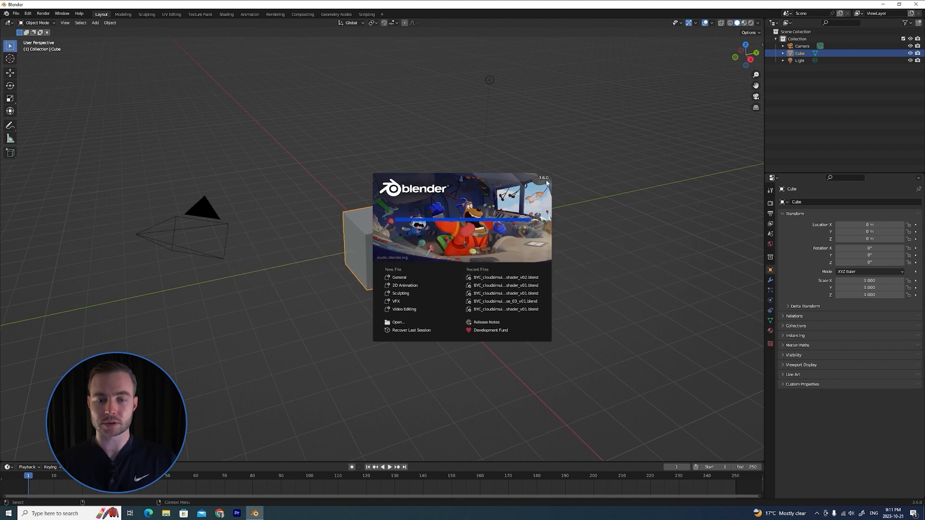
Close the splash screen and delete the default cube and light, keeping only the camera in the scene.
click(402, 153)
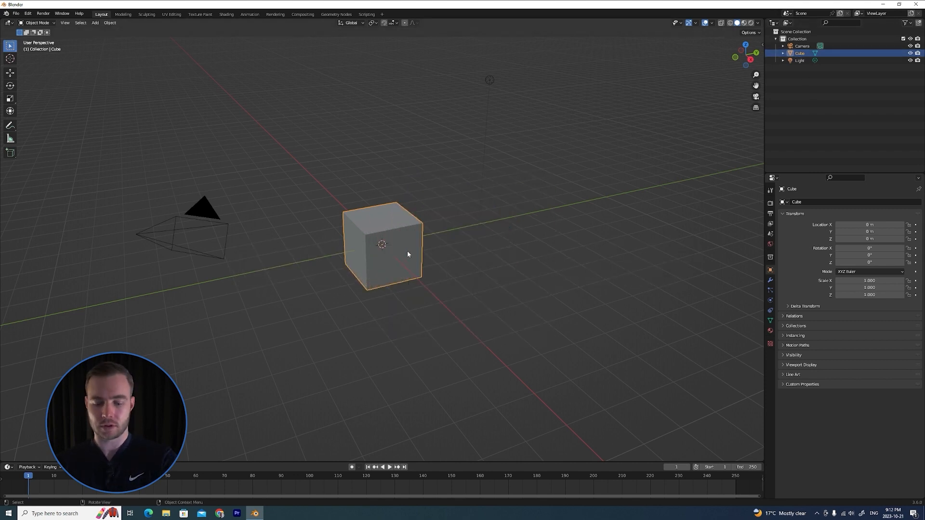
key(Delete)
click(799, 53)
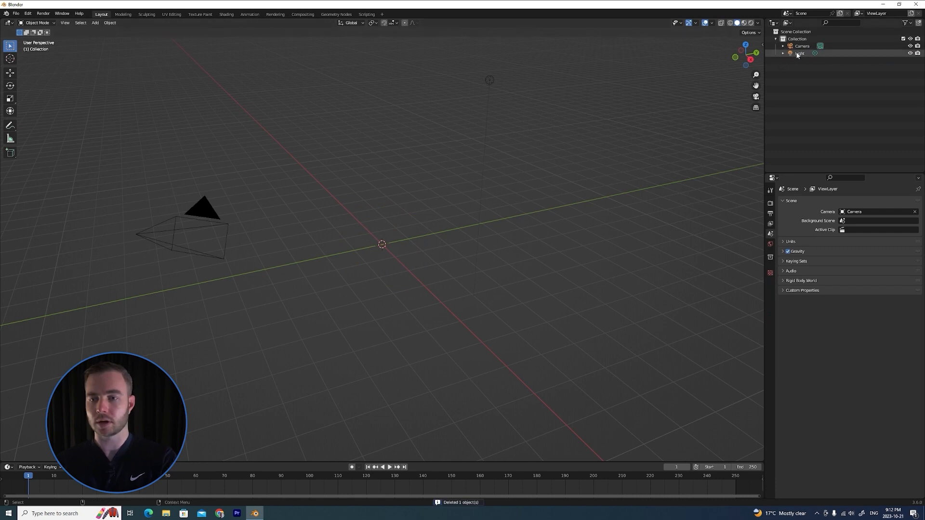
key(Delete)
Start an OpenVDB volume import and browse to the houdini\geo\cache_clouds folder of the cloud simulation course under byccollective\tutorials.
shift+middle_drag(421, 239, 420, 258)
key(shift+a)
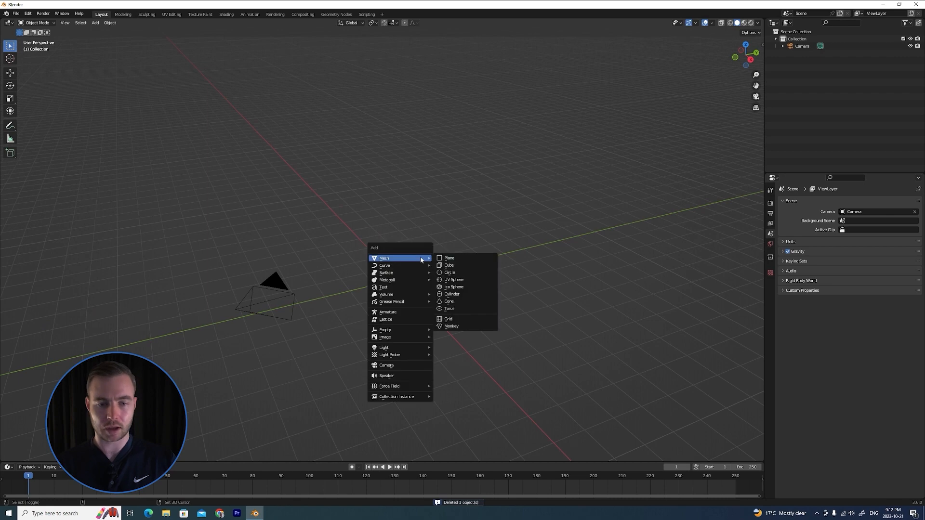
mouse_move(414, 295)
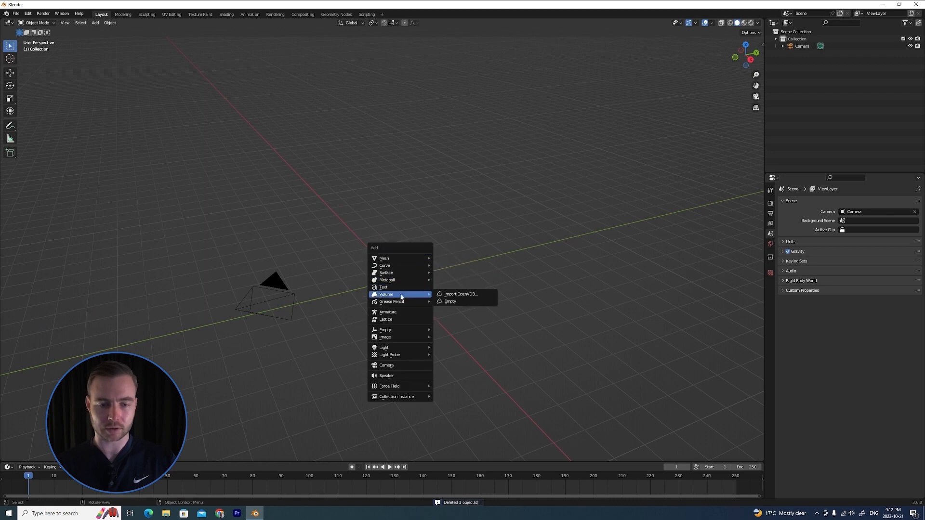
click(453, 297)
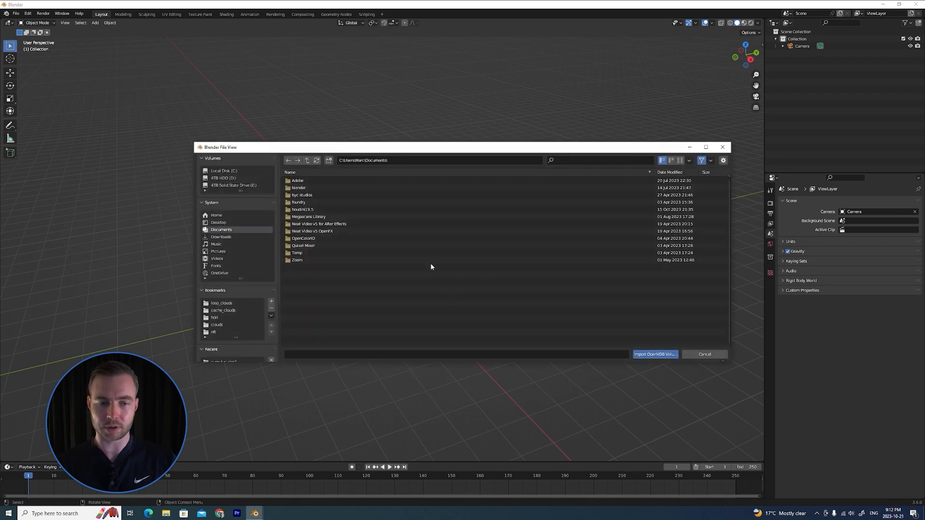
click(240, 186)
double_click(305, 189)
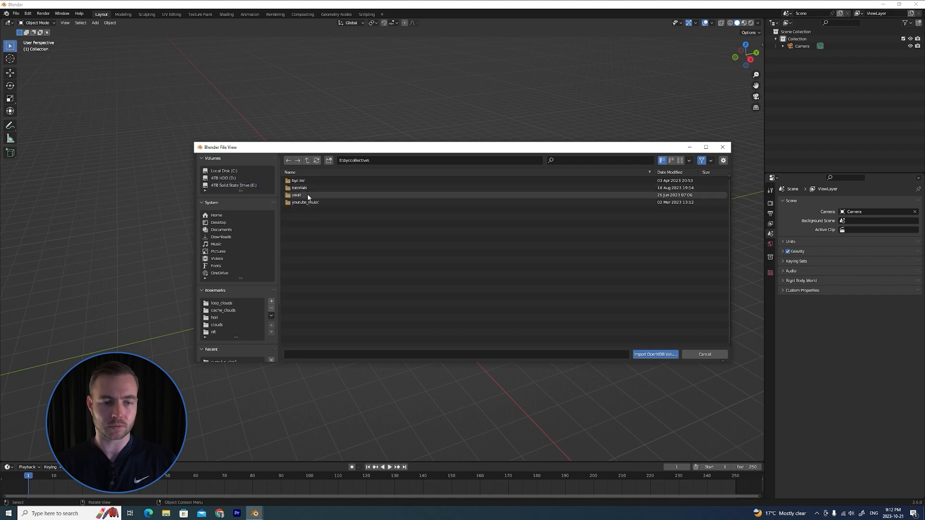
click(306, 189)
double_click(307, 189)
double_click(309, 189)
double_click(307, 200)
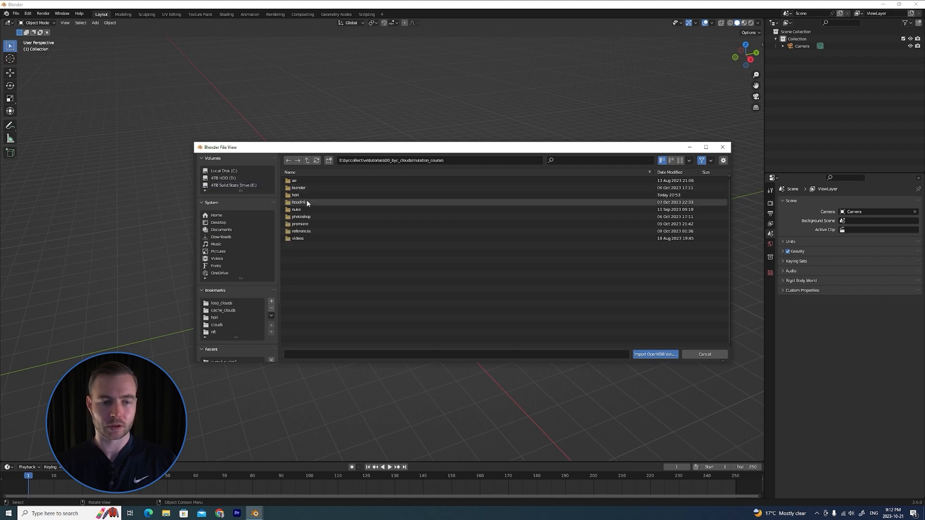
double_click(300, 216)
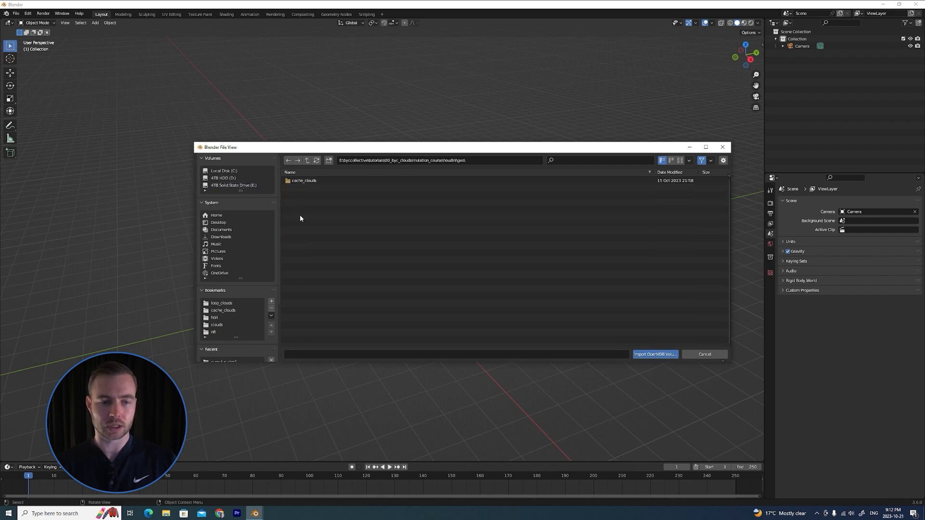
double_click(302, 182)
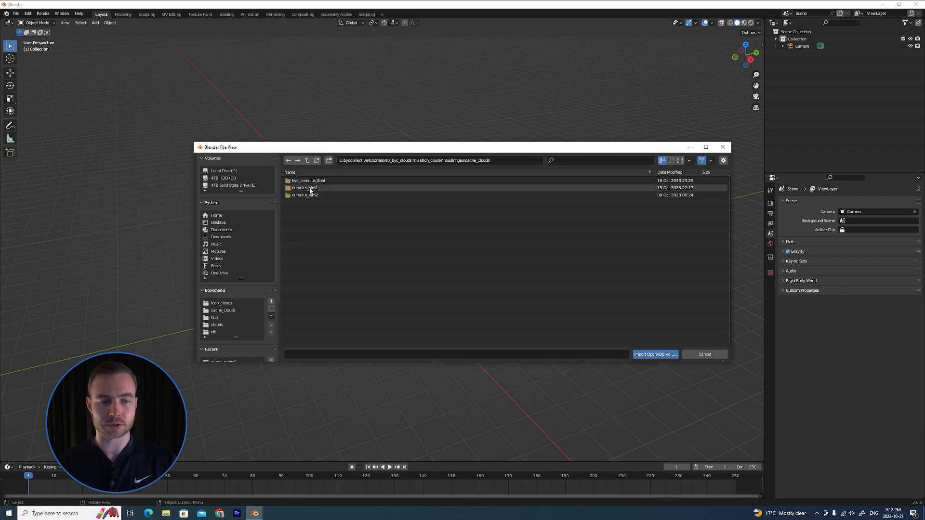
Import byc_simulationcourse_01_v01.cumulus_sim1.1.vdb from the cumulus_sim1 folder.
click(312, 192)
double_click(315, 191)
click(329, 181)
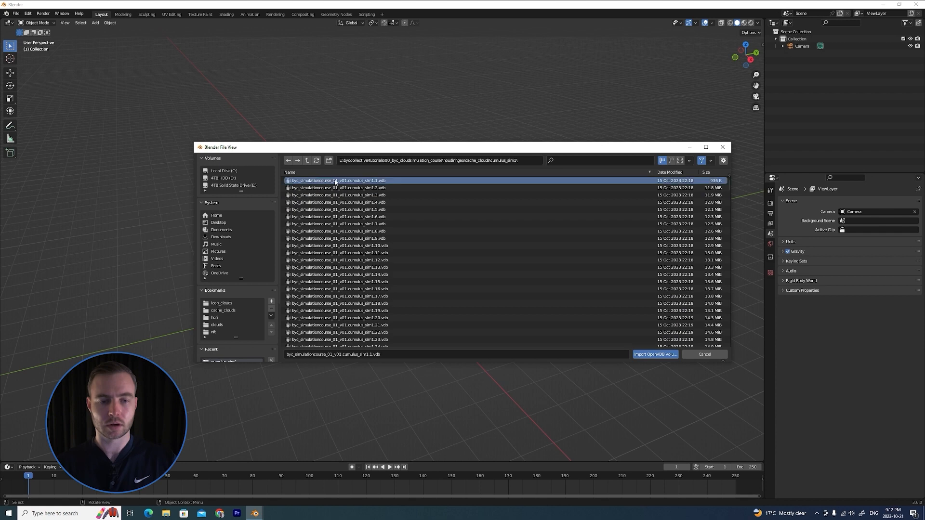
click(652, 355)
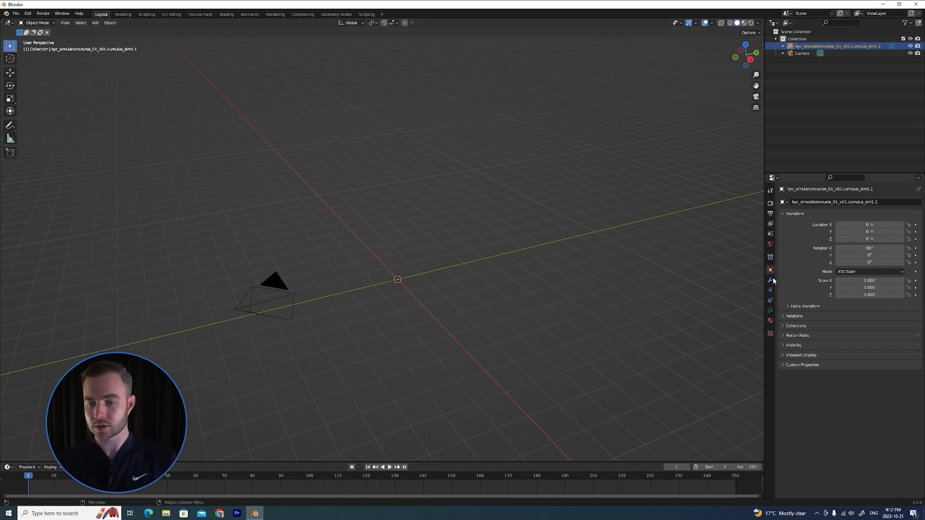
Make the imported cloud volume load as a sequence and set its frame count to 600.
click(770, 311)
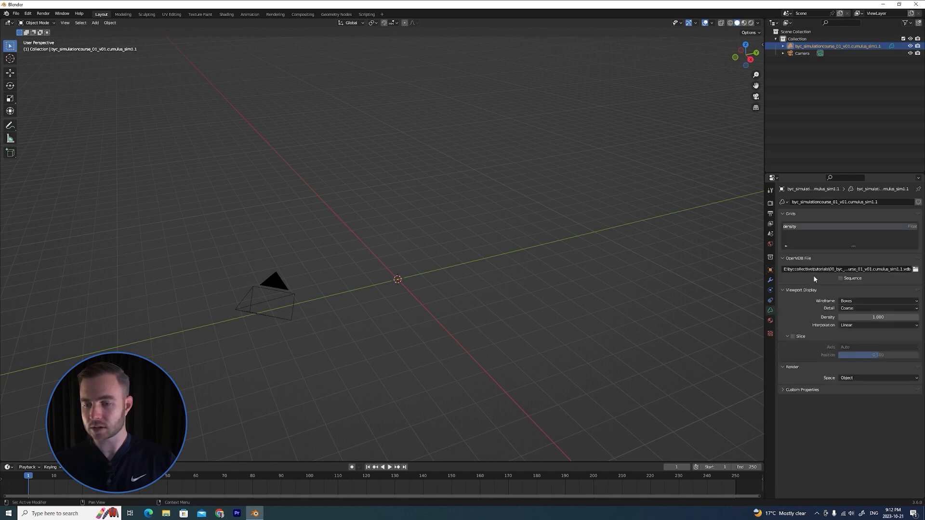
click(841, 279)
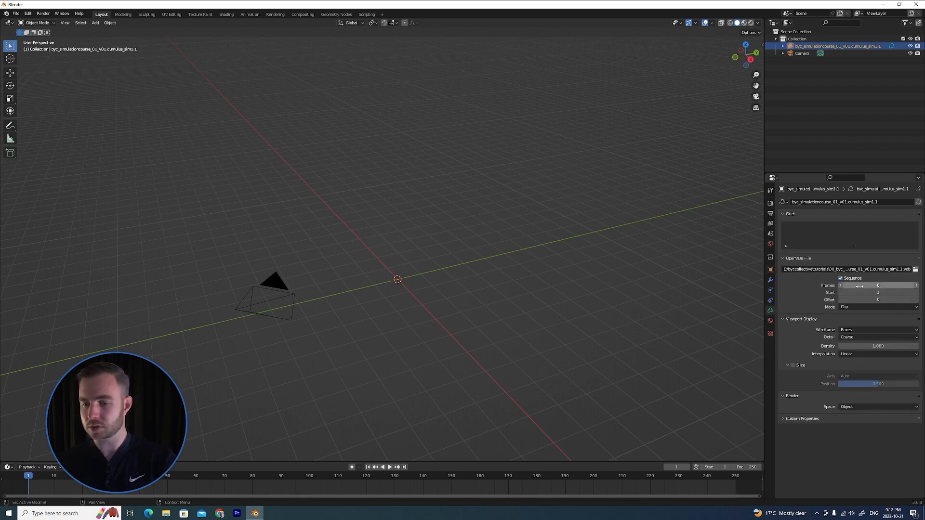
click(862, 286)
text(600)
key(Return)
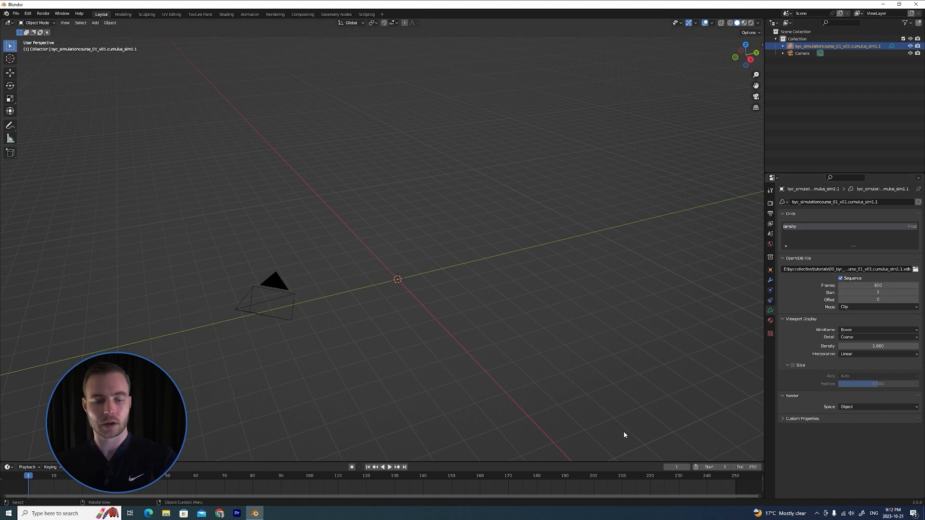
Set the timeline's end frame to 300 and go to frame 300.
click(747, 467)
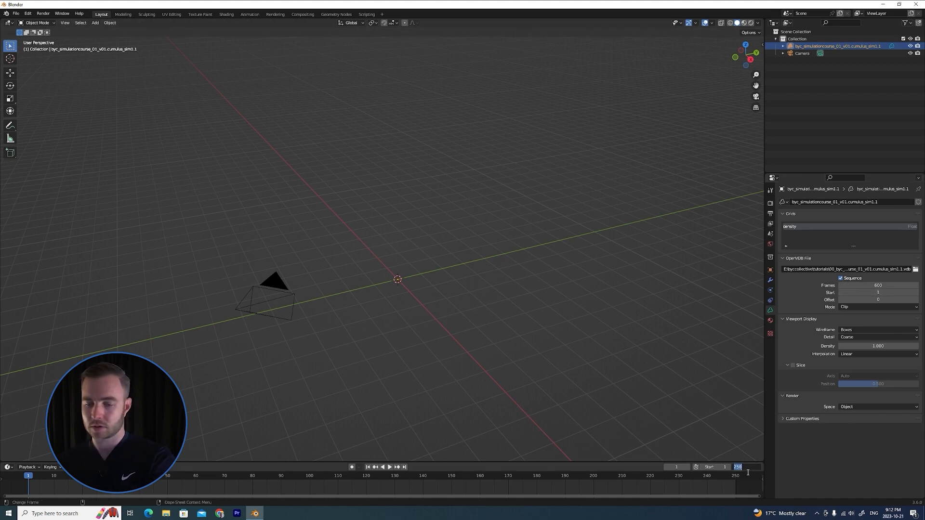
key(Return)
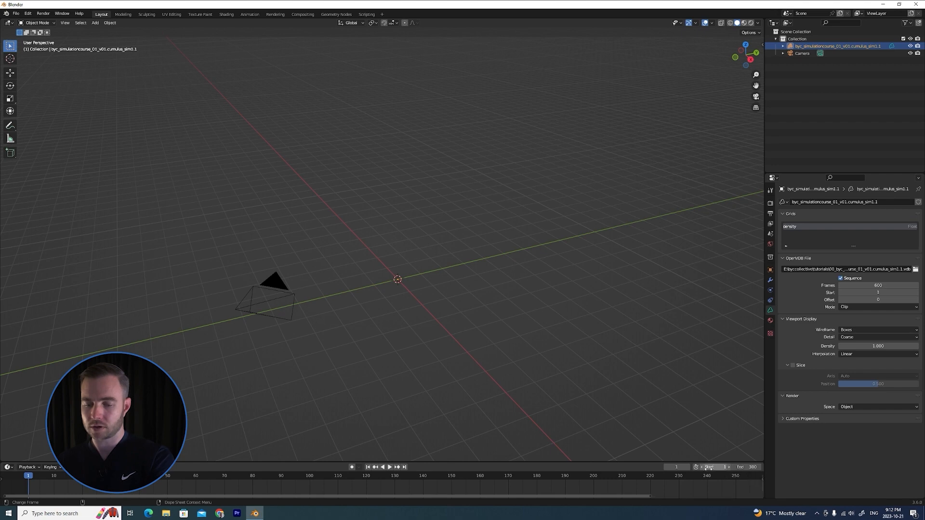
click(677, 468)
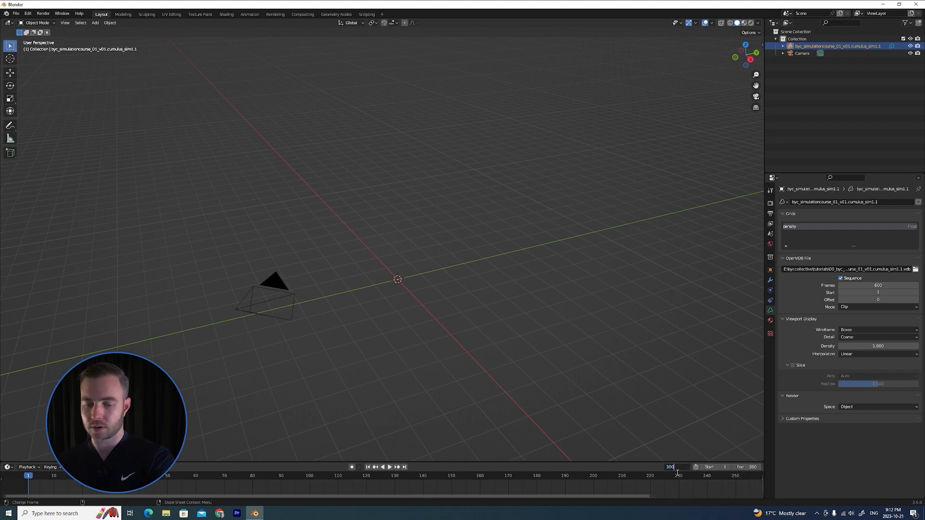
key(Return)
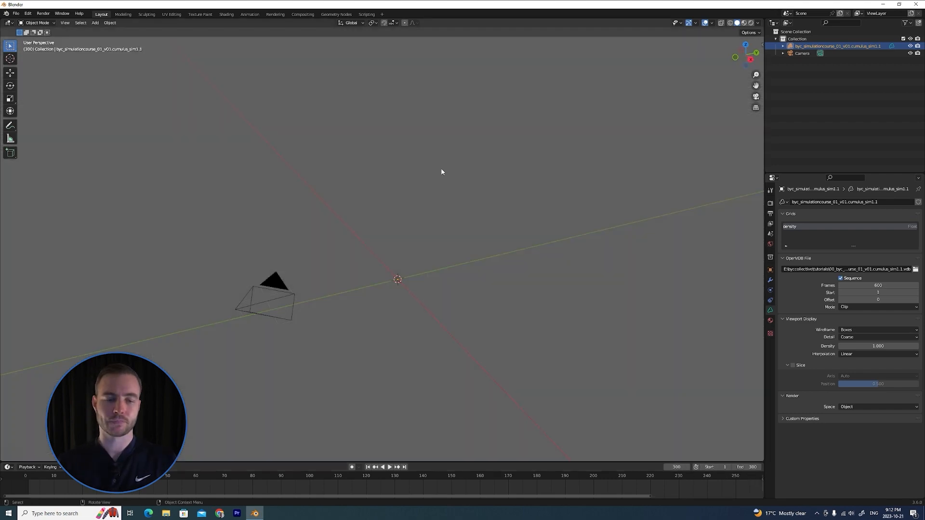
Select the camera, look through it in the viewport and lock the camera to the view.
scroll(469, 205, down, 10)
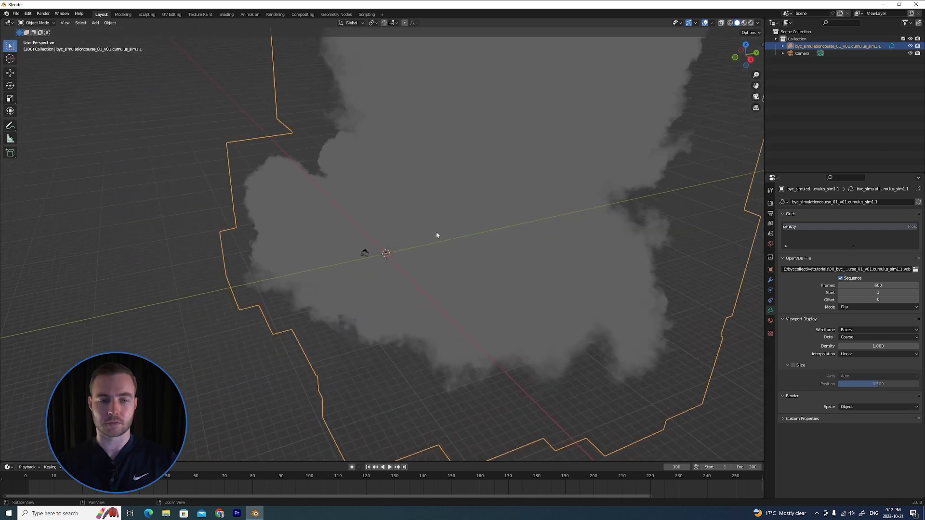
middle_drag(411, 245, 445, 254)
click(803, 54)
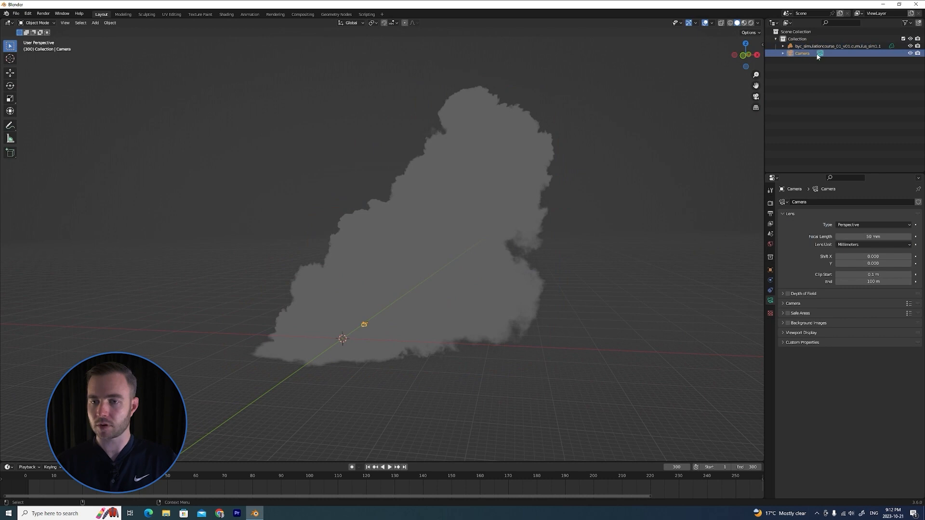
click(756, 99)
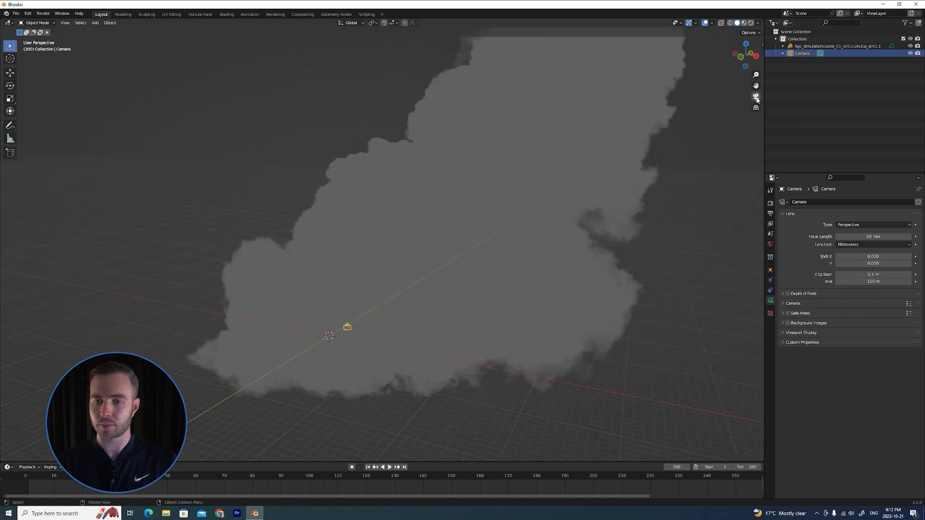
click(762, 45)
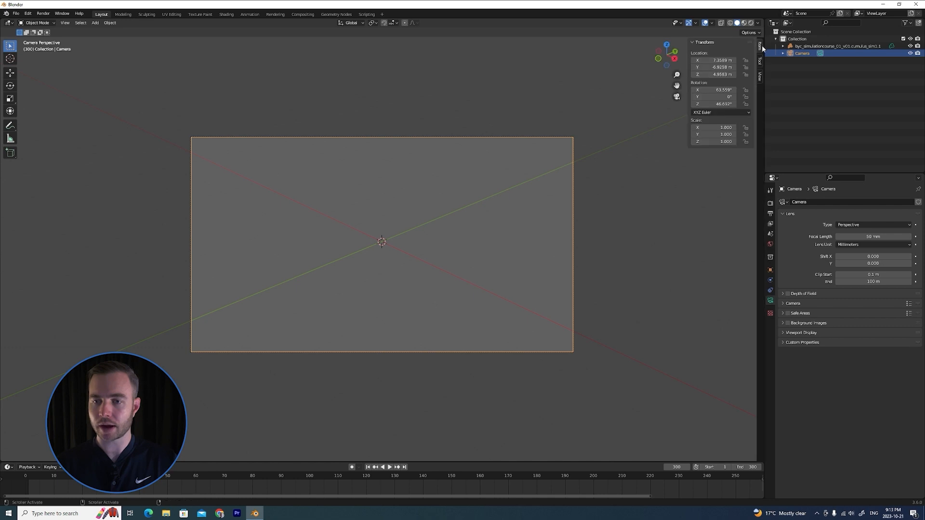
click(760, 77)
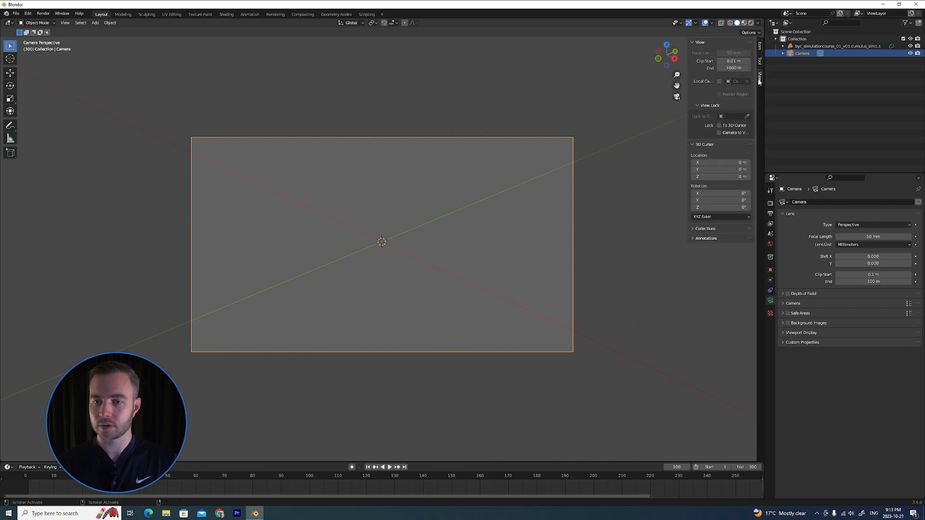
click(720, 133)
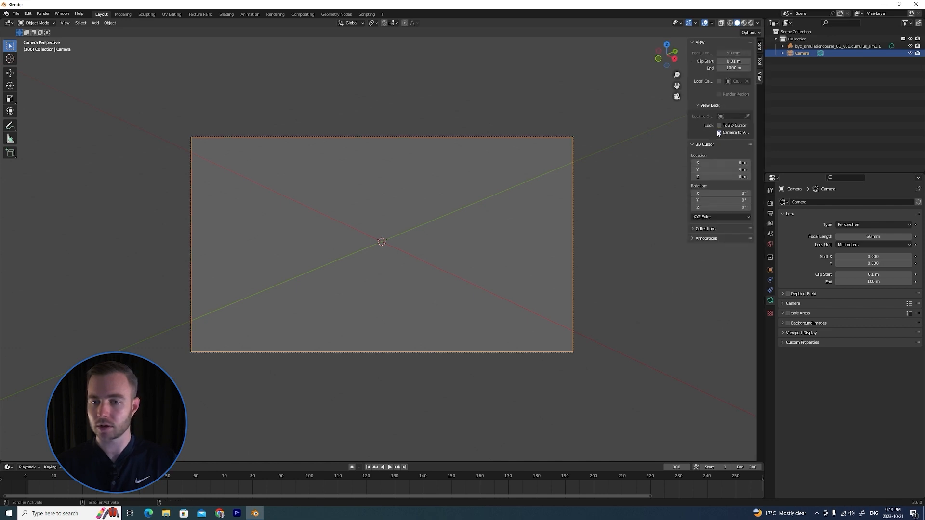
Set the camera's clip end to 1000 m and move the locked camera back to frame the whole cloud.
middle_drag(562, 242, 469, 208)
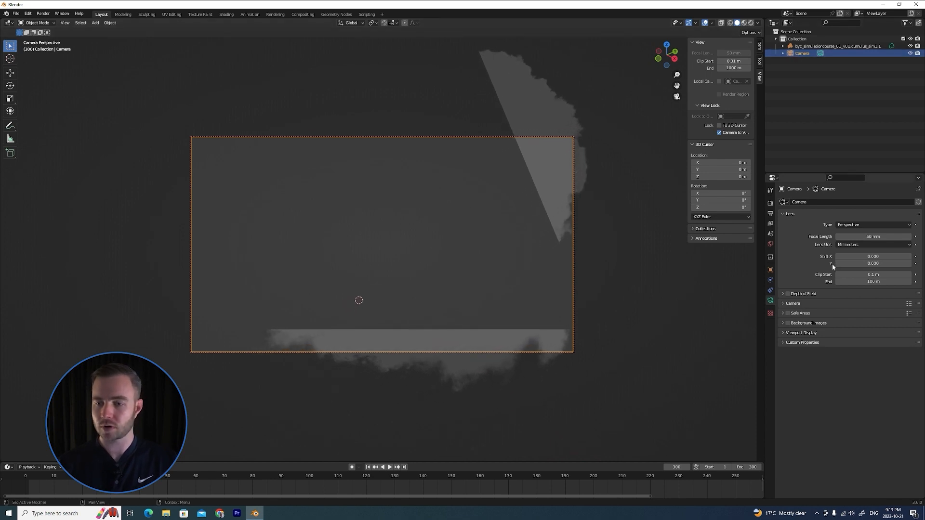
click(862, 283)
text(100)
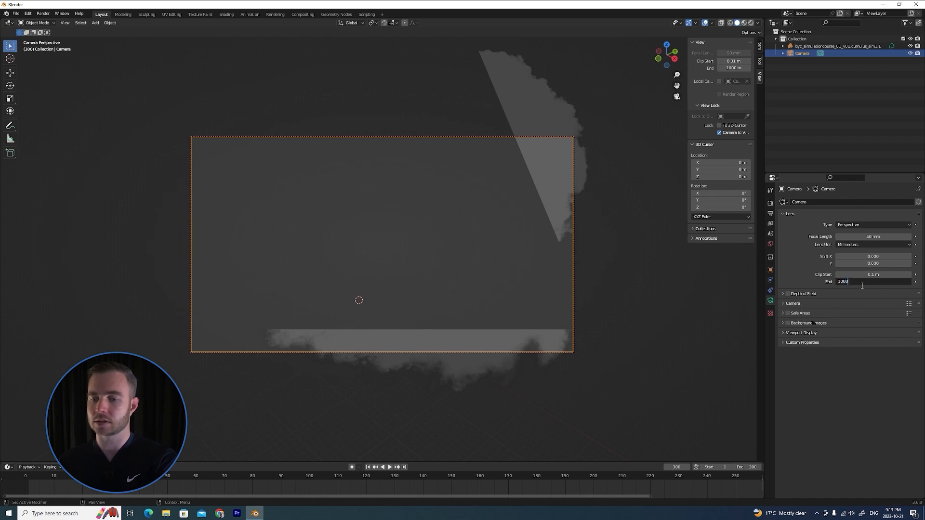
key(Return)
middle_drag(450, 245, 428, 229)
Select the cloud volume, switch to the Shading workspace and view the scene through the camera.
click(391, 263)
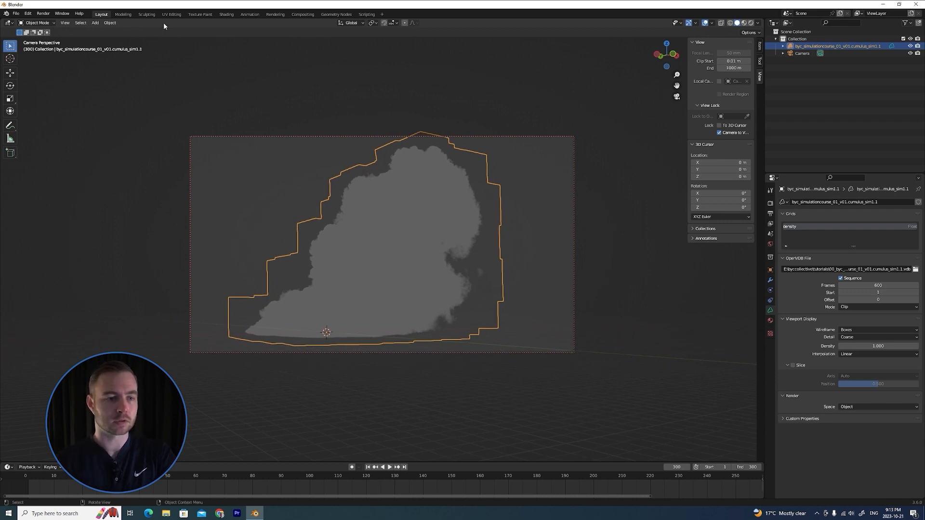
click(226, 14)
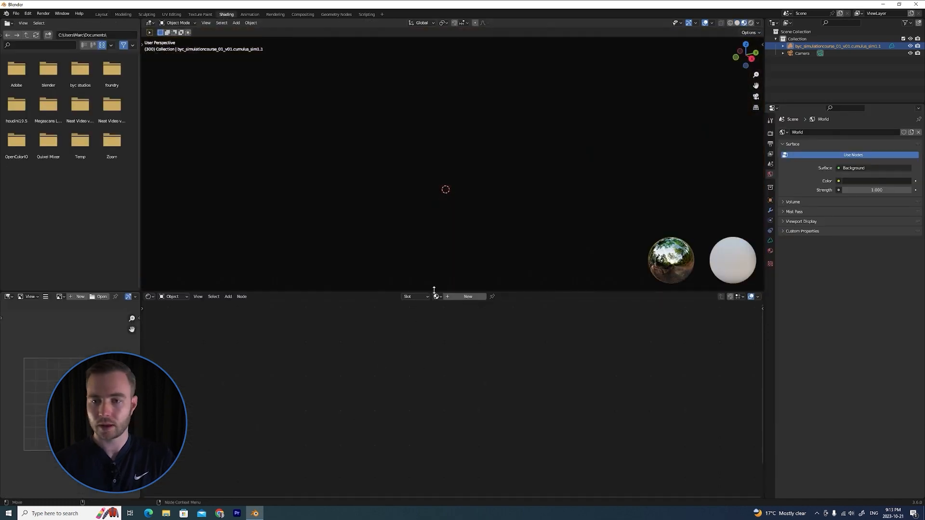
key(KP_0)
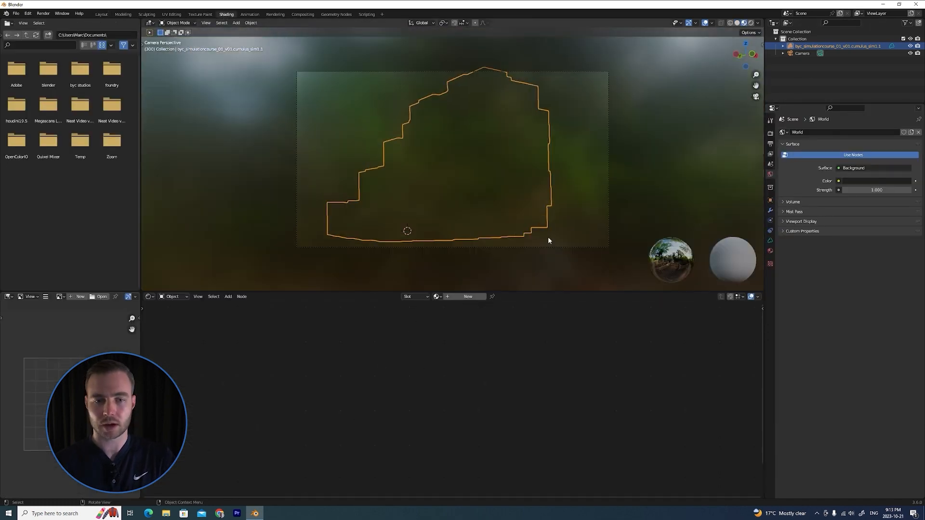
Switch the shader editor from the Object to the World node tree.
click(180, 297)
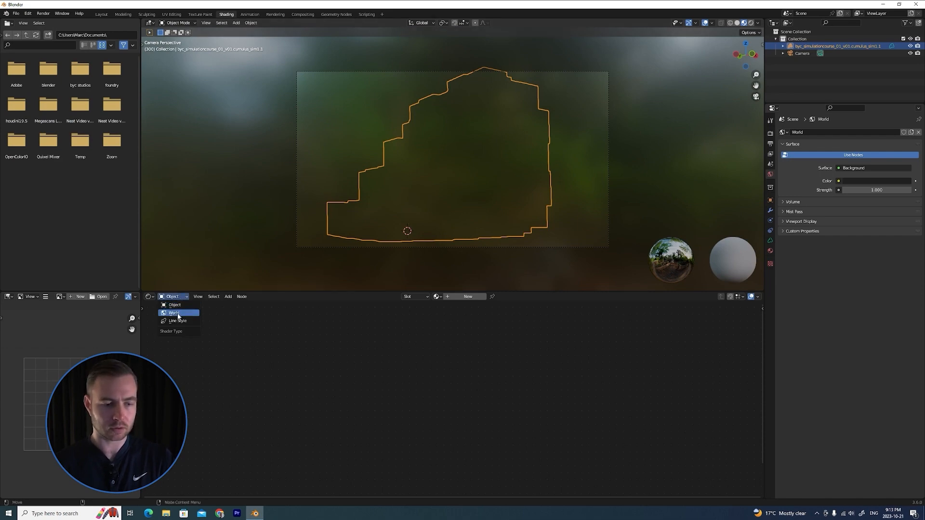
click(178, 315)
scroll(422, 416, down, 1)
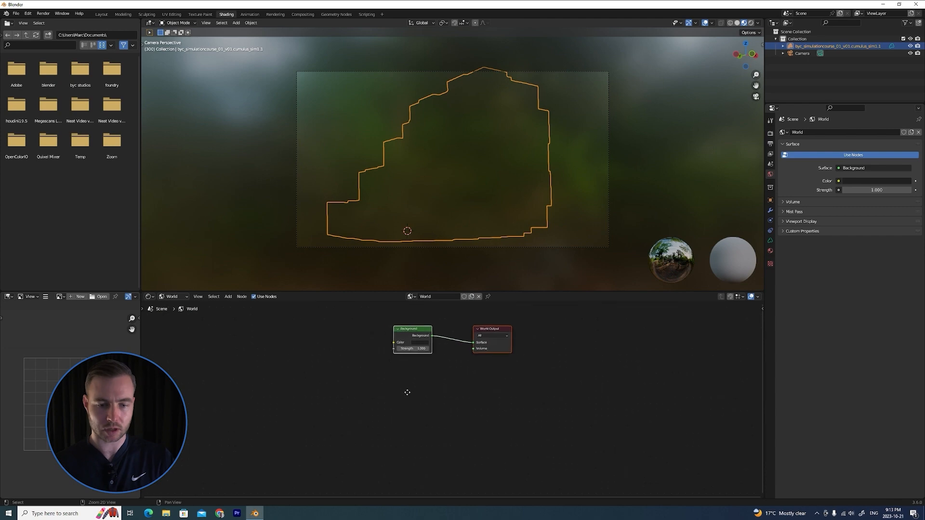
scroll(408, 373, up, 1)
middle_drag(408, 372, 488, 410)
ctrl+scroll(482, 408, left, 2)
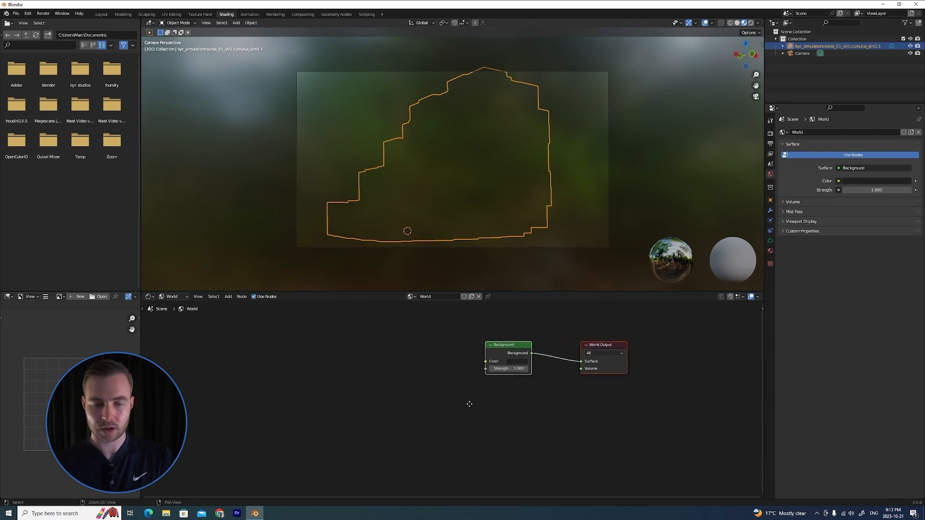
Add an Environment Texture node to the world node tree and connect its Color output to the Background node's Color input.
click(373, 372)
key(shift+a)
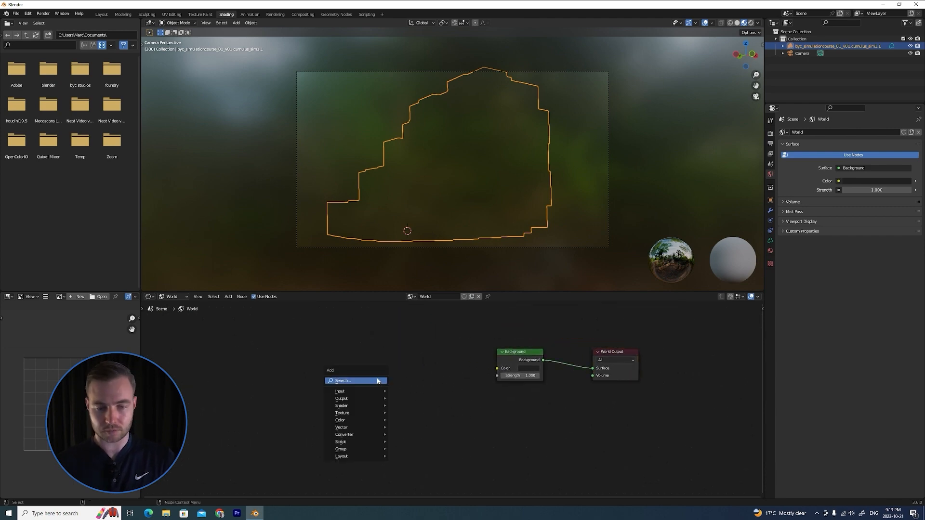
click(375, 381)
text(en)
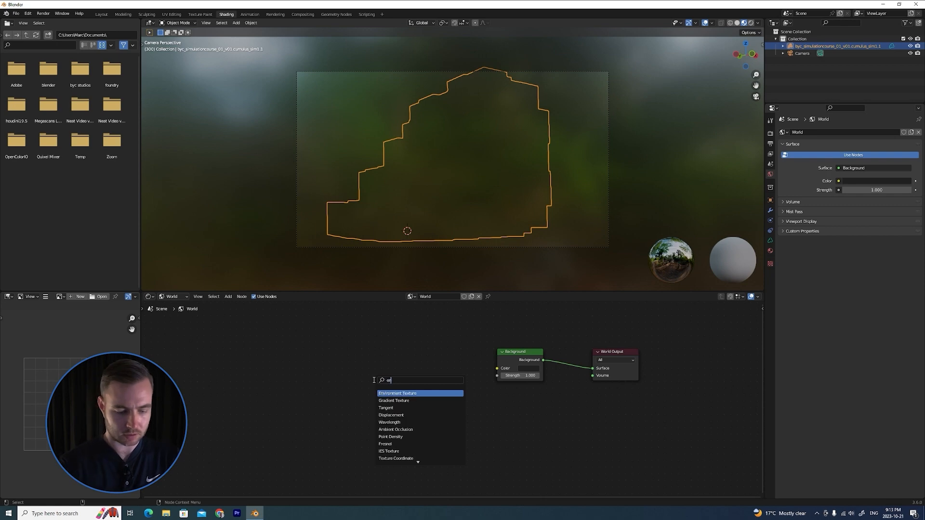
text(viro)
key(Return)
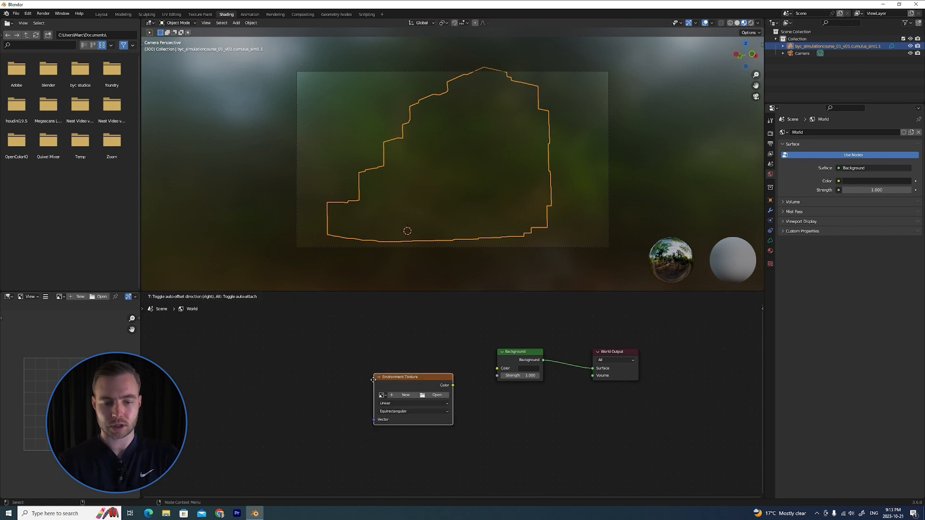
click(374, 381)
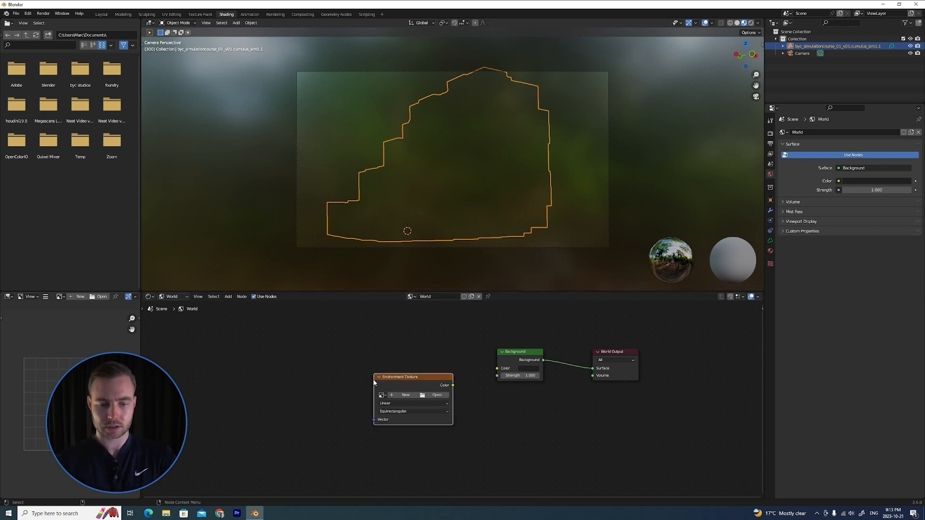
drag(453, 385, 497, 368)
drag(421, 377, 424, 355)
Load table_mountain_1_puresky_4k.exr from the hdri folder of 00_byc_cloudsimulation_course into the Environment Texture node, and bookmark that course folder.
click(433, 374)
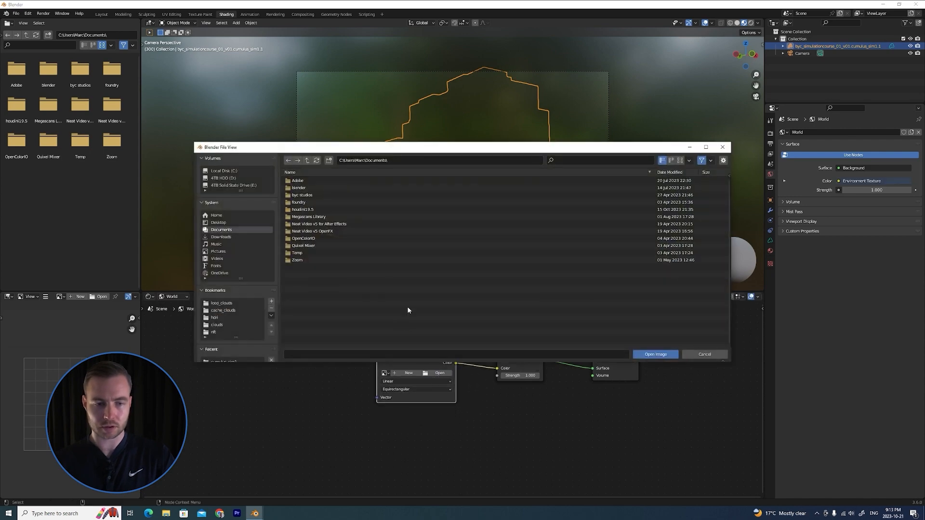
click(243, 186)
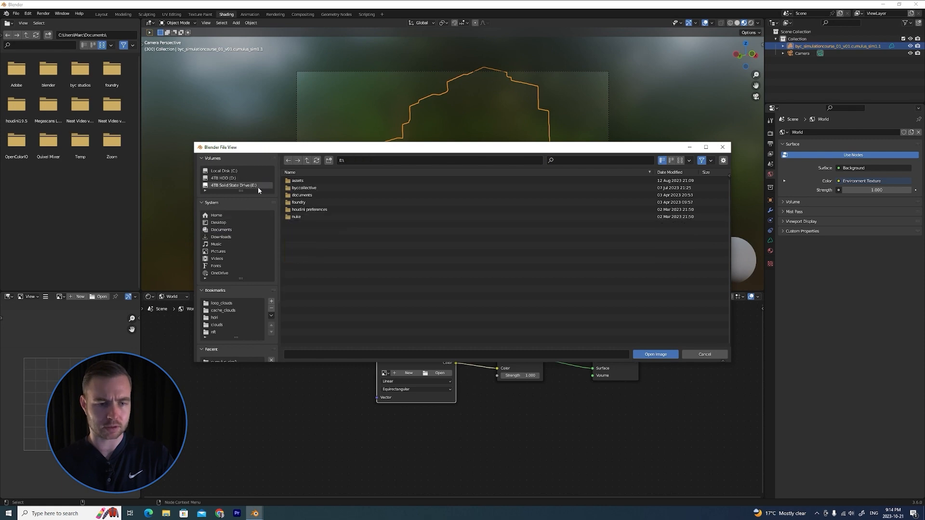
click(301, 188)
click(303, 188)
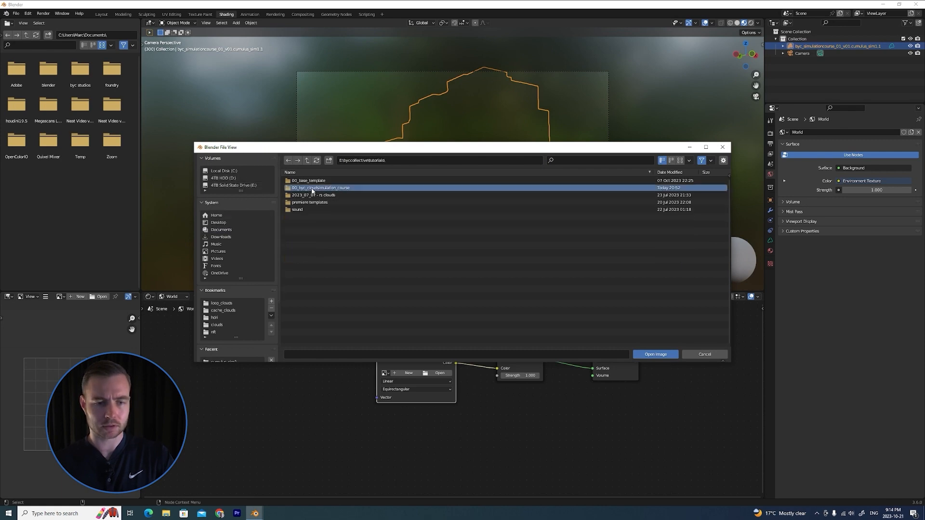
click(310, 187)
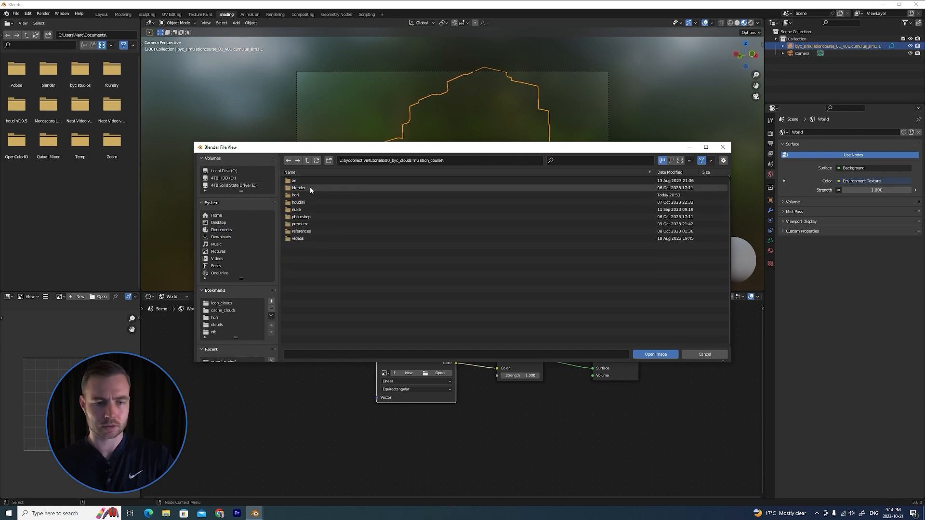
click(271, 301)
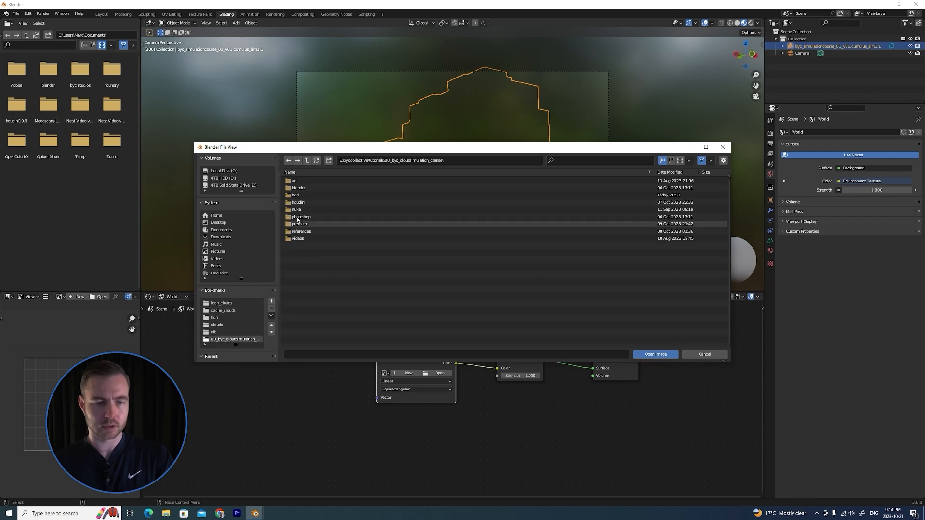
click(295, 195)
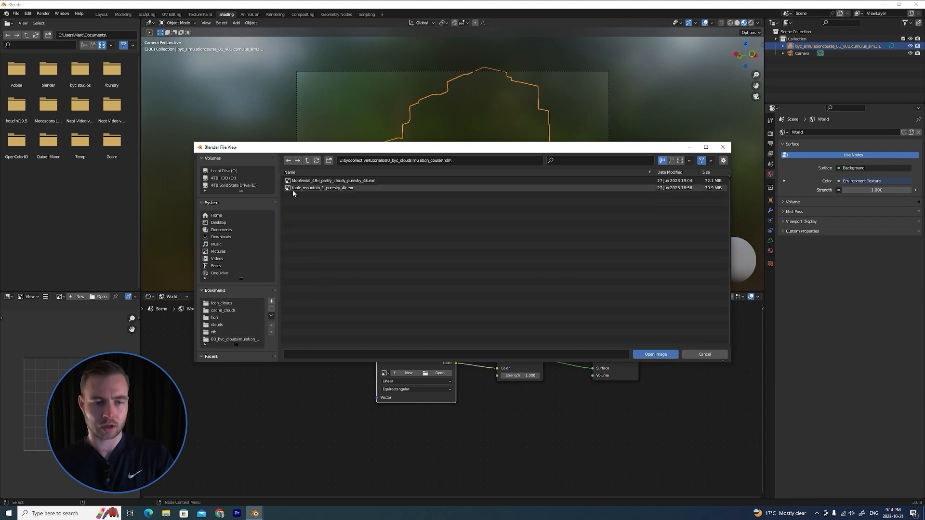
double_click(336, 188)
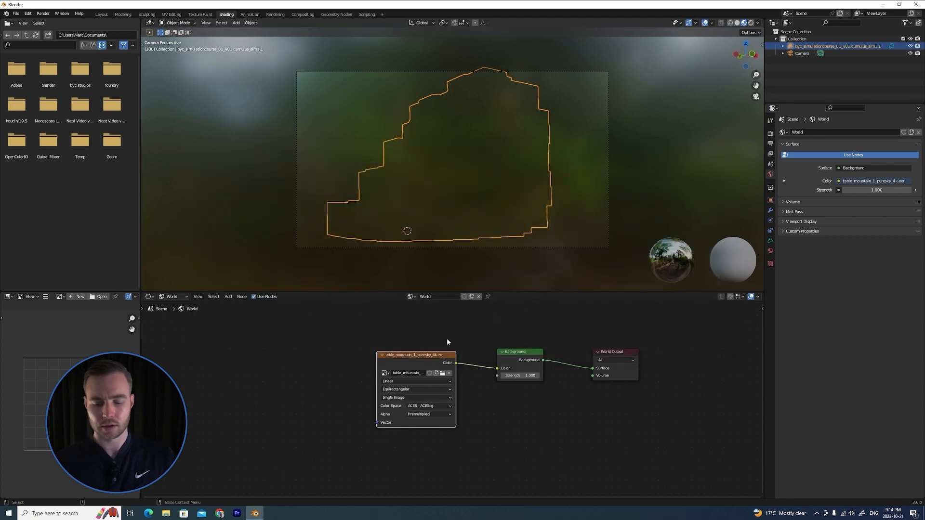
Switch to the browser, view the Table Mountain 1 and Kloofendal 48d Partly Cloudy HDRI pages on Poly Haven, and return to Blender.
key(alt+Tab)
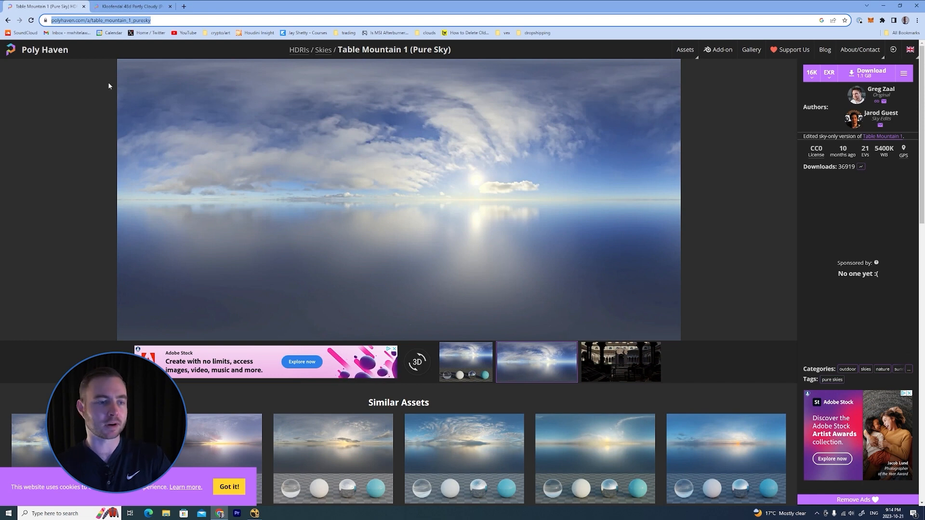
click(136, 6)
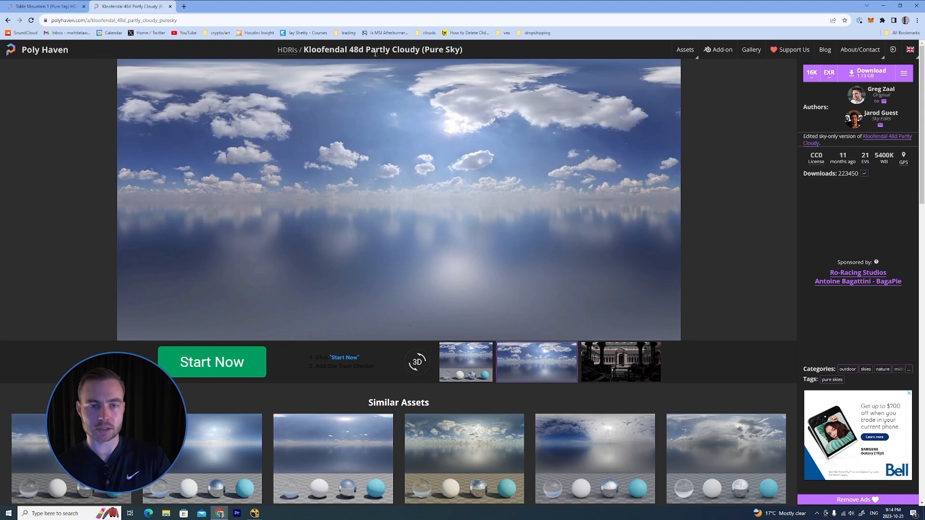
click(53, 6)
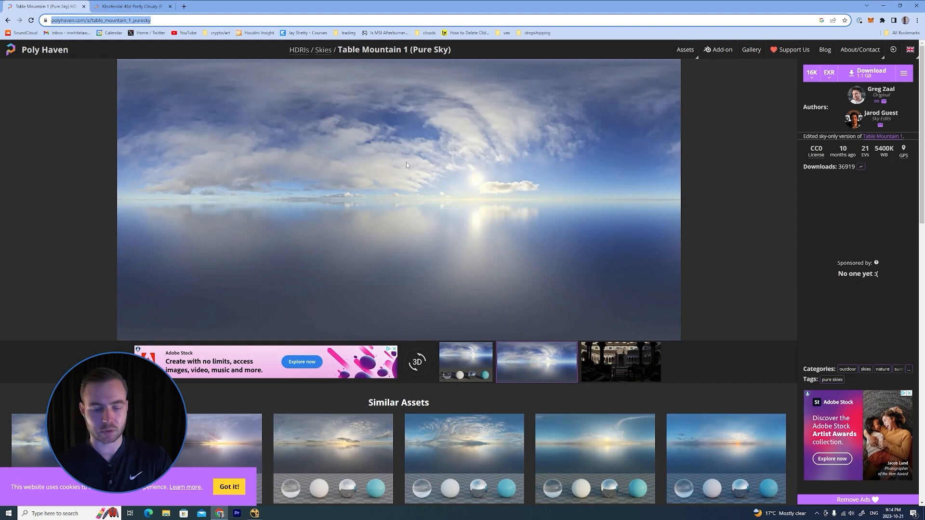
key(alt+Tab)
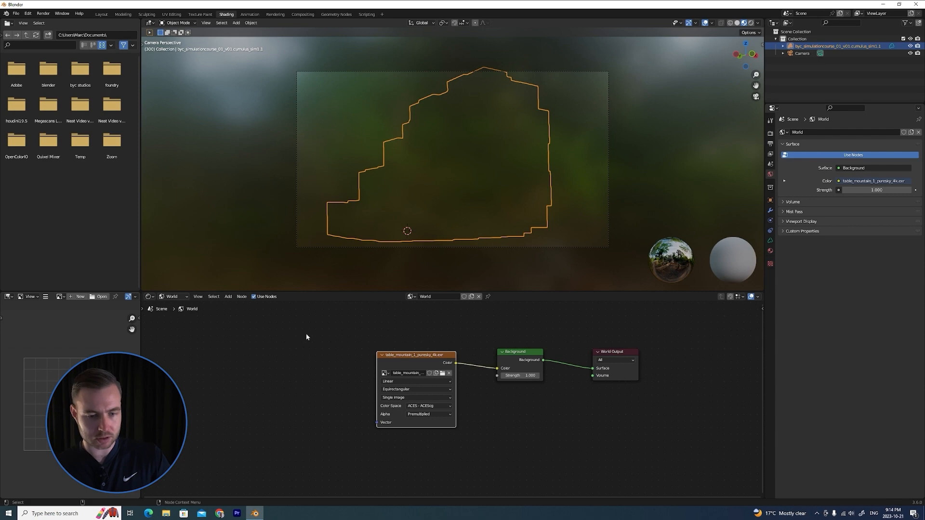
Add a Mapping node before the environment texture and connect its Vector output to the texture's Vector input.
scroll(291, 356, up, 1)
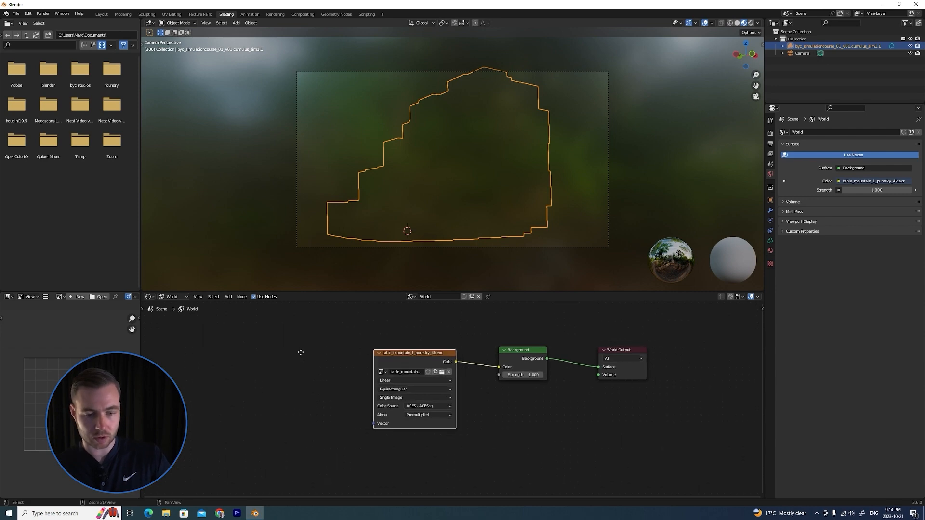
ctrl+scroll(291, 358, left, 2)
key(shift+a)
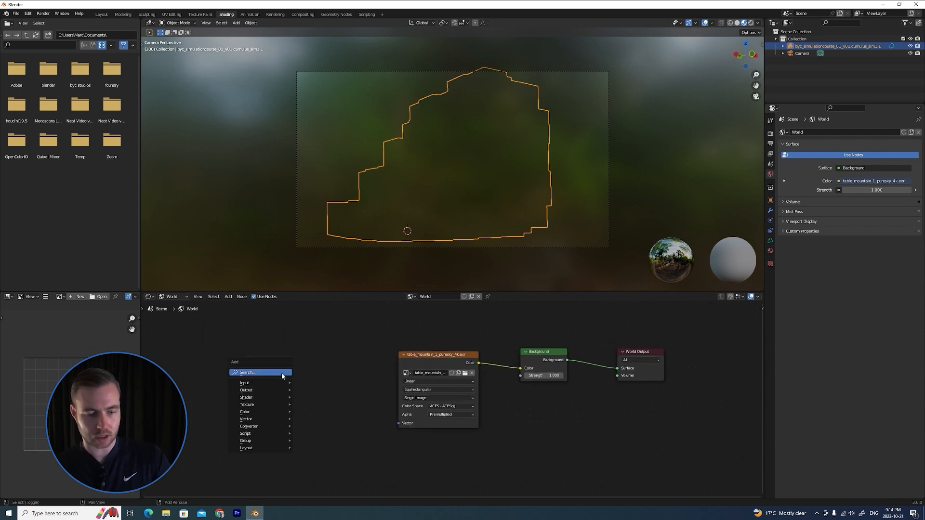
click(278, 373)
text(mapping)
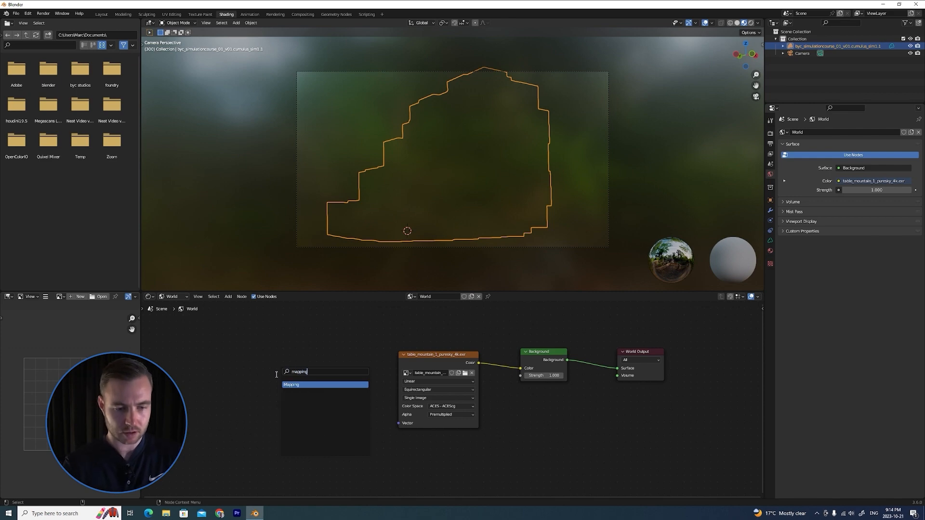
key(Return)
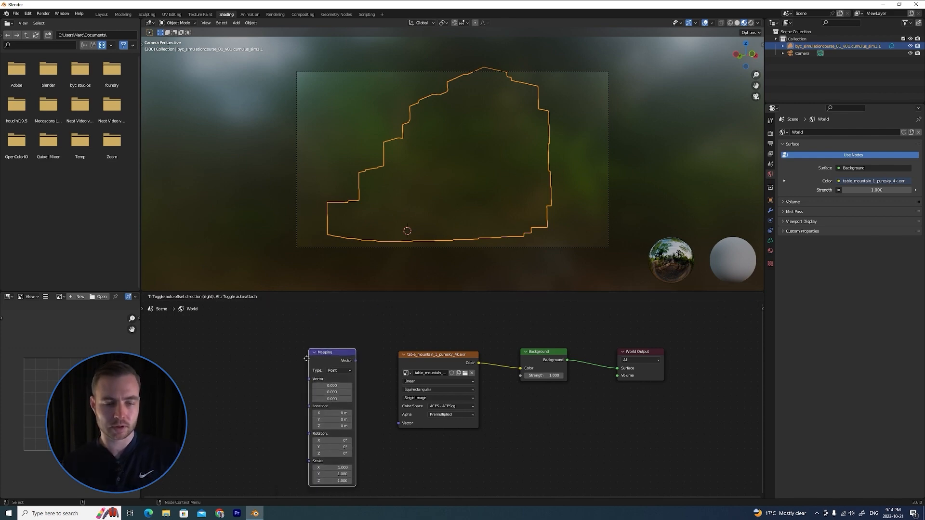
click(343, 362)
drag(355, 363, 399, 423)
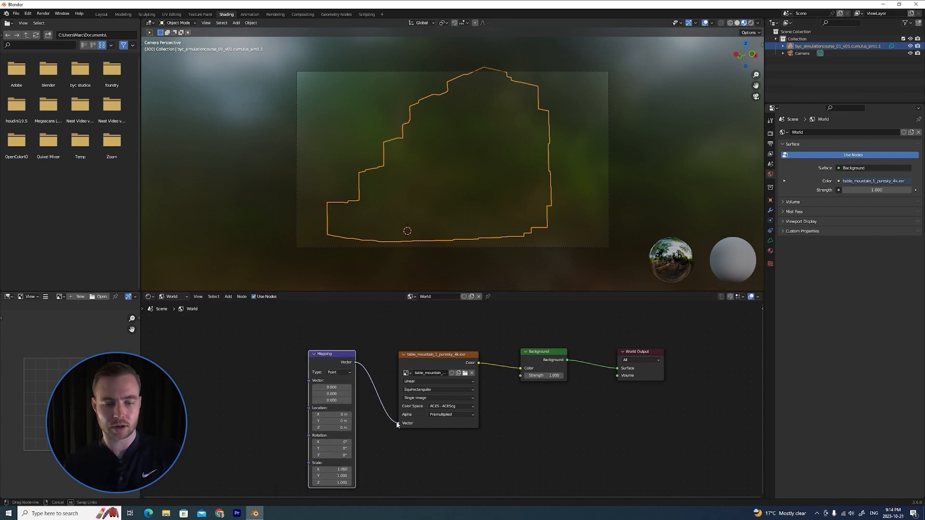
Add a Texture Coordinate node and connect its Generated output to the Mapping node's Vector input.
click(201, 359)
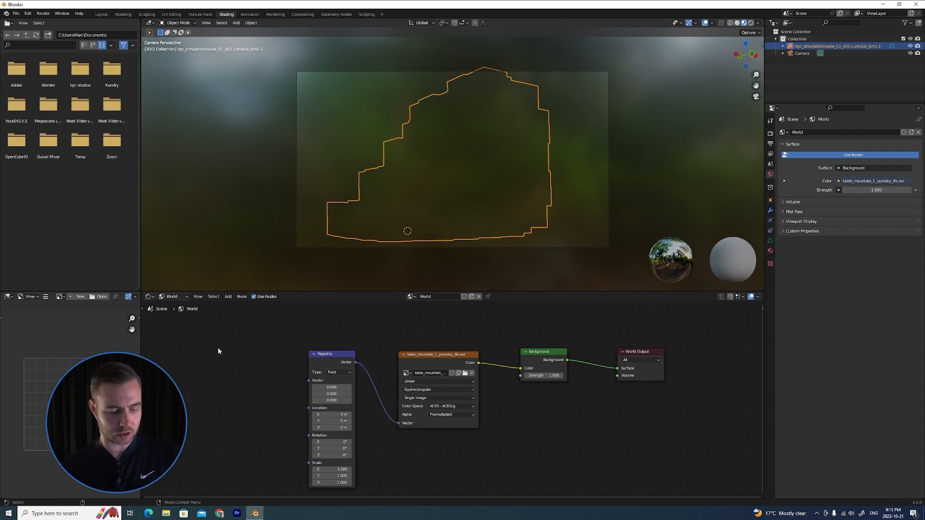
key(shift+a)
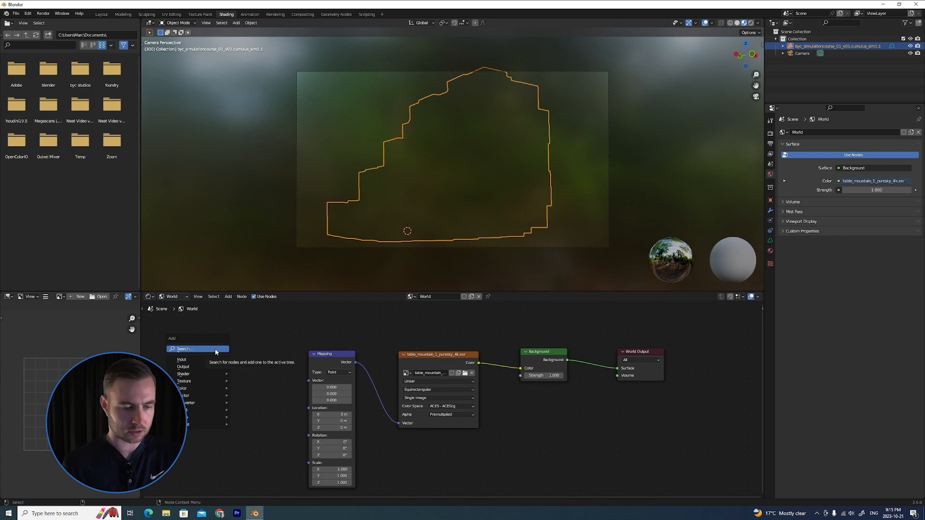
key(shift+a)
click(217, 360)
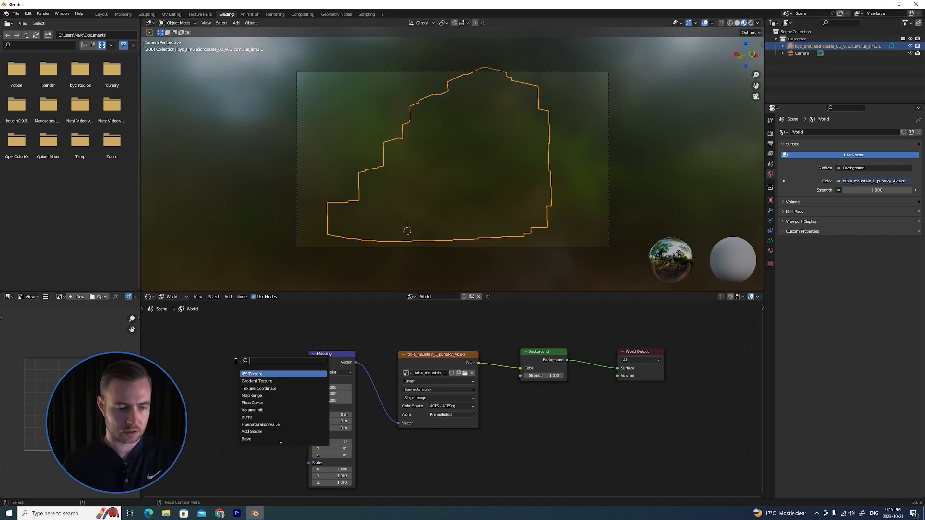
text(texture)
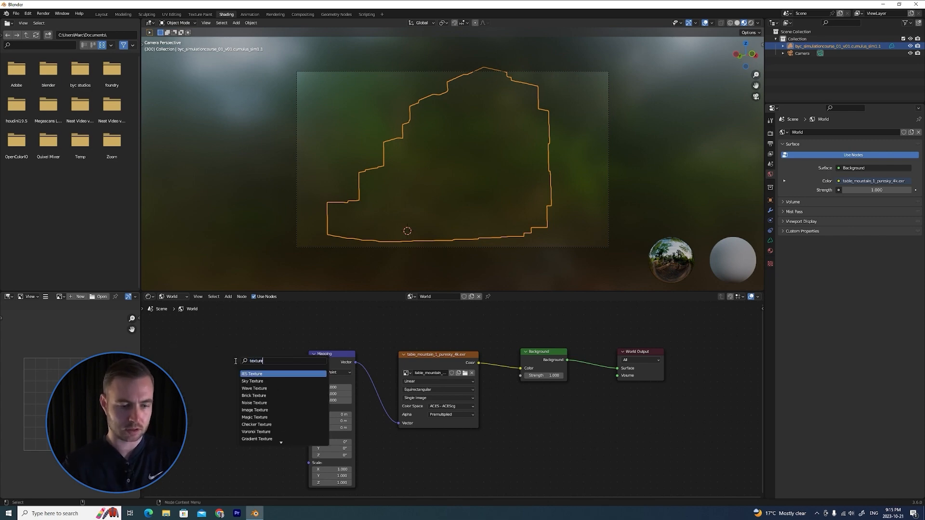
text(co)
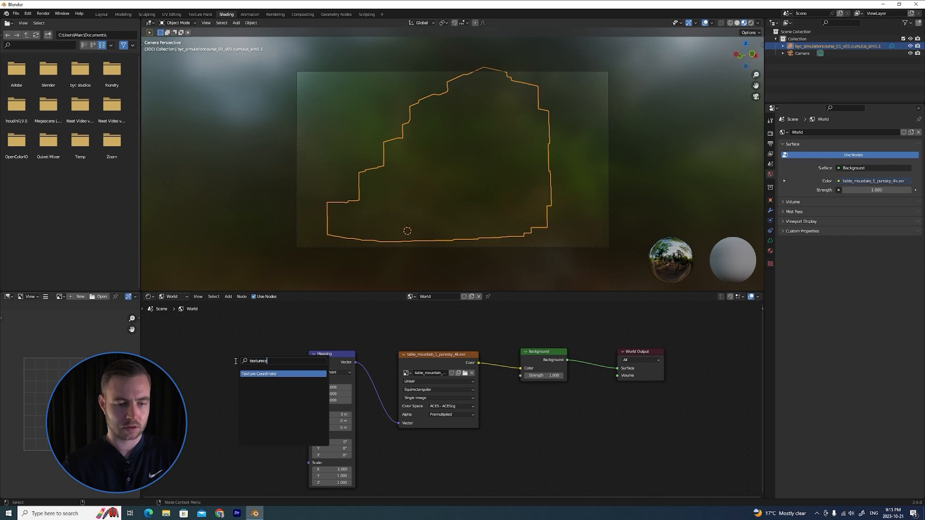
key(Return)
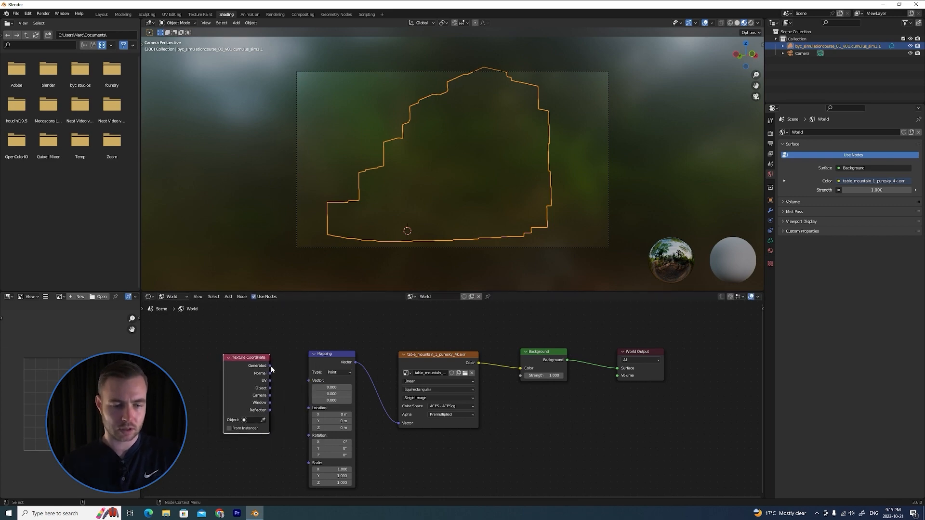
drag(270, 366, 308, 381)
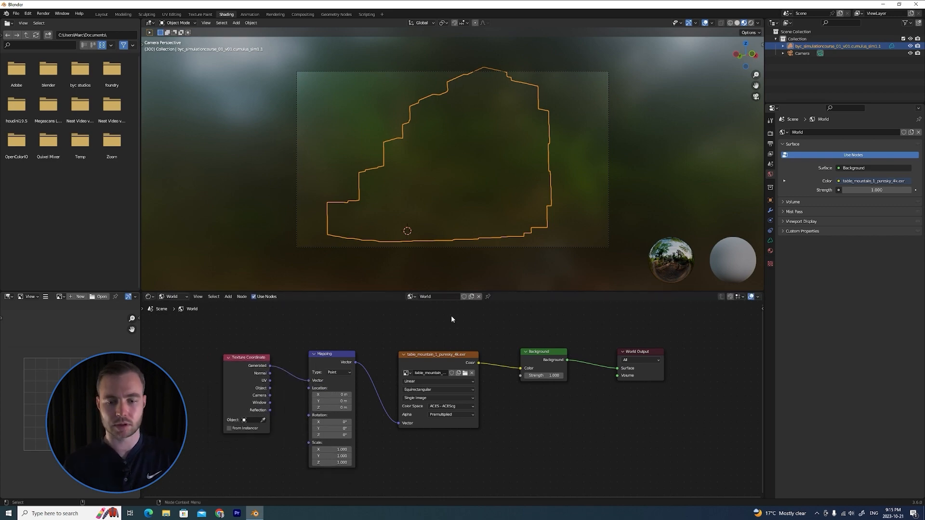
Display the table_mountain_1_puresky_4k.exr image in the image editor.
click(30, 295)
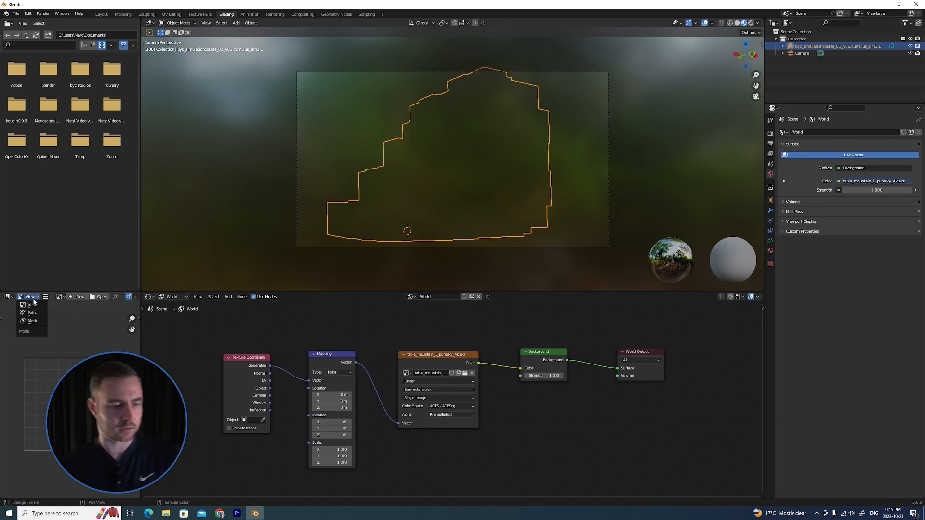
click(59, 296)
click(75, 315)
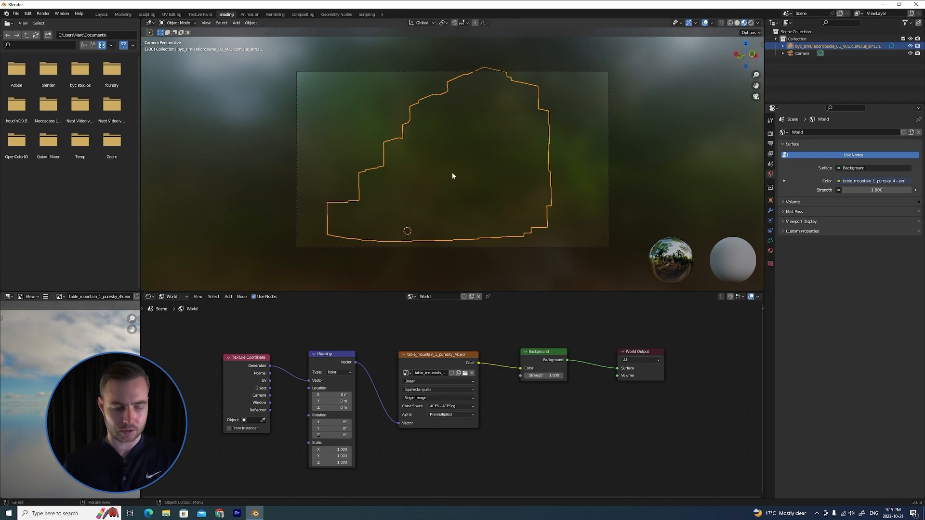
Switch the 3D viewport to Rendered shading.
key(z)
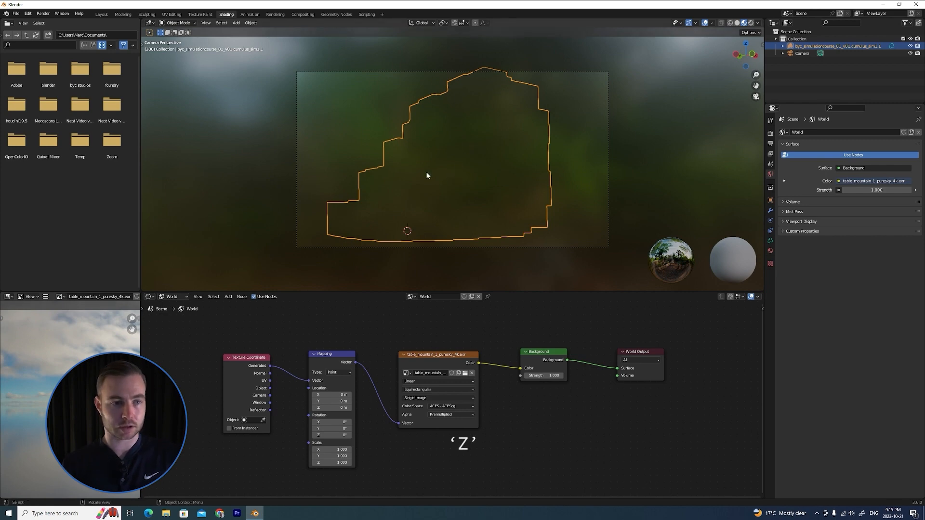
key(z)
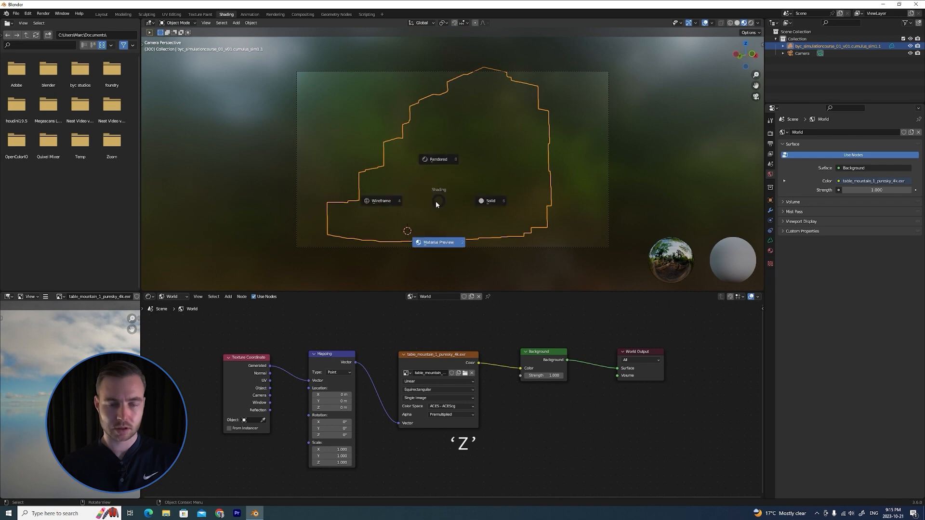
click(435, 162)
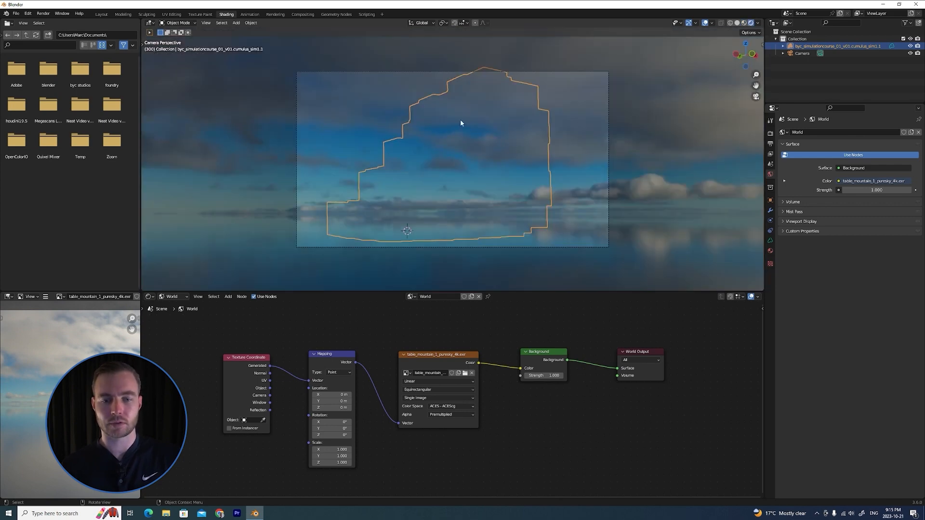
Lock the camera to the view in the camera's viewport settings and reframe the shot slightly.
ctrl+middle_drag(470, 147, 504, 150)
click(762, 45)
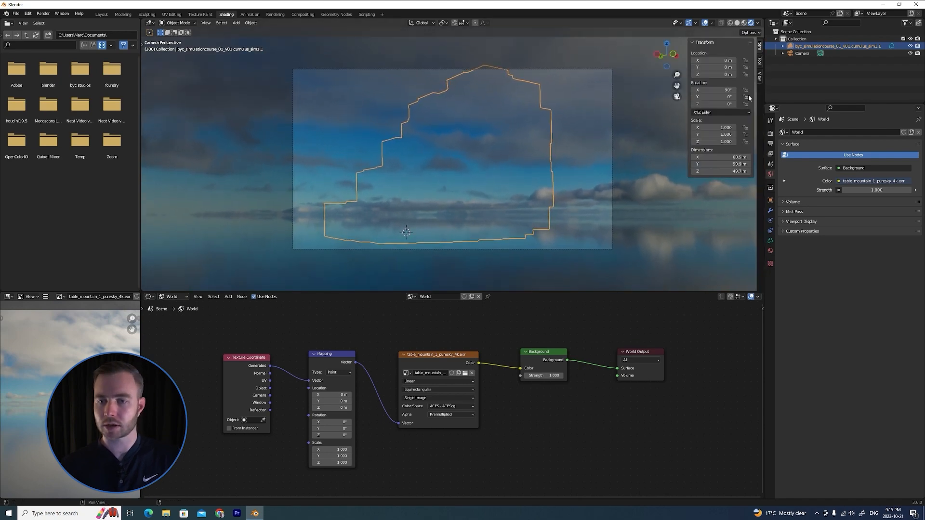
click(796, 53)
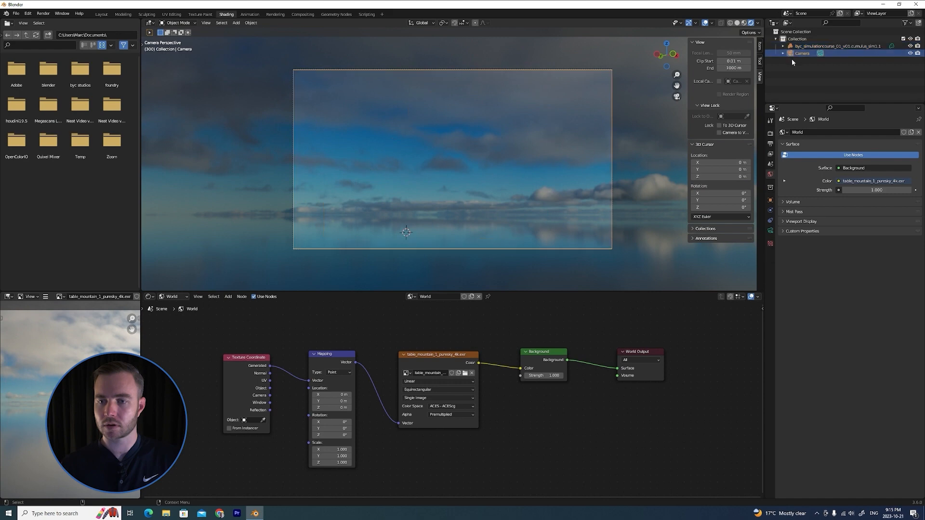
click(820, 53)
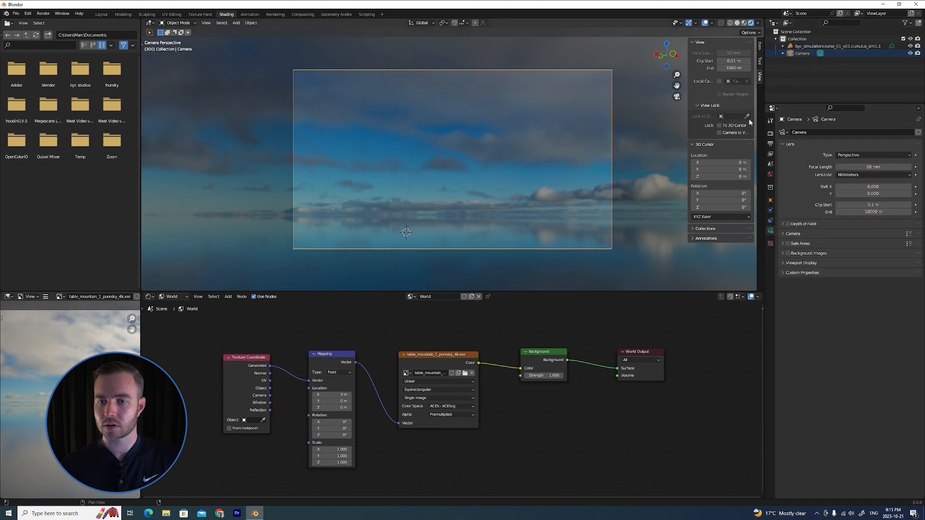
click(719, 132)
shift+middle_drag(464, 207, 450, 189)
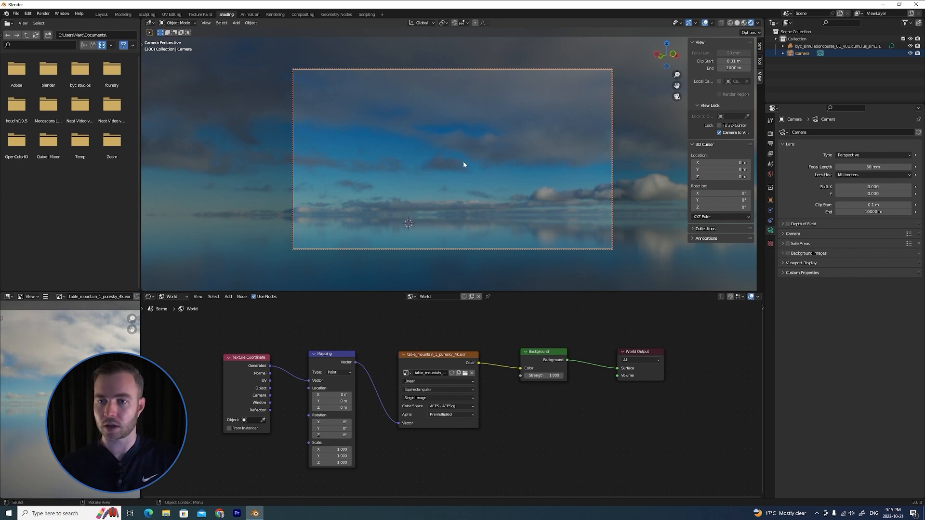
Select the cumulus cloud volume, switch the shader editor to Object shading and create a new material for it.
click(807, 46)
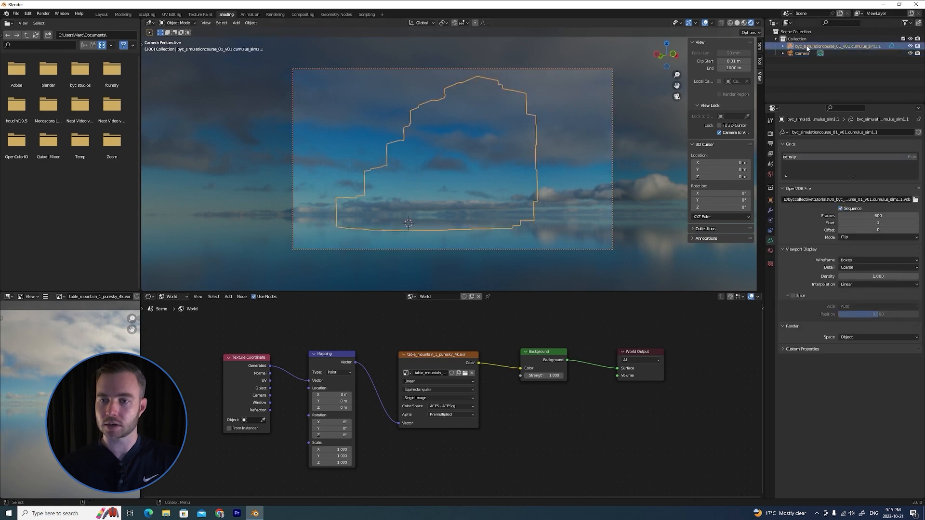
click(172, 296)
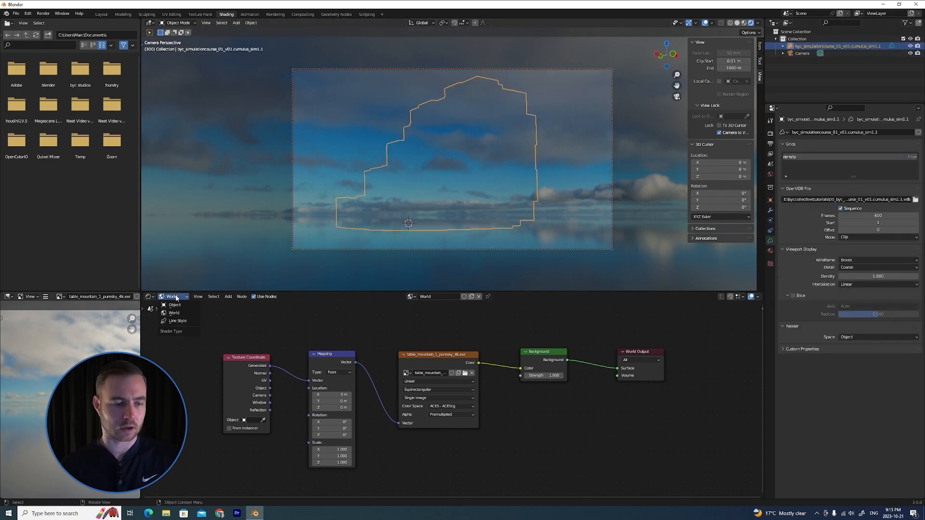
click(176, 306)
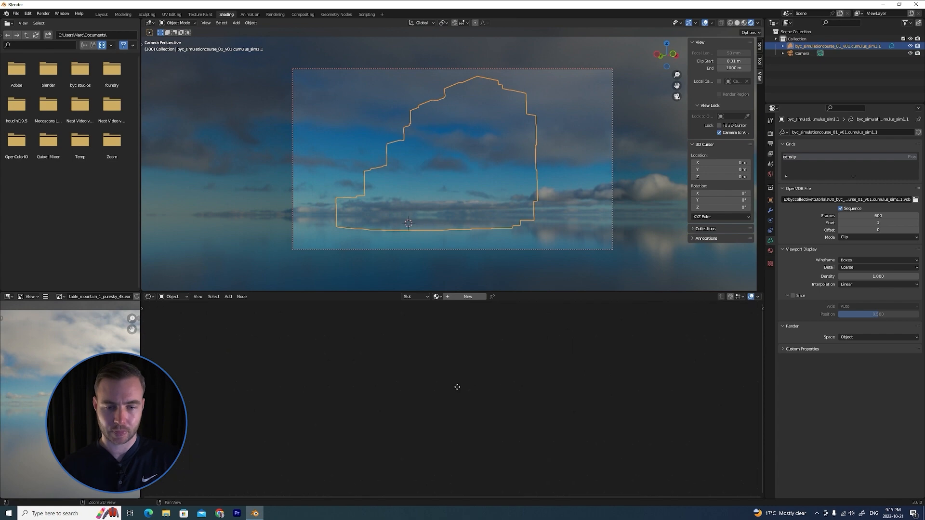
click(461, 297)
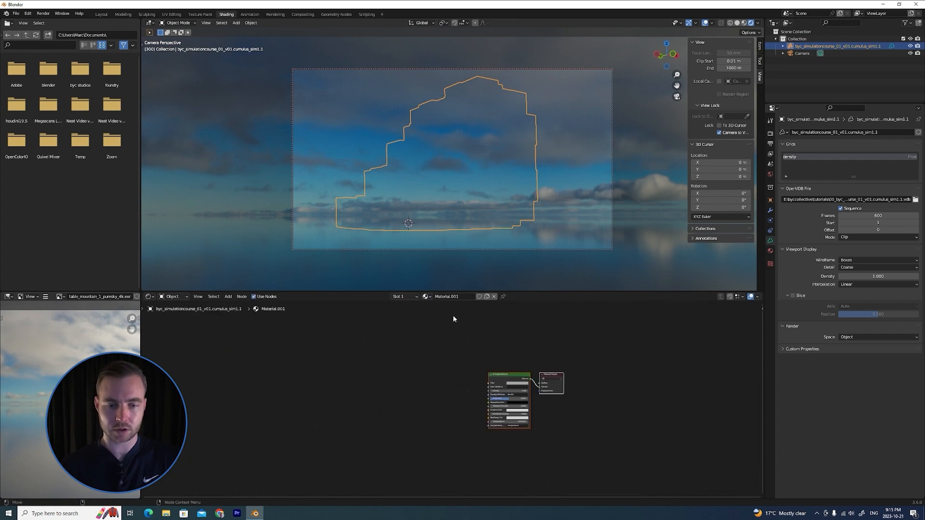
middle_drag(472, 329, 467, 351)
scroll(488, 318, up, 2)
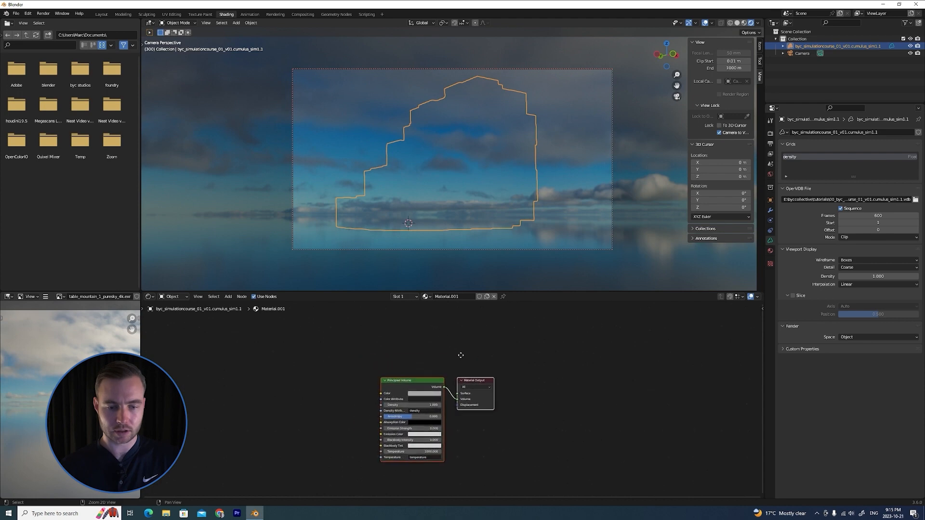
scroll(457, 354, down, 1)
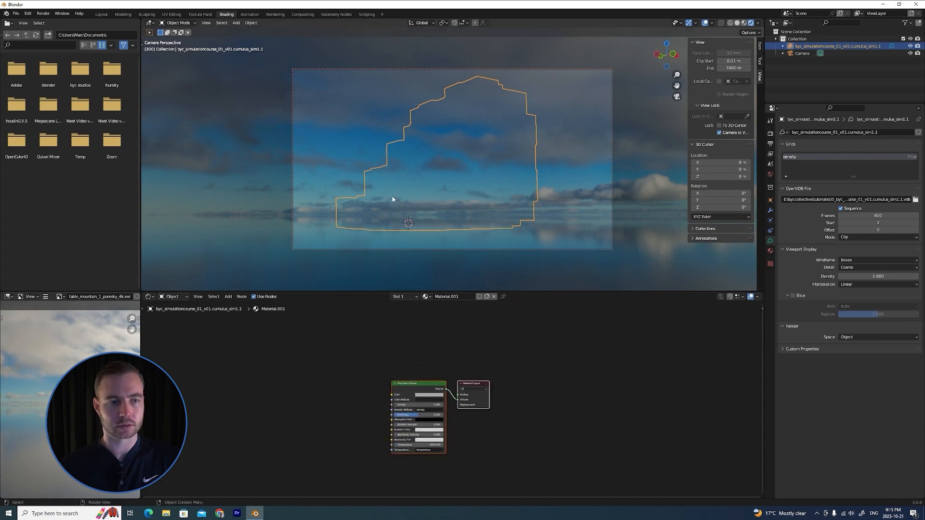
scroll(453, 345, up, 1)
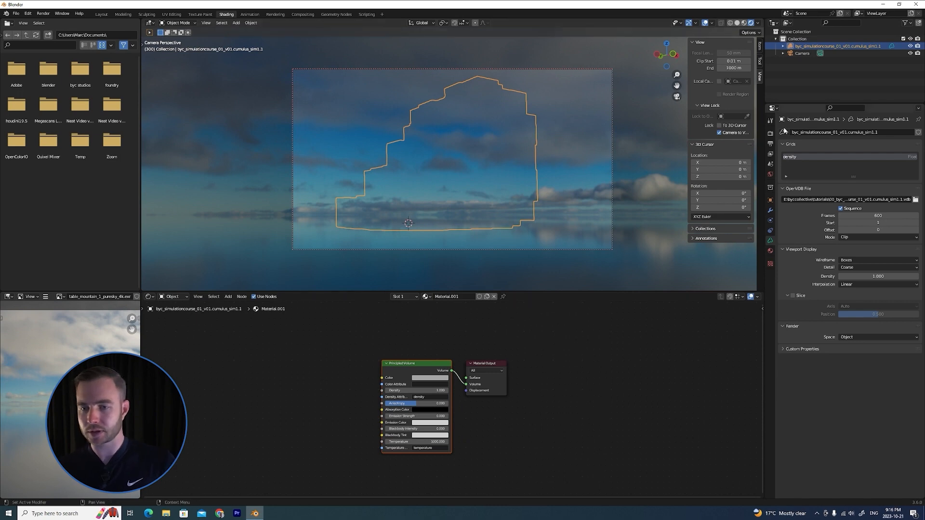
Set the render engine to Cycles and the render device to GPU Compute.
click(769, 136)
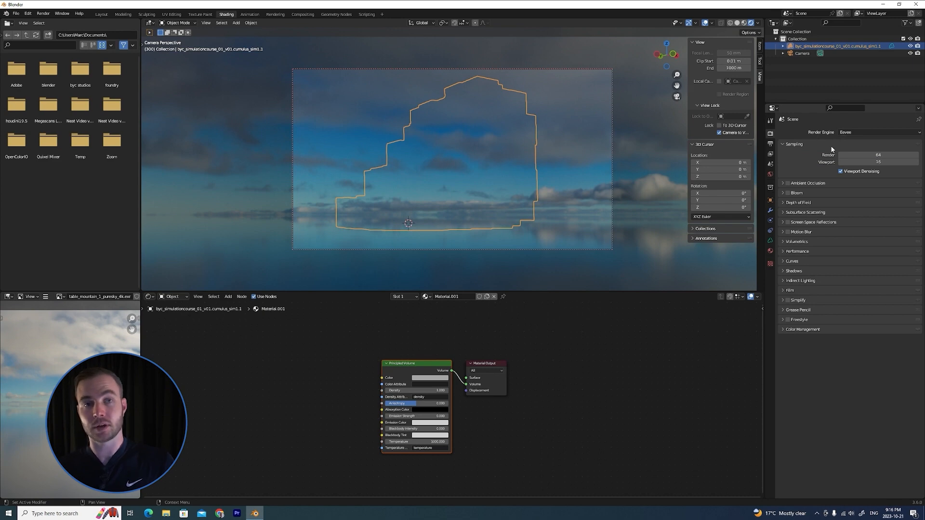
click(853, 132)
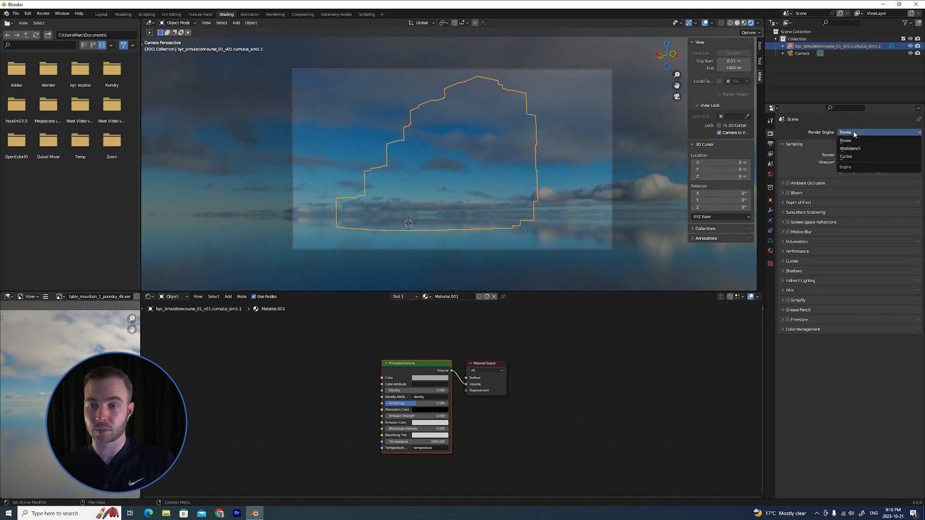
click(853, 158)
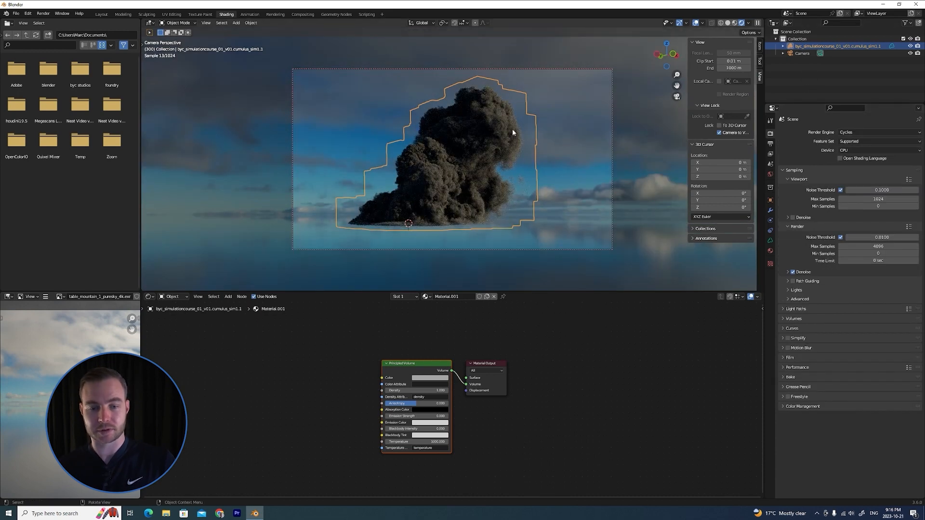
scroll(527, 351, up, 2)
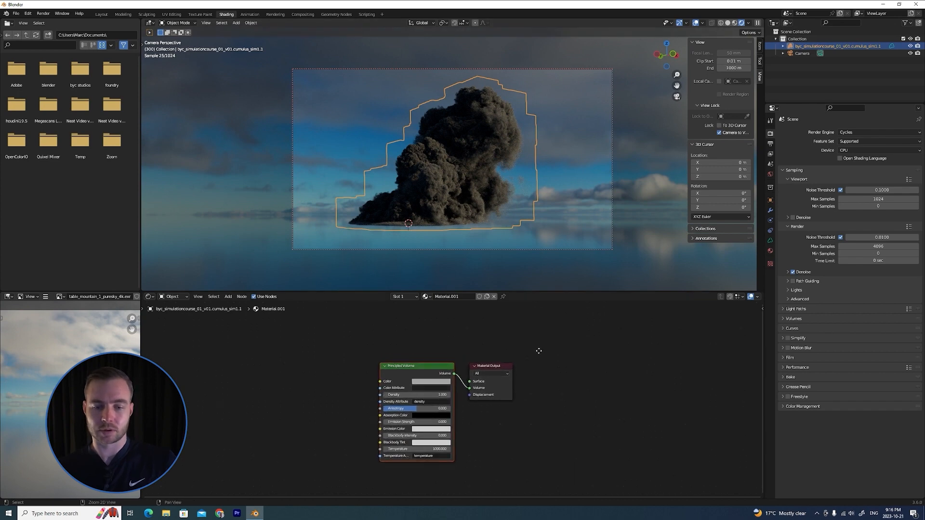
middle_drag(540, 347, 549, 345)
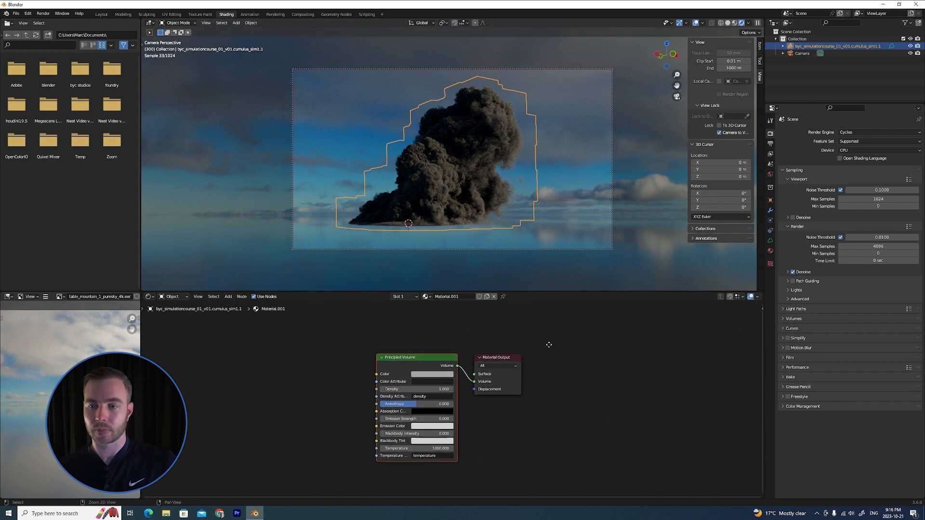
click(853, 151)
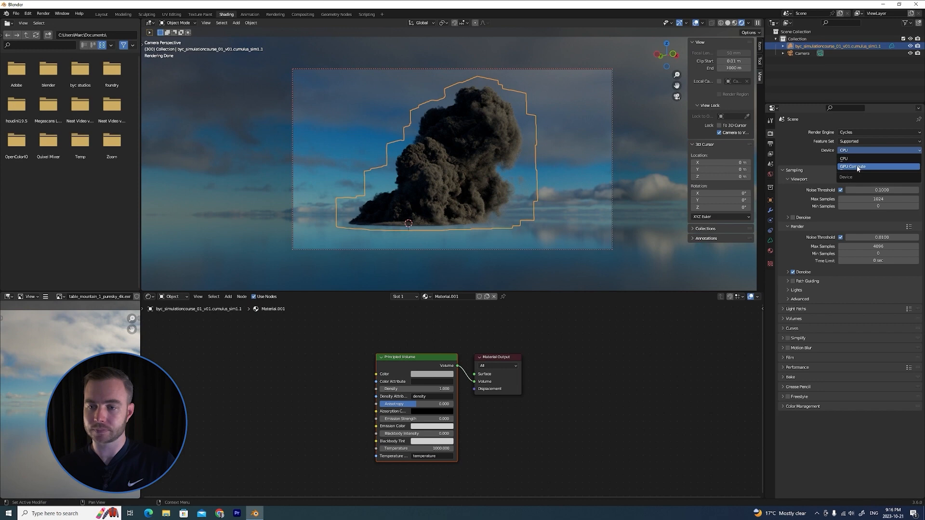
click(854, 167)
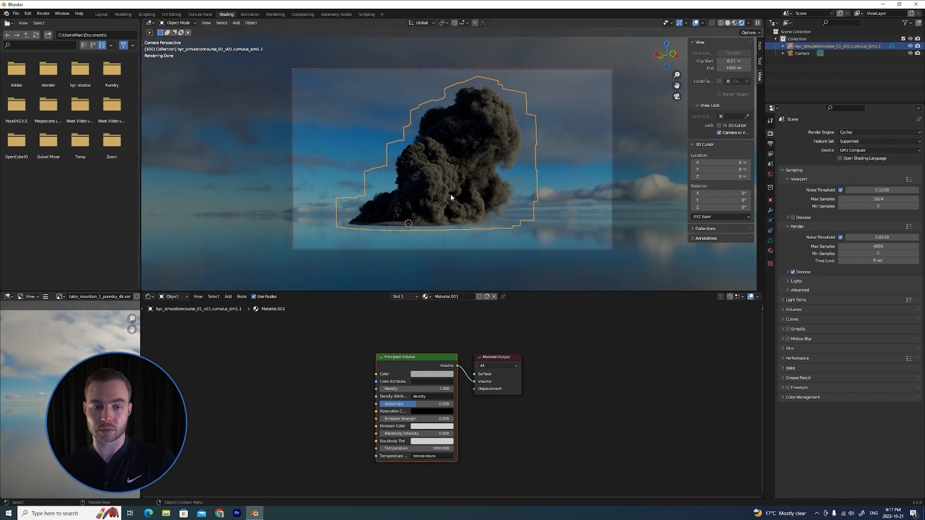
Move the camera slightly closer to the cloud and select both material nodes.
scroll(458, 183, up, 2)
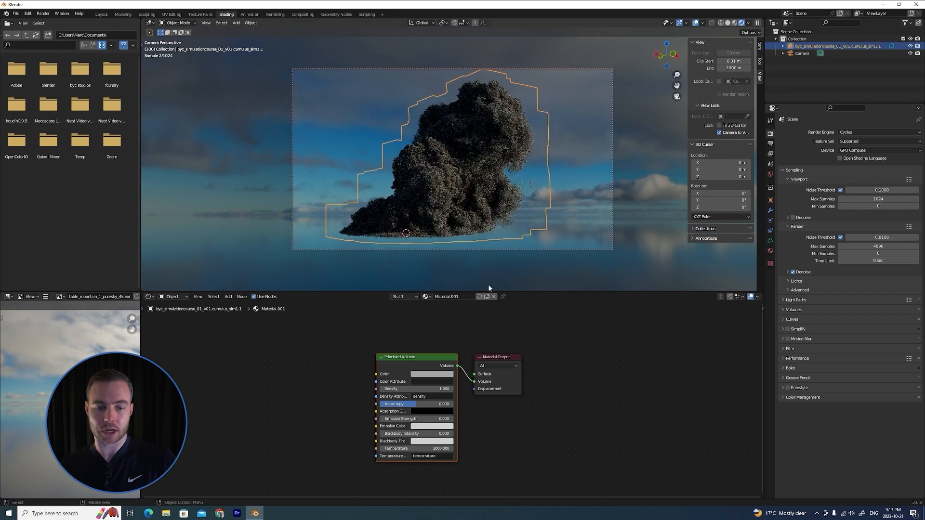
drag(540, 336, 380, 477)
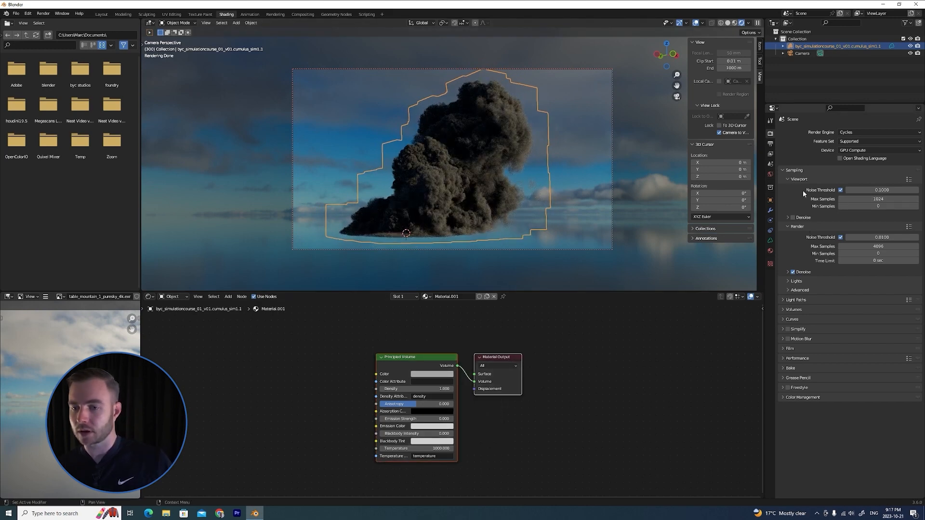
Set the maximum samples to 256 for the viewport and 1024 for the render.
drag(874, 197, 864, 195)
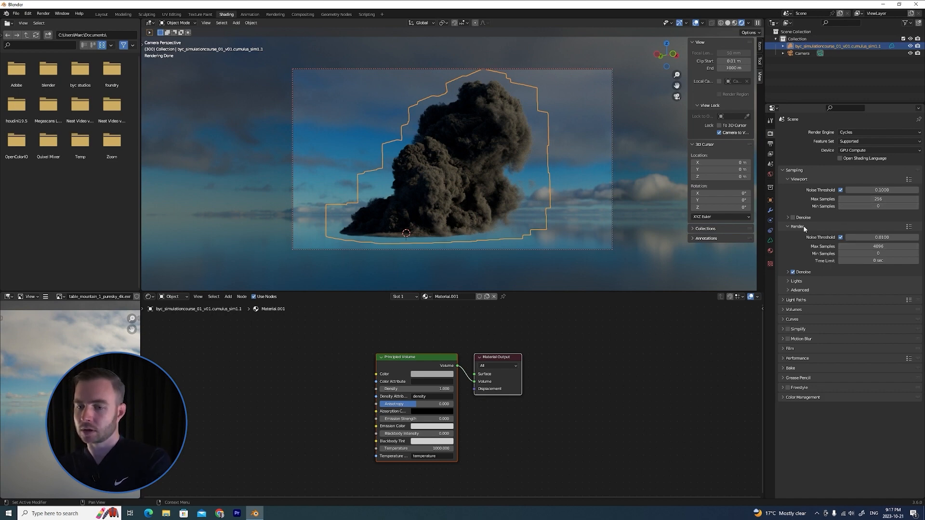
click(870, 248)
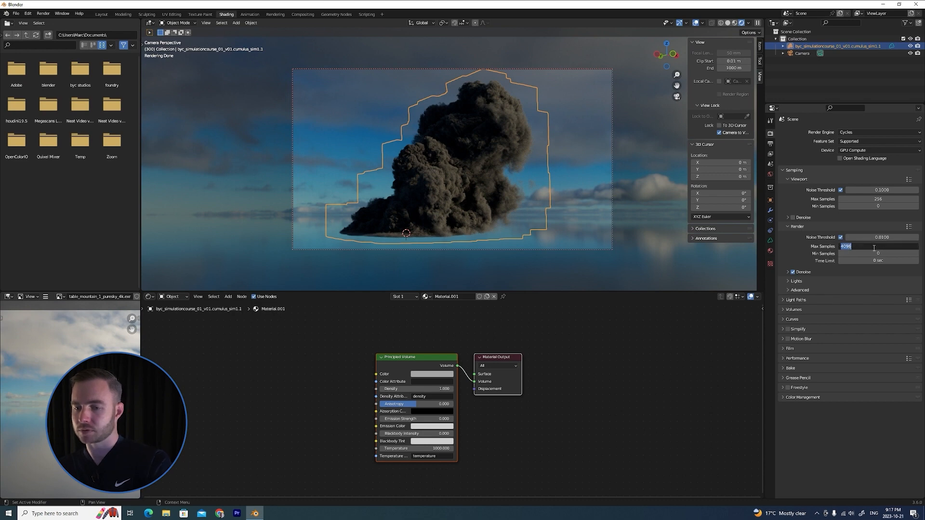
text(1024)
key(Return)
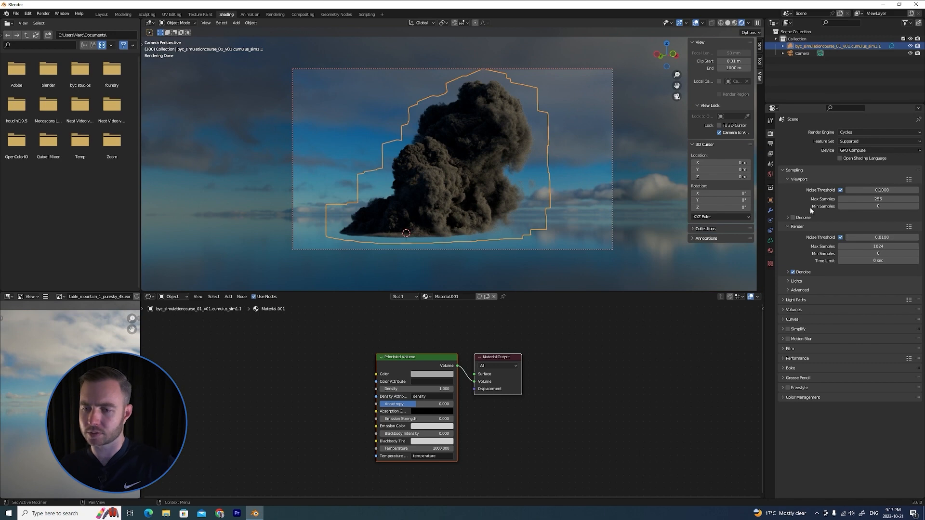
Expand the Volumes and Light Paths render settings.
click(785, 311)
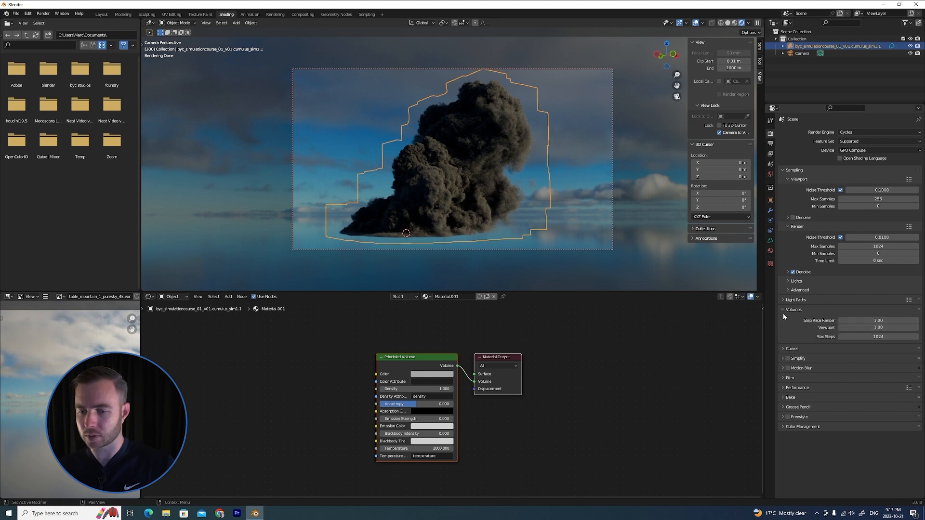
click(836, 298)
scroll(836, 292, down, 3)
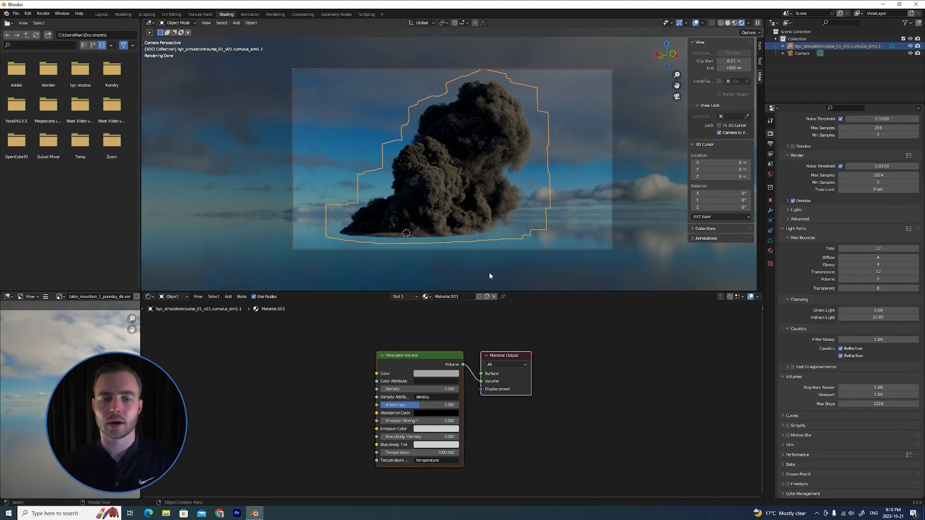
Try maximum volume light bounces of 6 and 12 on the cloud render.
click(865, 280)
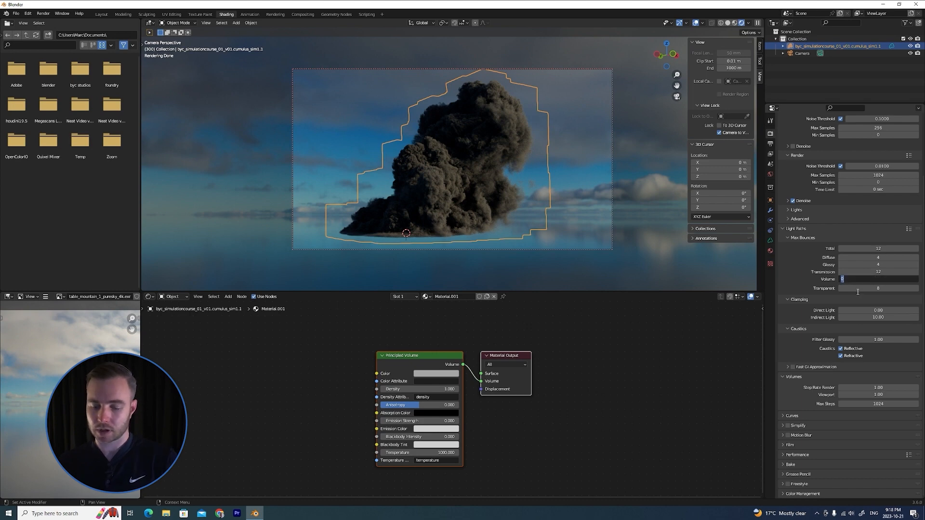
text(6)
key(Return)
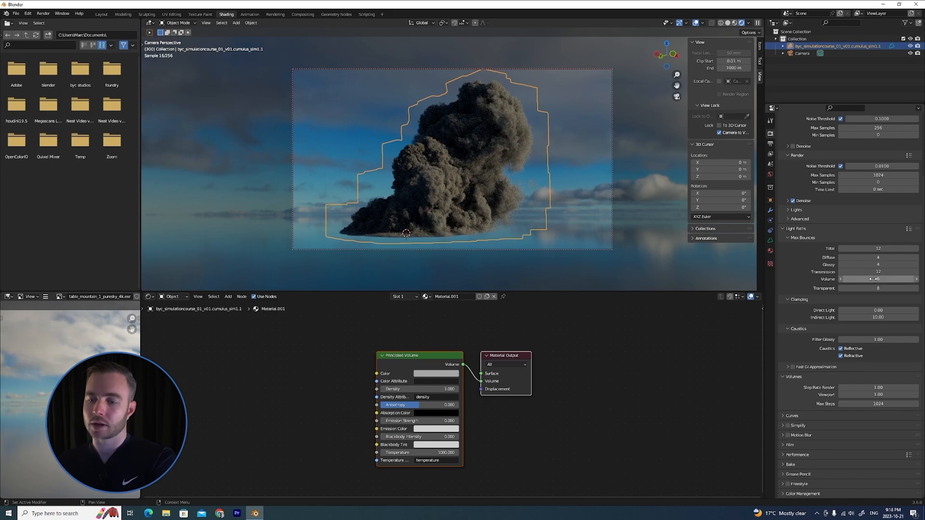
click(872, 279)
text(12)
key(Return)
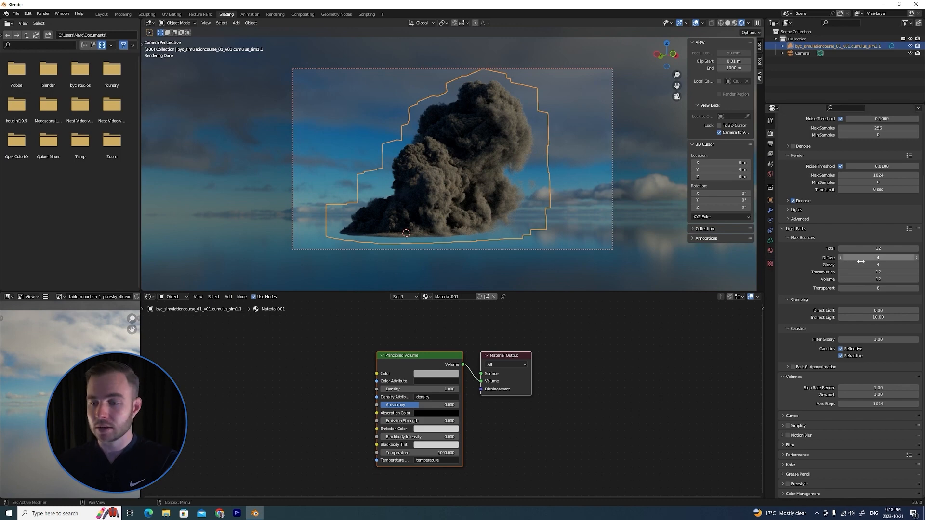
Set both the total and the volume maximum light bounces to 32.
click(871, 249)
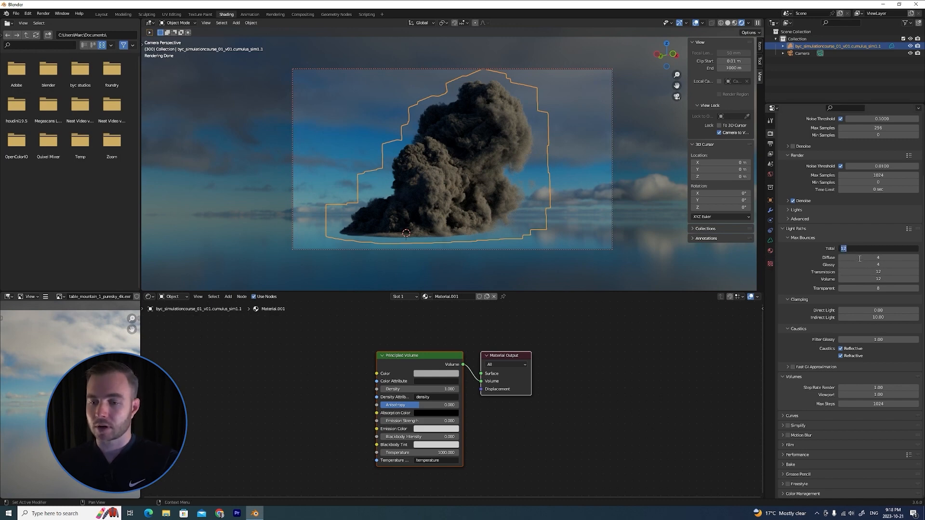
text(32)
key(Return)
click(881, 279)
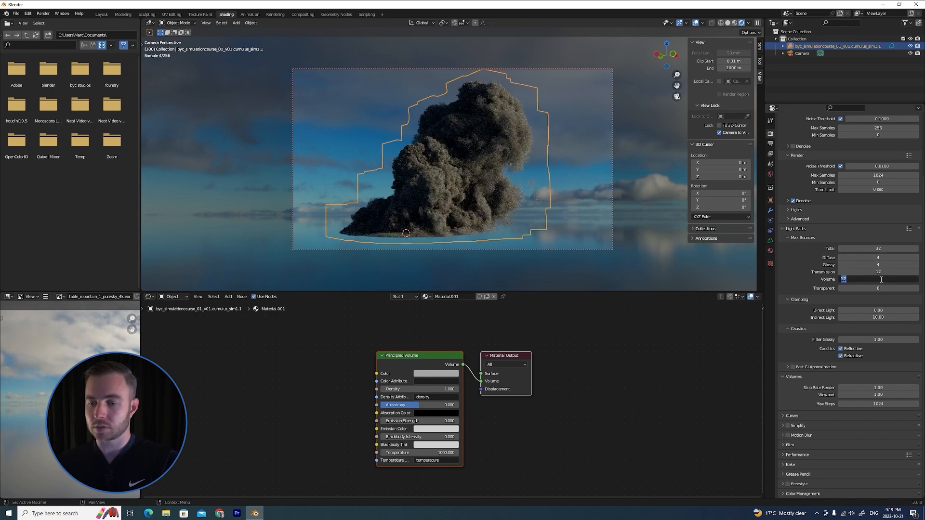
text(32)
key(Return)
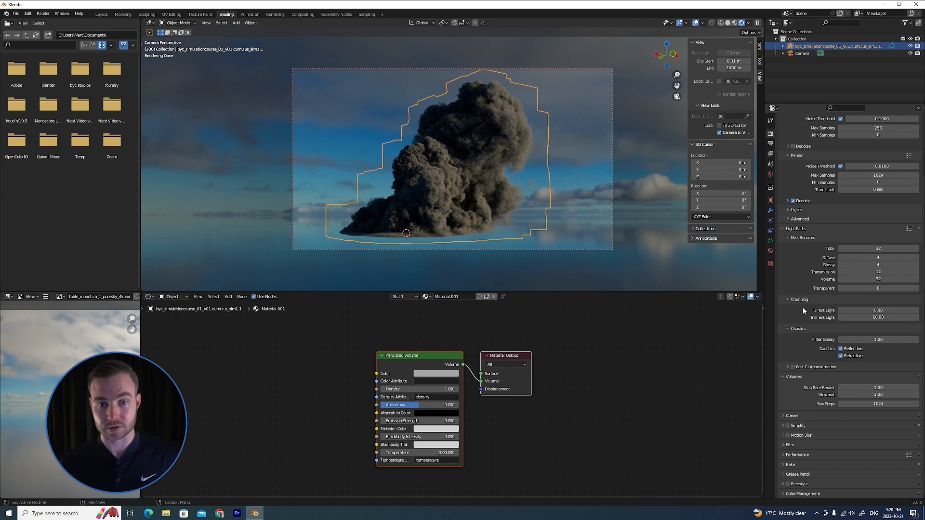
Set the transmission and transparent maximum light bounces to 32.
click(874, 272)
text(32)
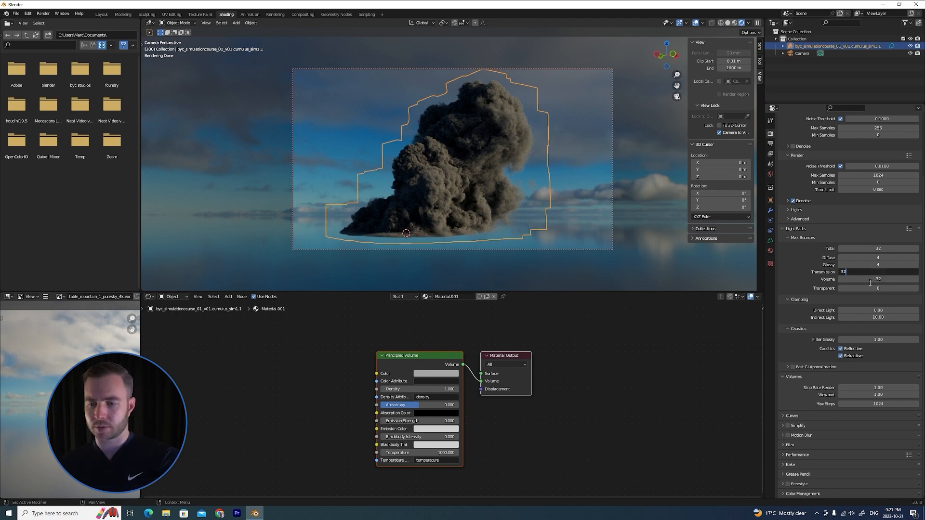
key(Return)
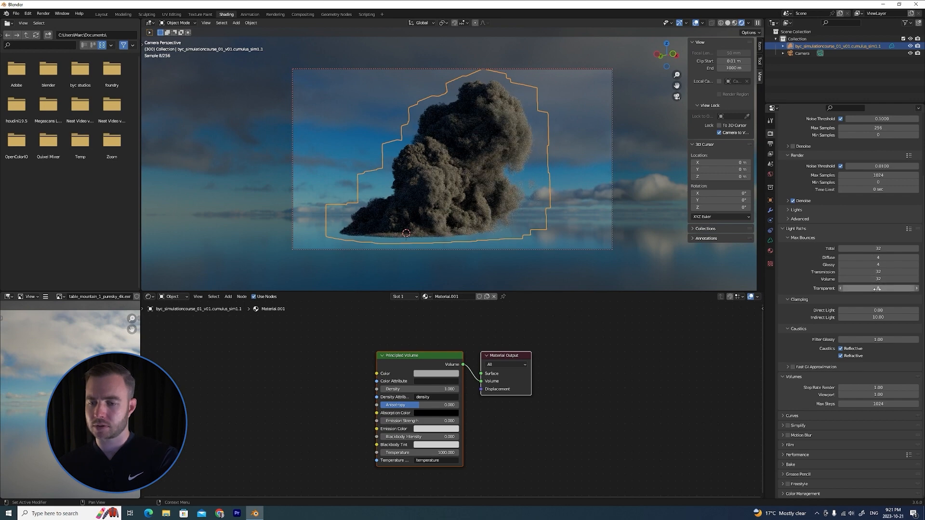
click(875, 288)
text(32)
key(Return)
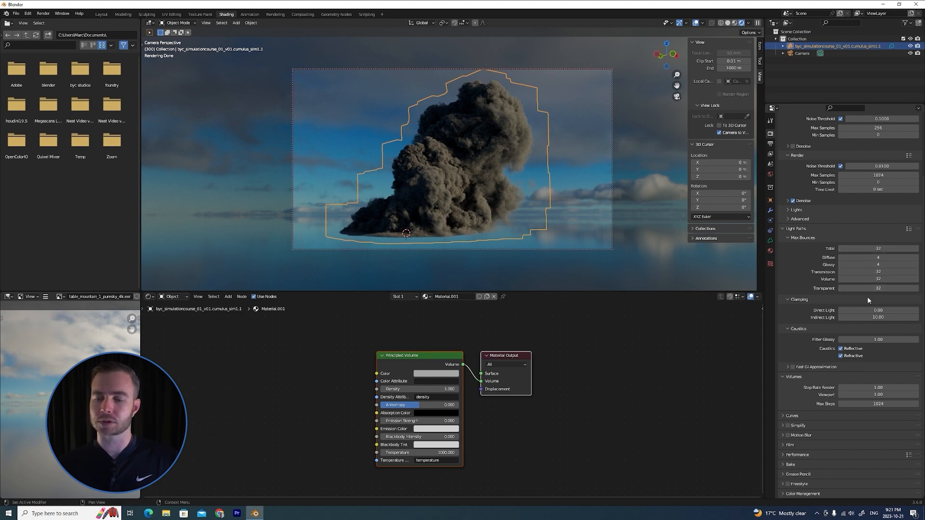
Raise the total maximum light bounces to 36.
click(874, 248)
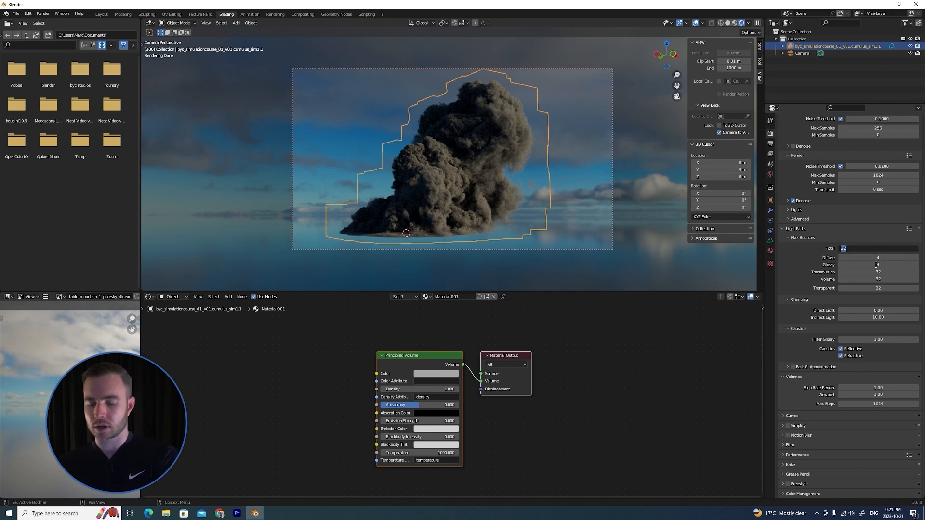
text(36)
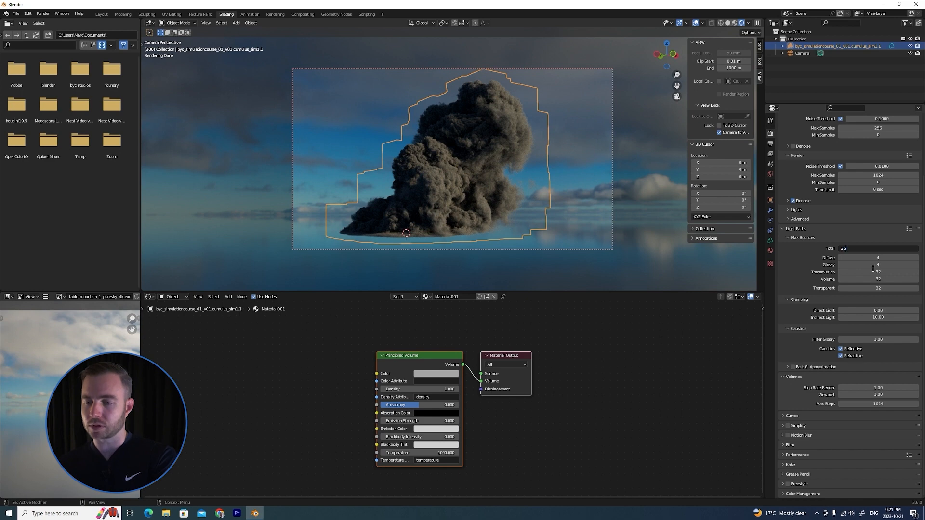
key(Return)
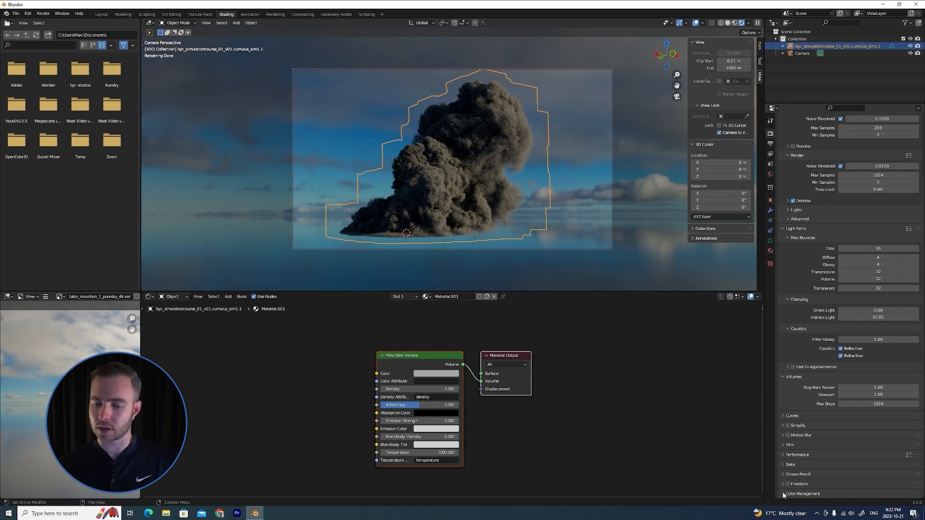
Expand the Color Management and Curves render settings and review the Cycles sampling, light path and volume settings.
scroll(924, 449, down, 3)
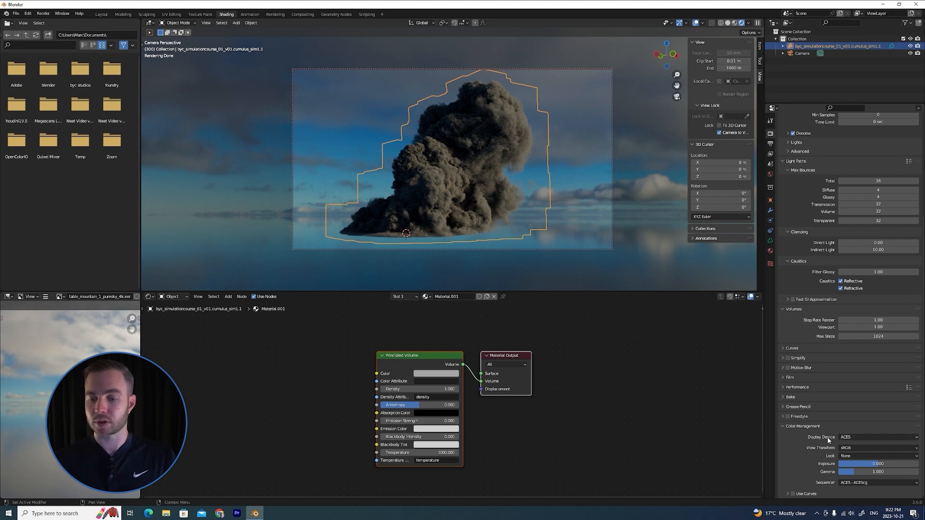
click(838, 347)
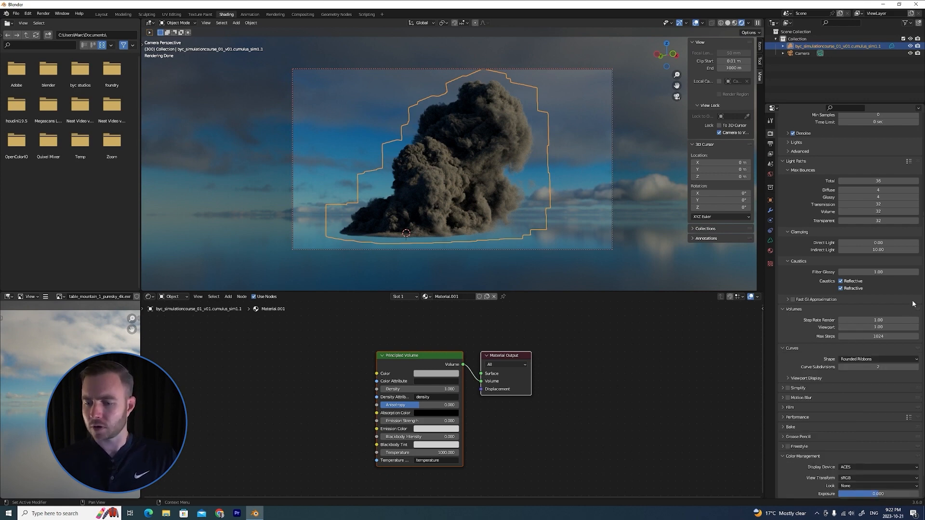
scroll(891, 327, down, 2)
scroll(913, 249, up, 7)
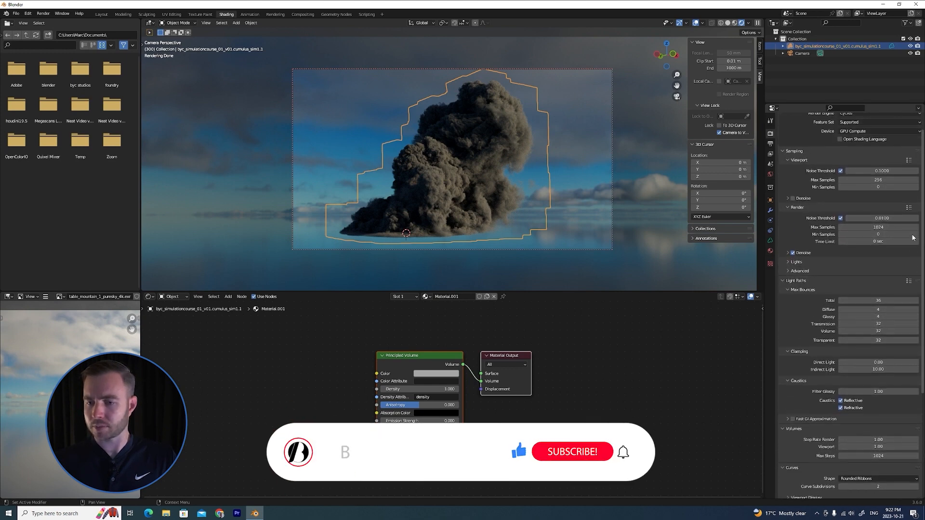
scroll(924, 239, down, 8)
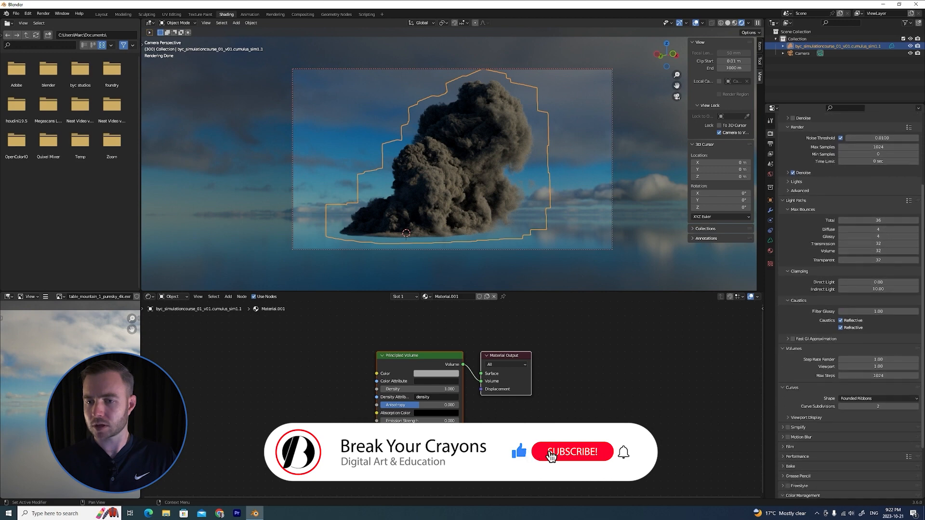
scroll(916, 201, up, 10)
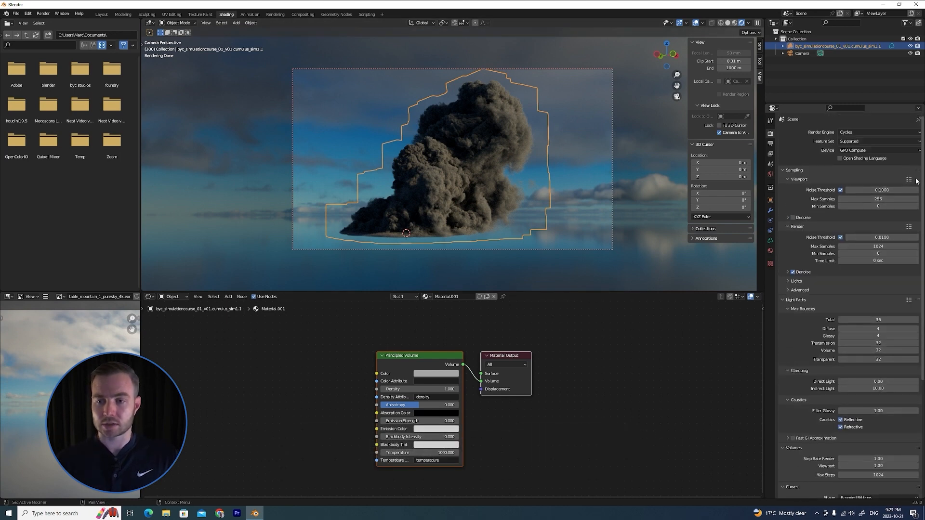
Delete the Principled Volume node from the cloud material, keeping only the Material Output.
drag(340, 331, 574, 484)
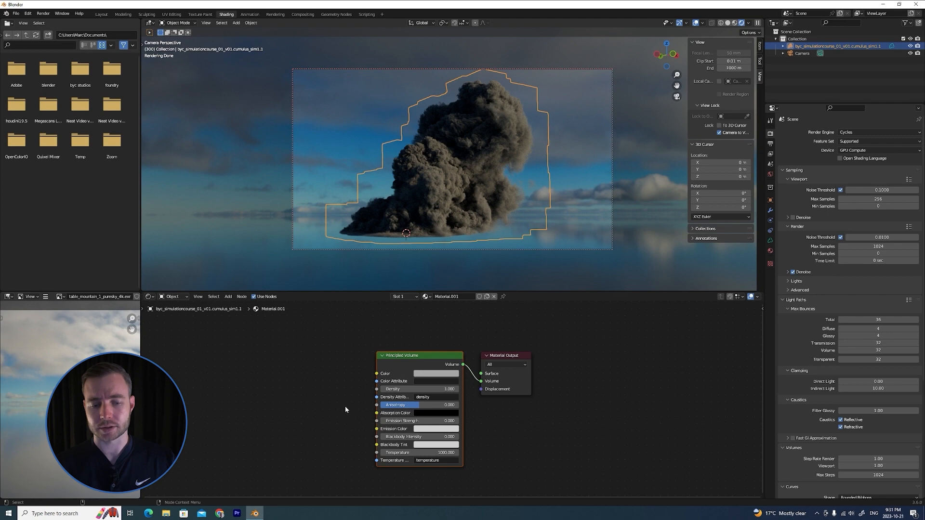
mouse_move(324, 389)
ctrl+middle_down()
mouse_move(339, 367)
mouse_move(319, 390)
mouse_move(330, 389)
ctrl+middle_up()
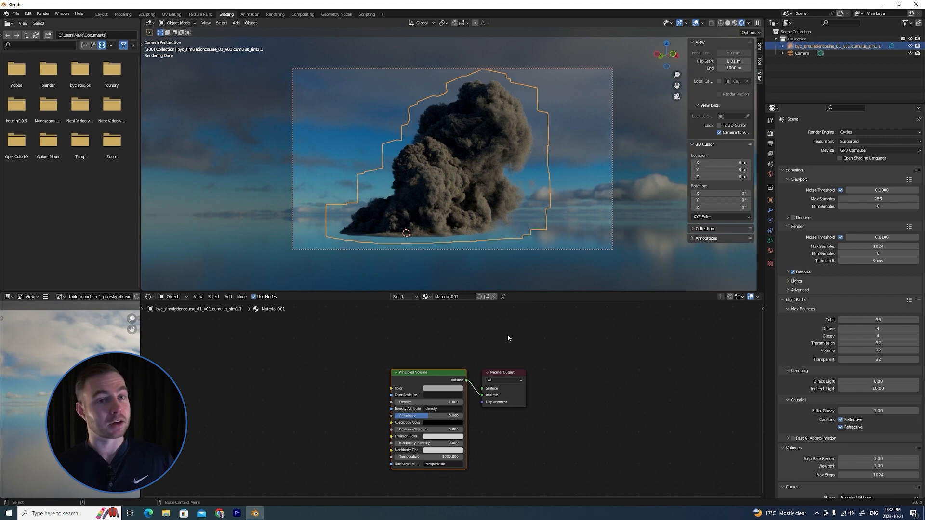
alt+right_drag(473, 335, 483, 324)
alt+middle_drag(483, 324, 491, 324)
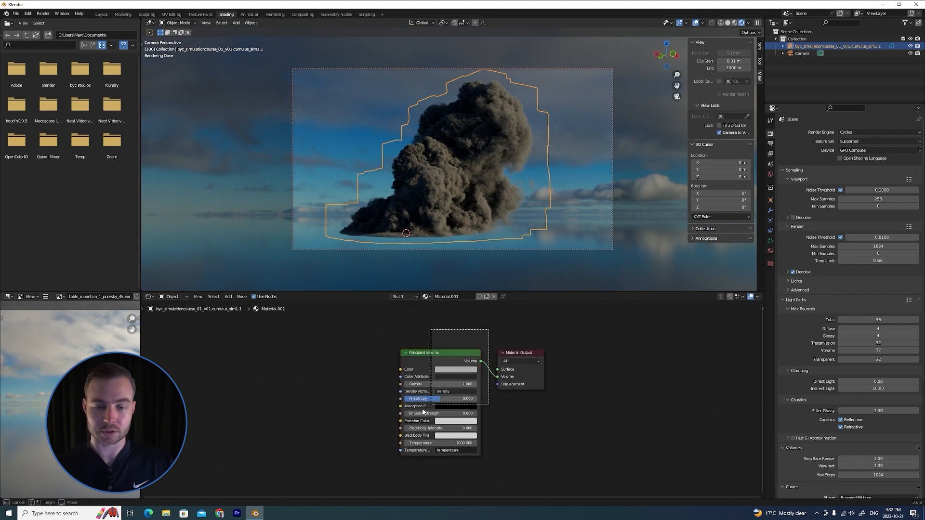
key(x)
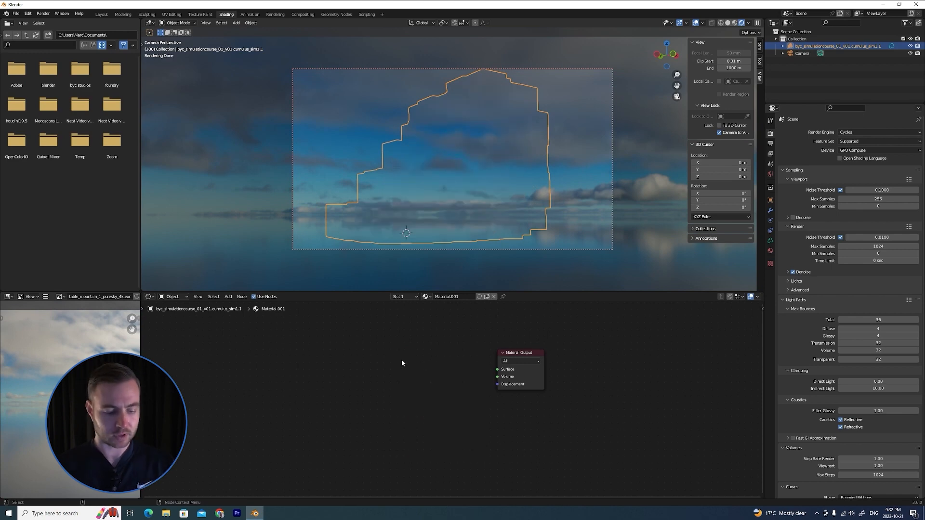
Add a Volume Scatter node and connect its Volume output to the Volume input of the Material Output.
key(shift+a)
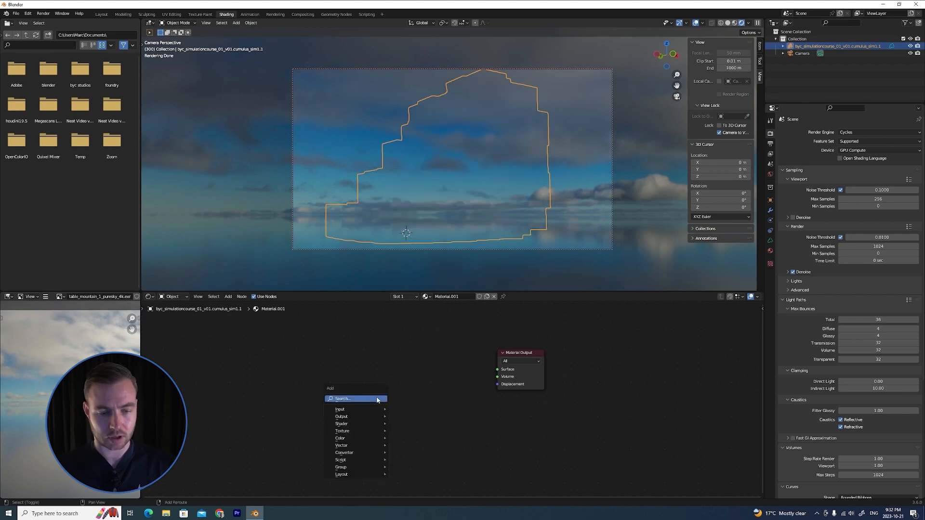
click(372, 397)
text(volume scatter)
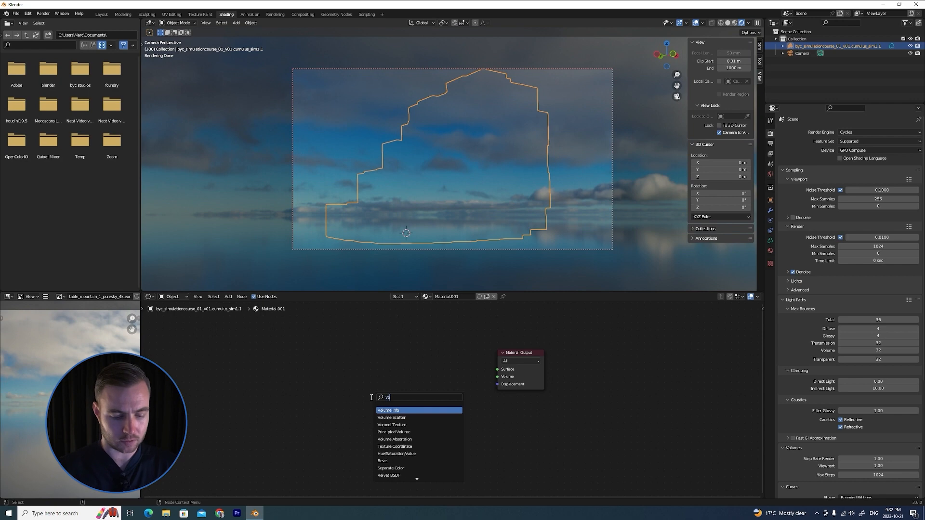
key(Return)
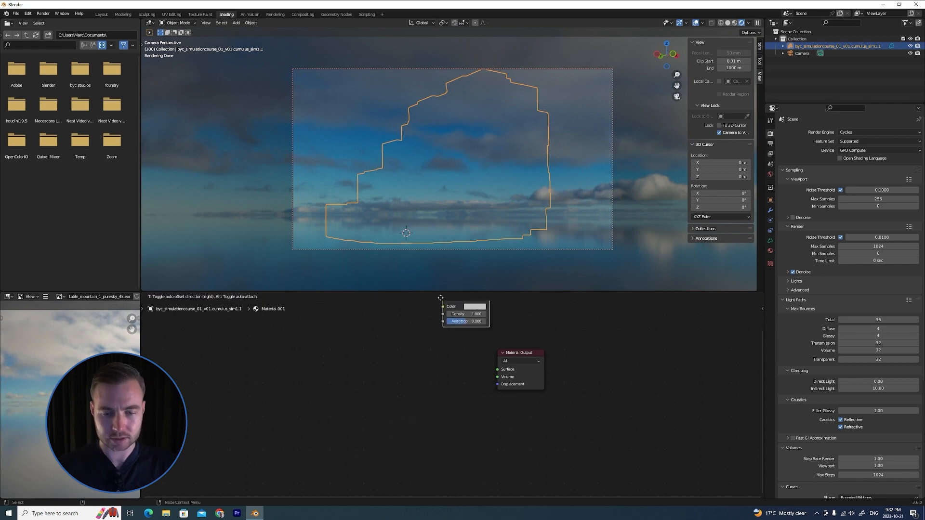
click(372, 365)
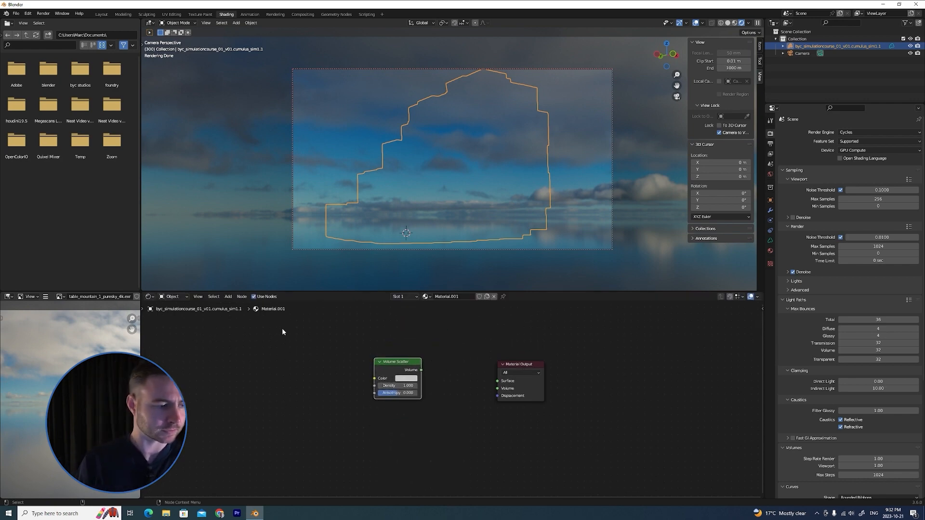
drag(422, 370, 497, 388)
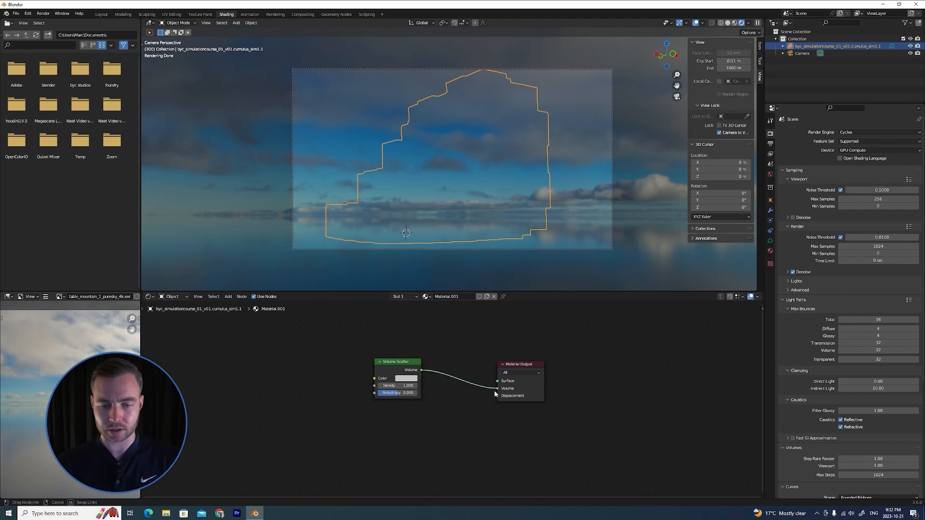
drag(399, 364, 408, 367)
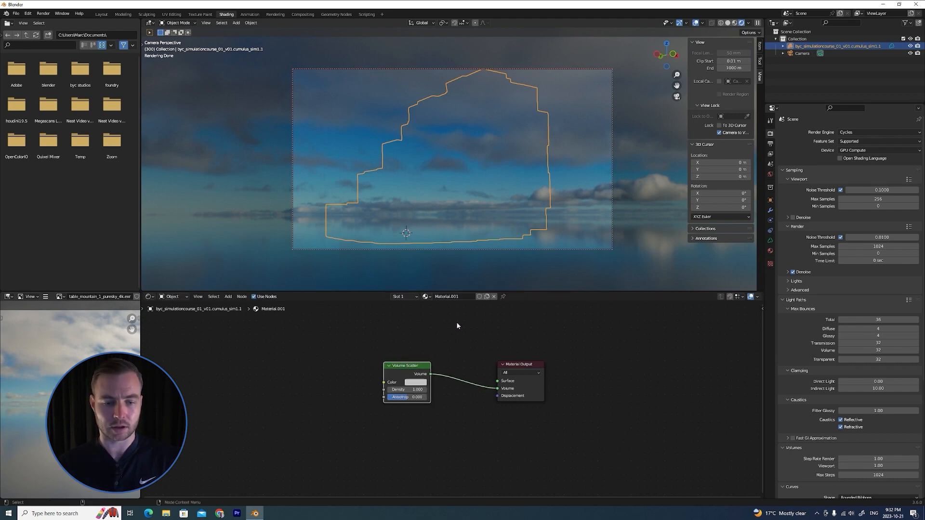
Add an Attribute node before the Volume Scatter node and set its attribute name to density.
key(shift+a)
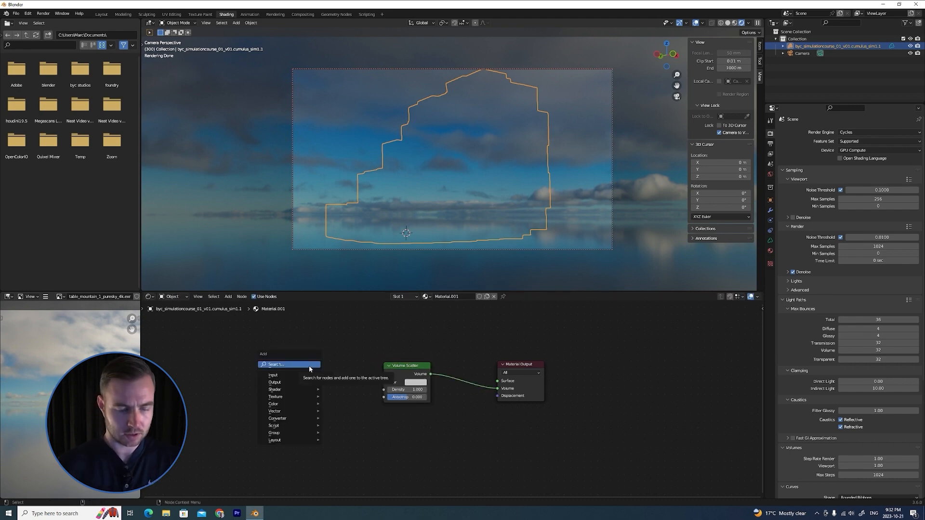
key(shift+a)
text(attr)
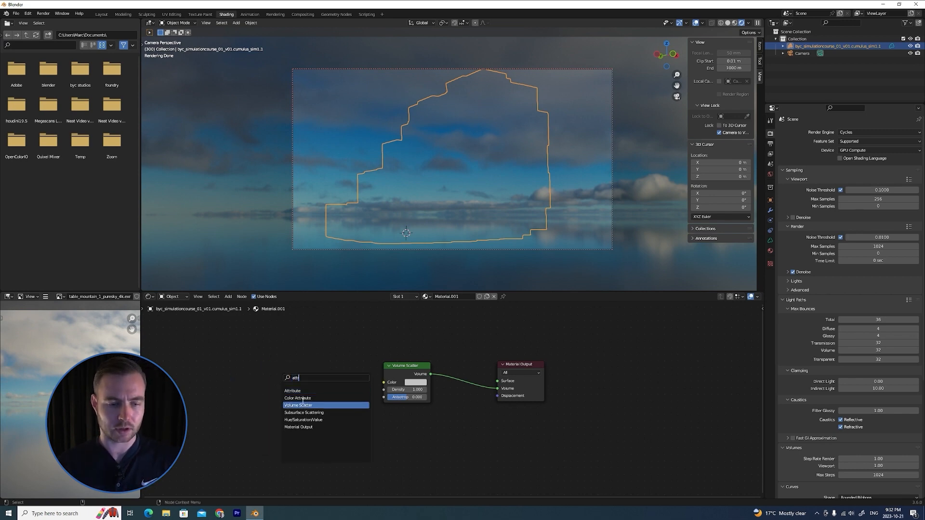
click(294, 390)
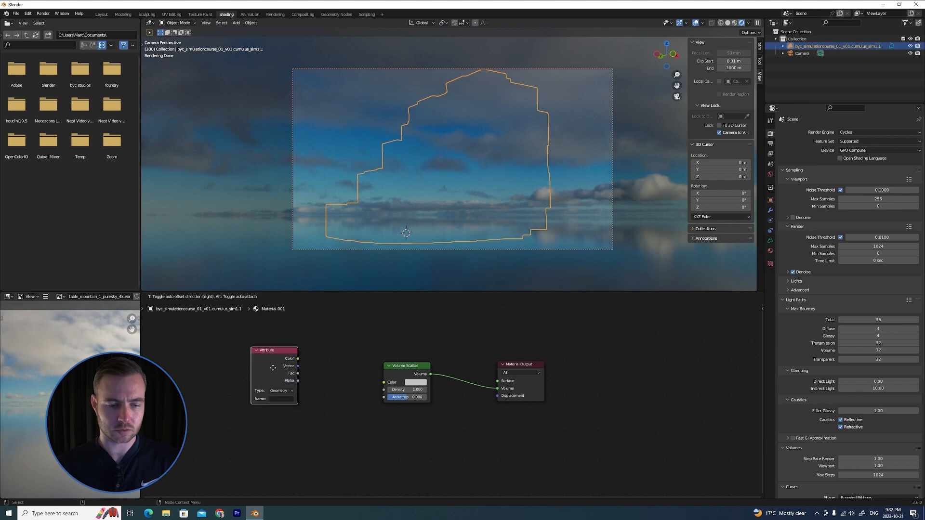
click(295, 351)
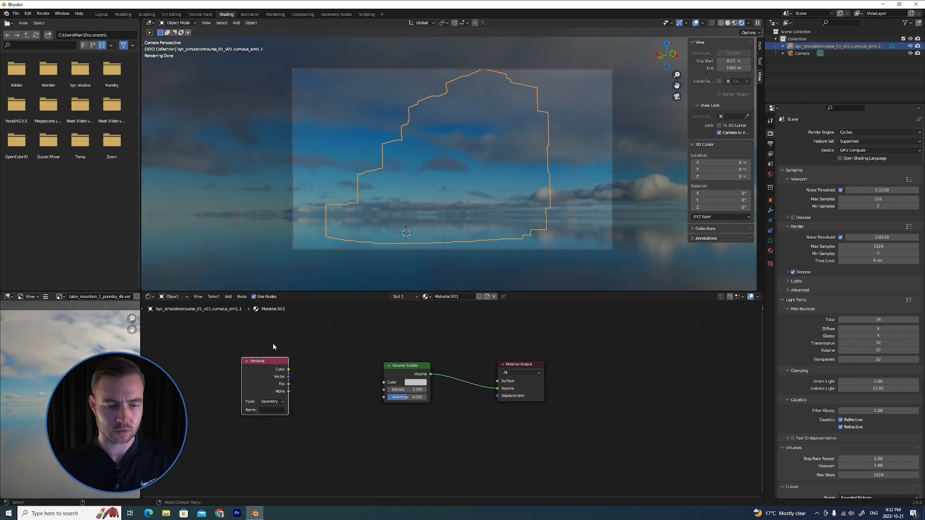
click(264, 410)
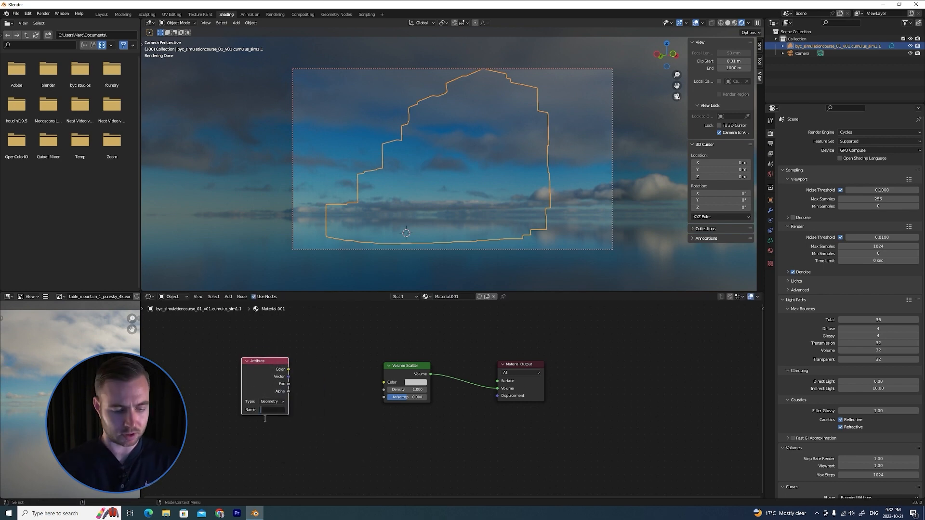
text(density)
key(Return)
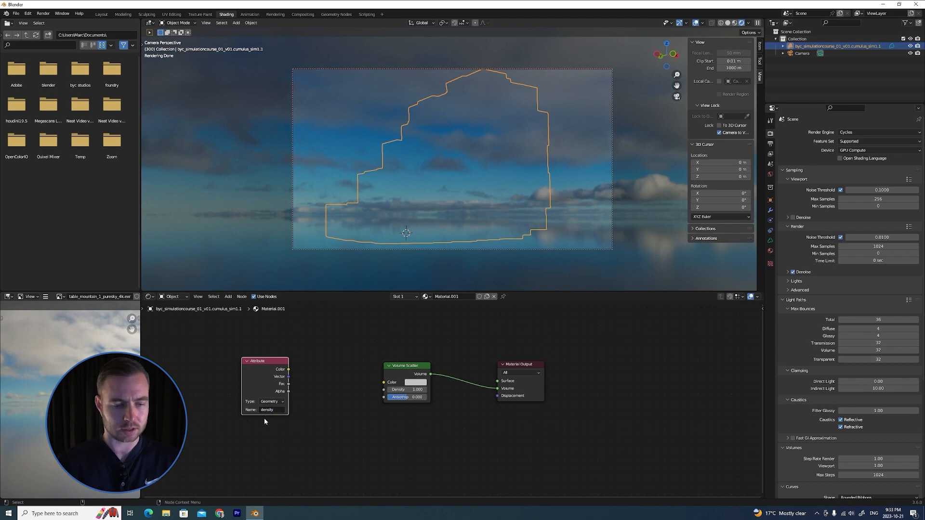
drag(309, 340, 208, 462)
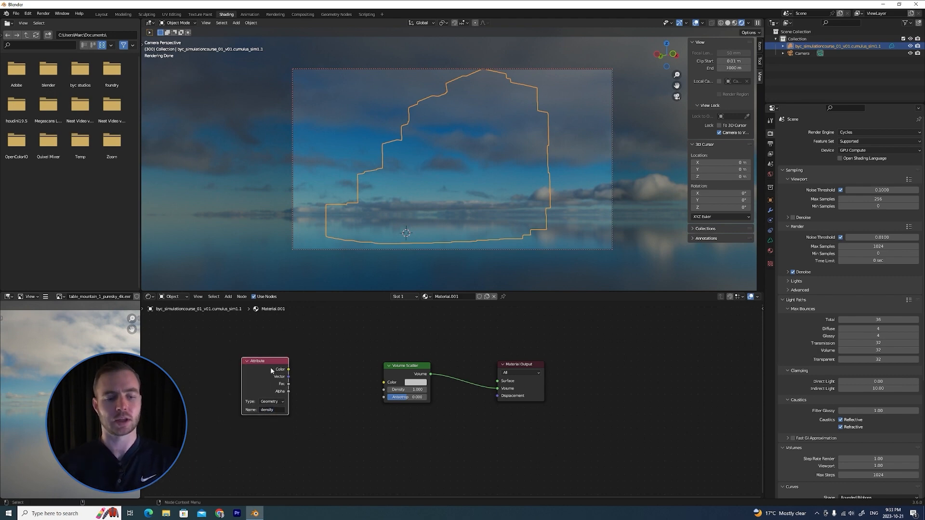
Connect the Attribute node's Fac output to the Volume Scatter's Density input and space the Attribute node away from it.
drag(271, 367, 384, 389)
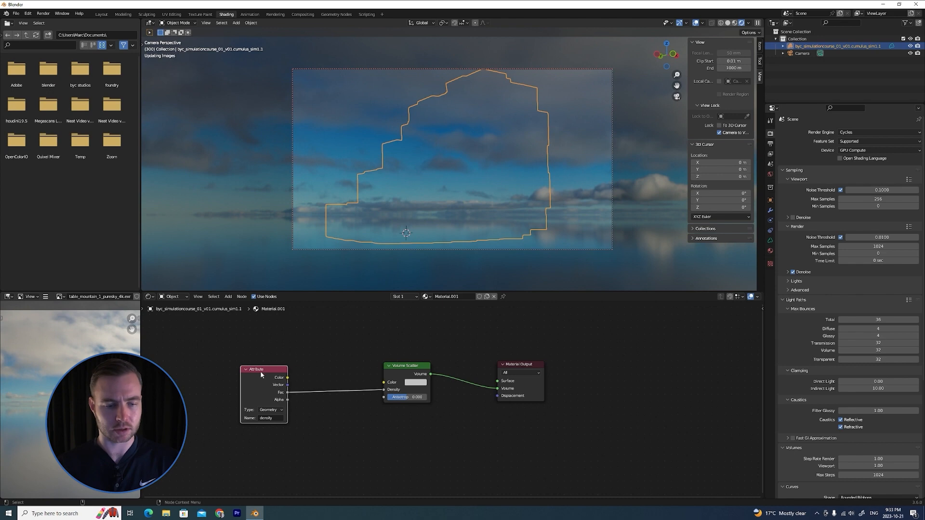
drag(260, 371, 218, 367)
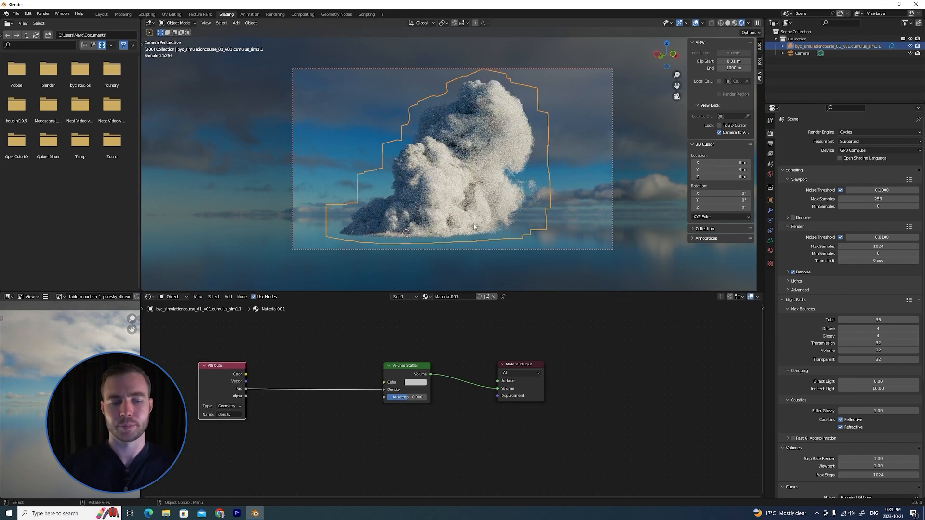
middle_drag(294, 360, 315, 378)
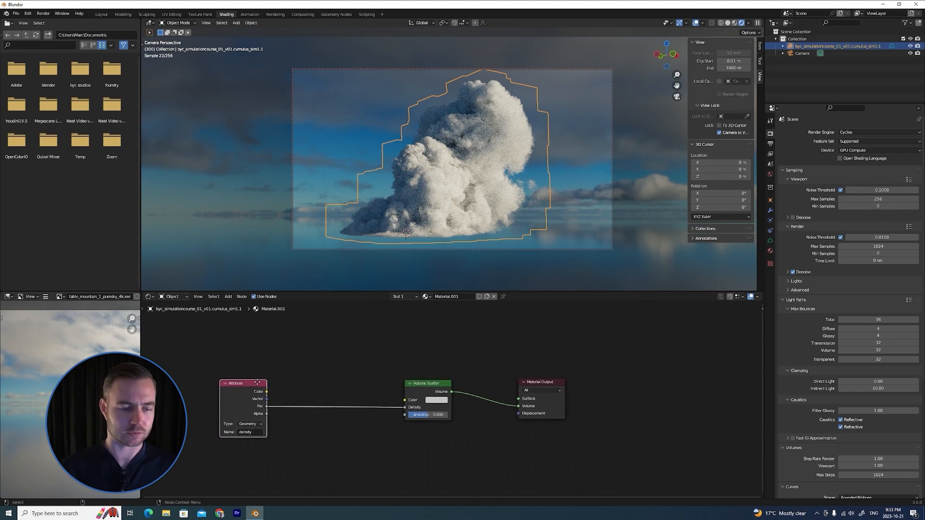
drag(250, 386, 302, 382)
scroll(400, 359, up, 1)
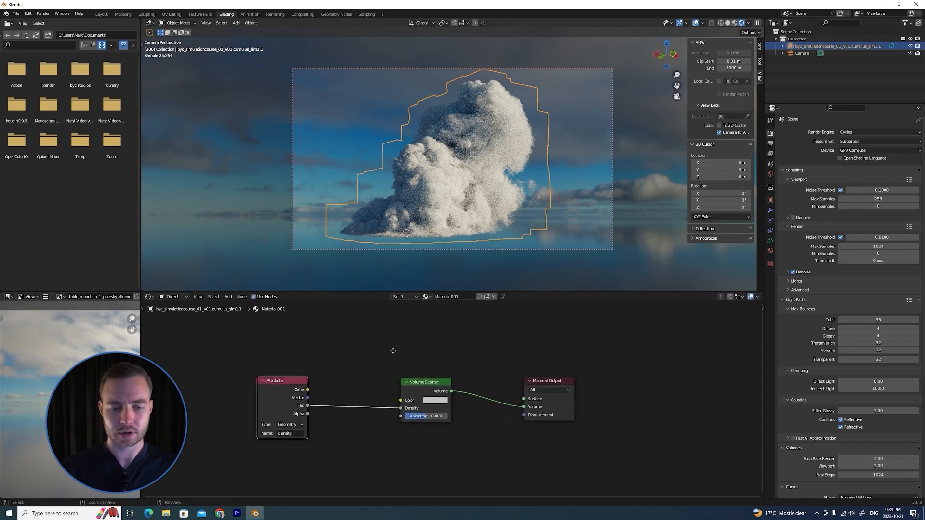
scroll(384, 354, down, 1)
middle_drag(384, 354, 399, 349)
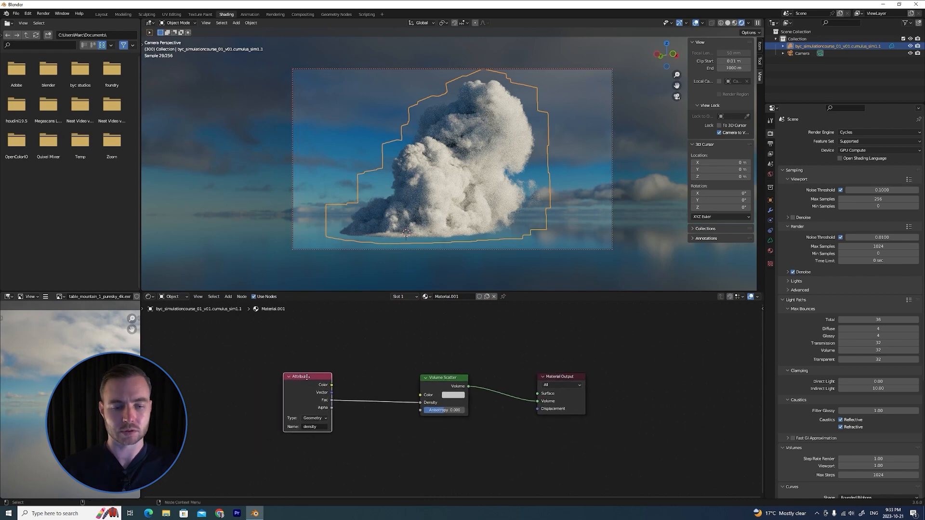
drag(307, 377, 295, 379)
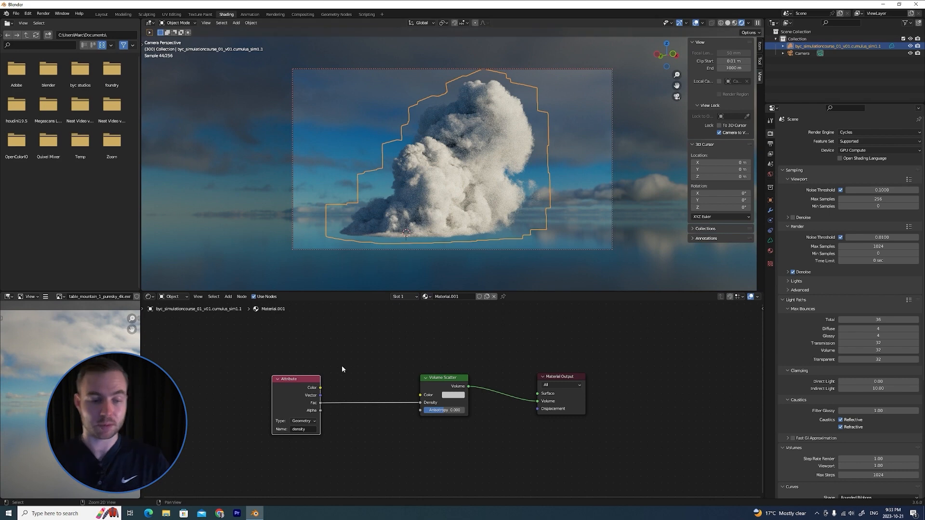
Add a Light Path node and place it below the Attribute node.
middle_drag(356, 468, 362, 423)
key(shift+a)
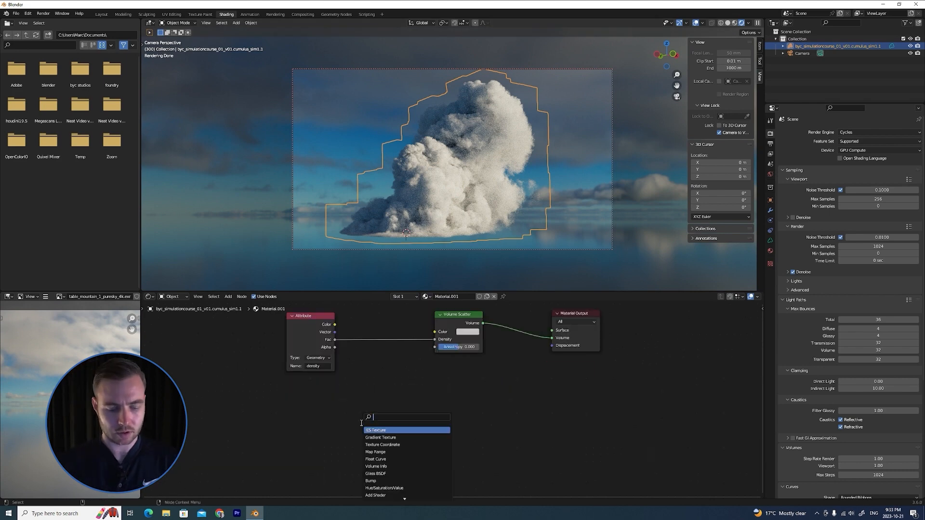
text(light)
key(Return)
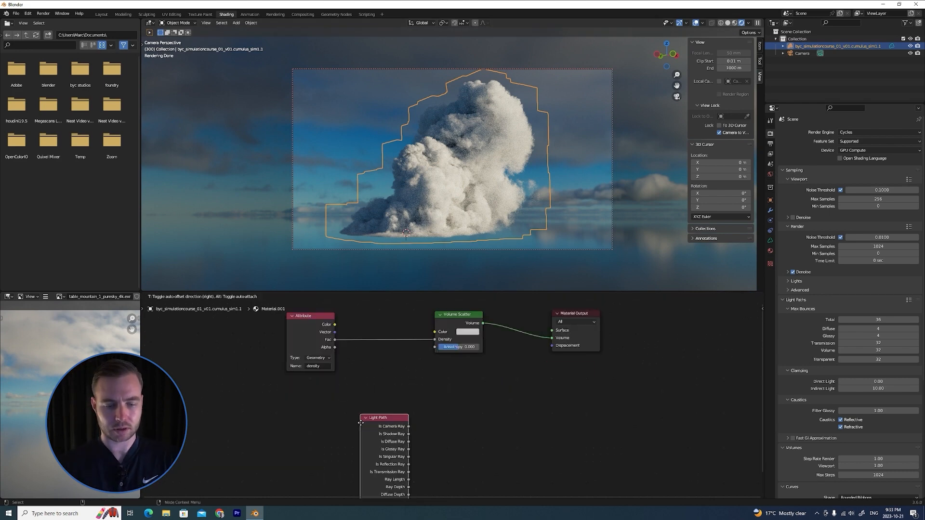
click(288, 396)
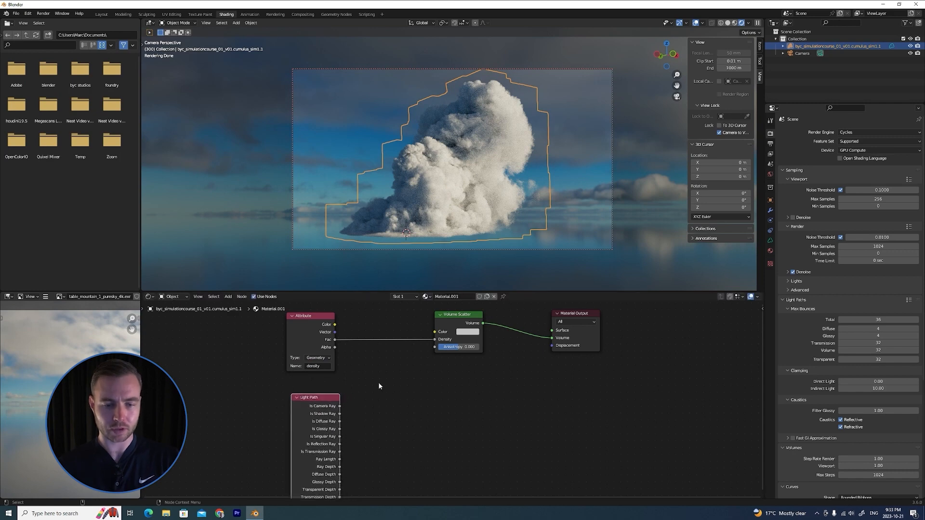
middle_drag(359, 417, 375, 400)
scroll(375, 399, down, 1)
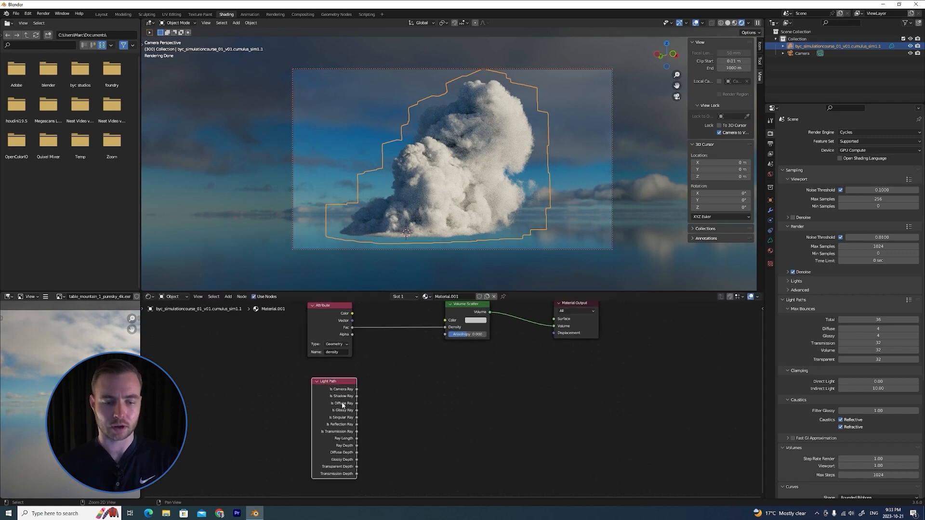
Add a Math node beside the Light Path node and set its operation to Power.
drag(343, 384, 343, 386)
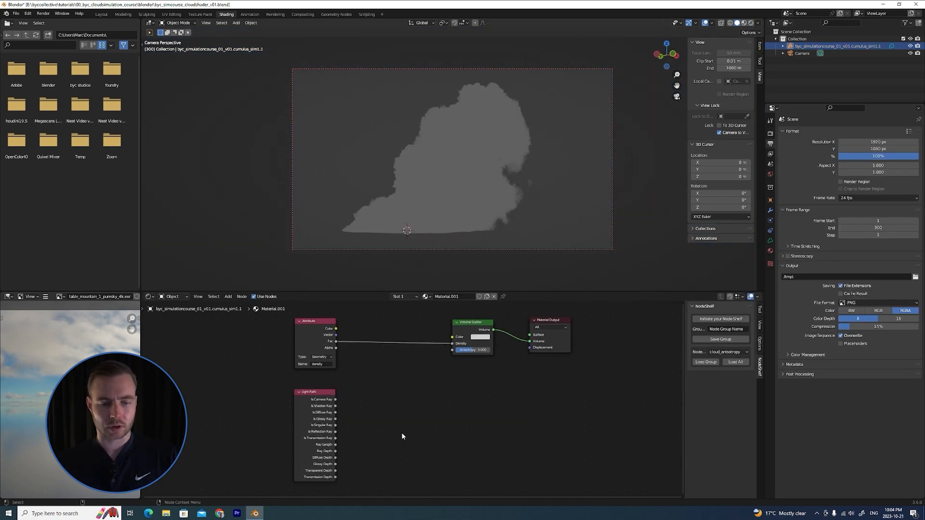
key(shift+a)
click(389, 424)
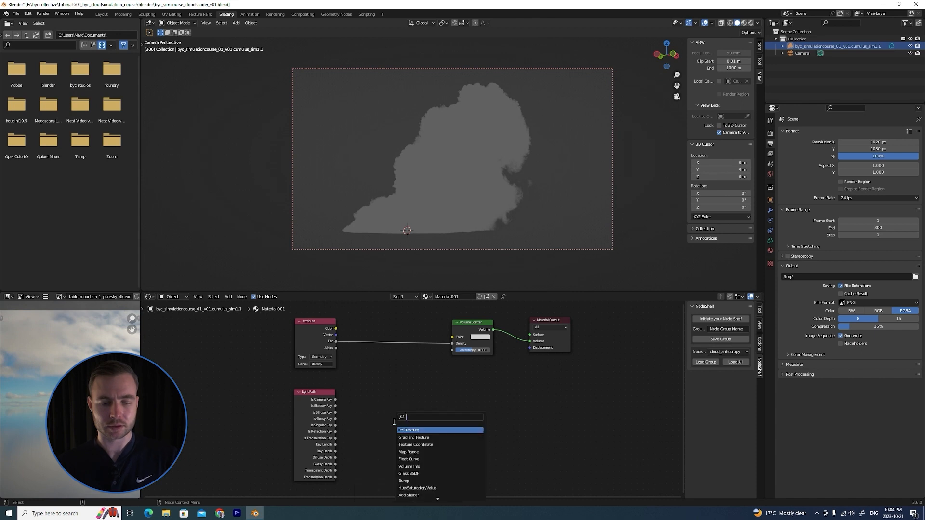
text(math)
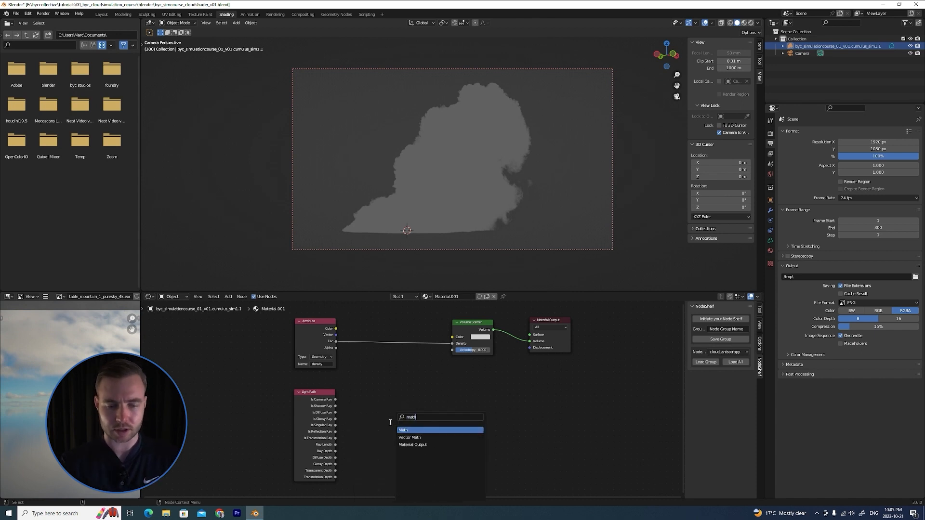
key(Return)
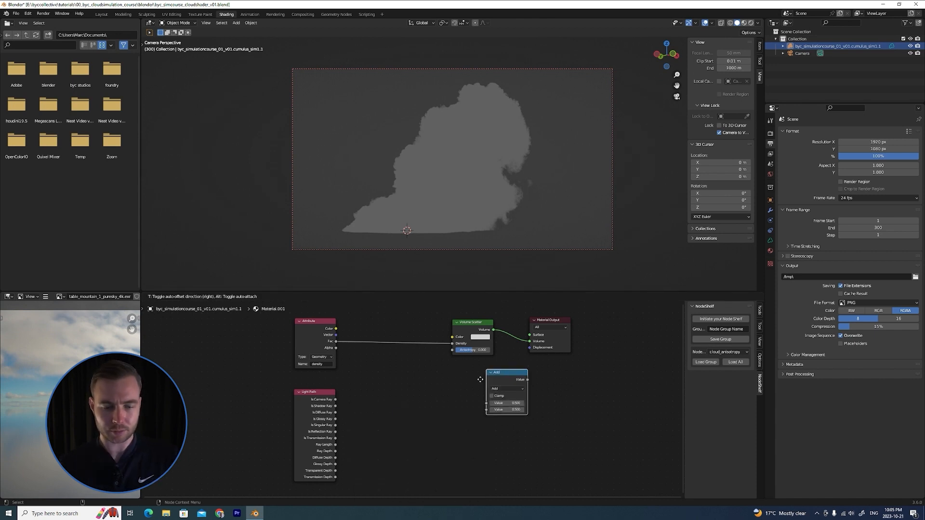
click(381, 410)
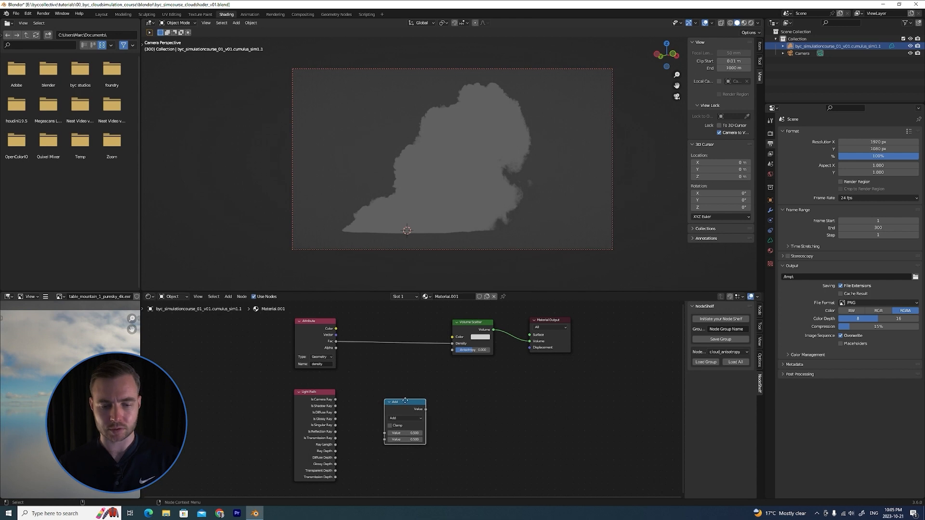
drag(405, 401, 409, 402)
click(408, 418)
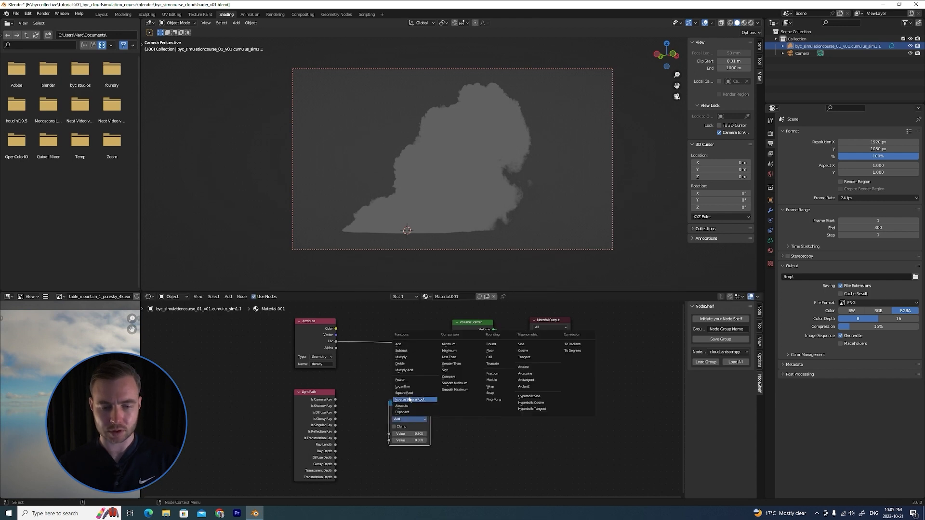
click(410, 380)
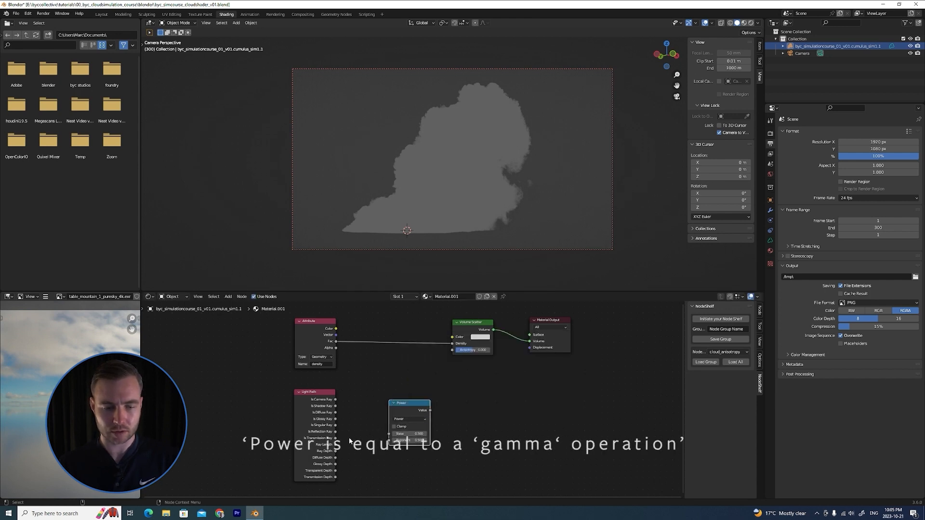
Connect Ray Depth to the Power node's Exponent and duplicate the node below it, wiring Ray Depth to the copy's Exponent as well.
drag(335, 452, 390, 441)
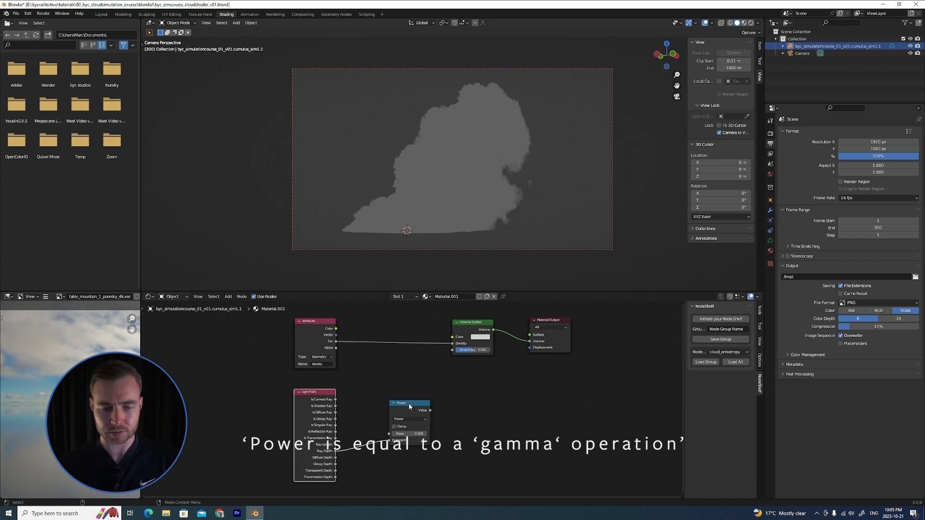
drag(410, 406, 414, 395)
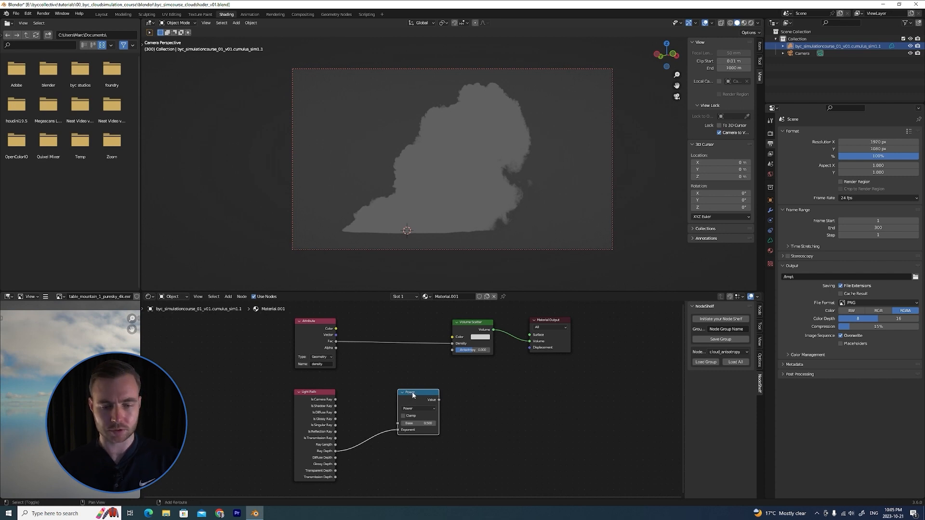
key(shift+d)
click(412, 446)
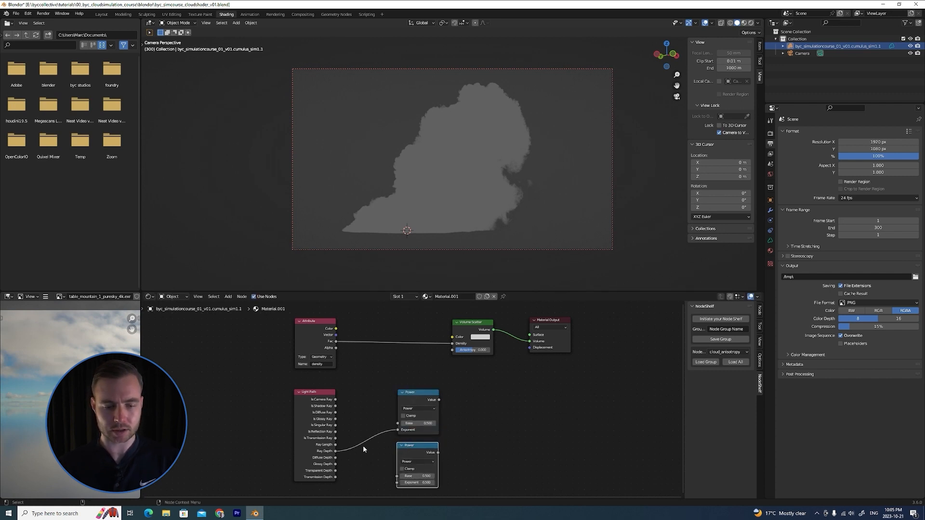
drag(336, 452, 397, 484)
Set the lower Power node's Base to 0.9 and move the node slightly away from the upper one.
scroll(449, 452, up, 1)
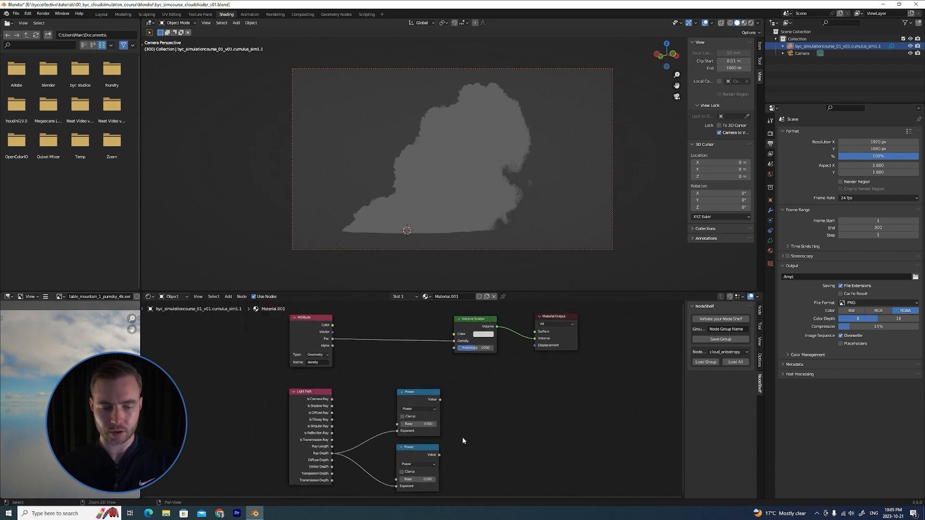
middle_drag(462, 441, 461, 383)
scroll(453, 397, up, 1)
click(427, 436)
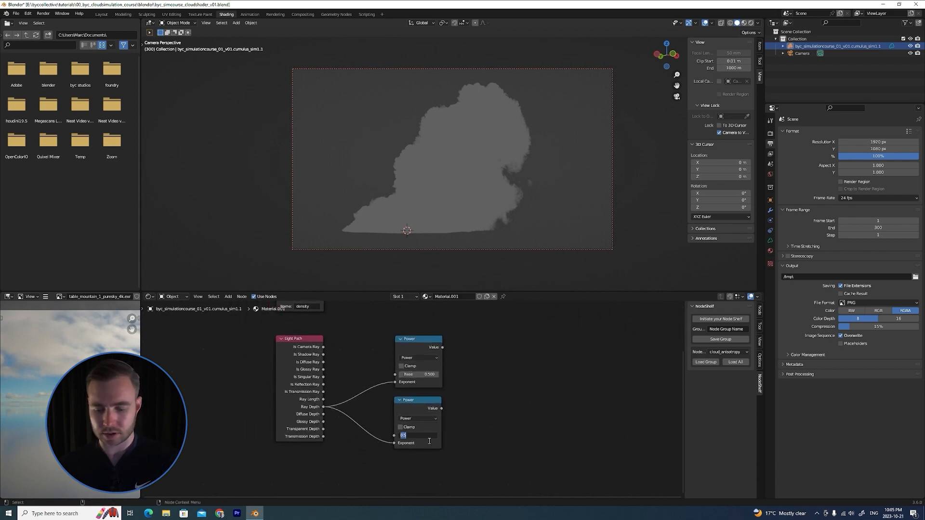
key(BackSpace)
text(900)
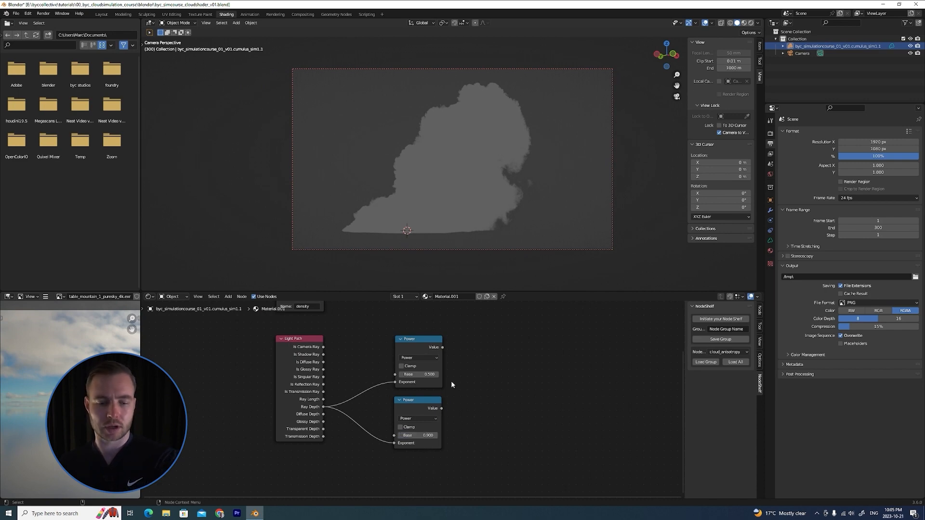
click(420, 375)
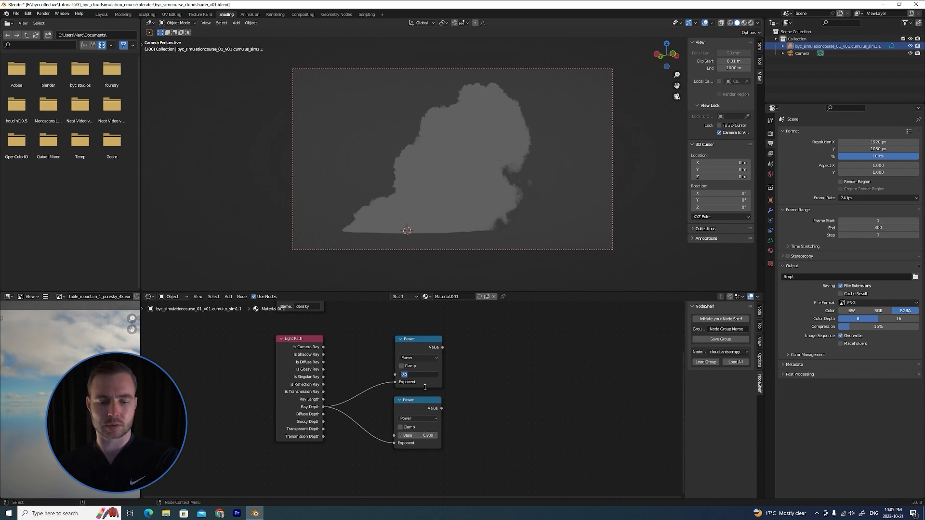
key(Return)
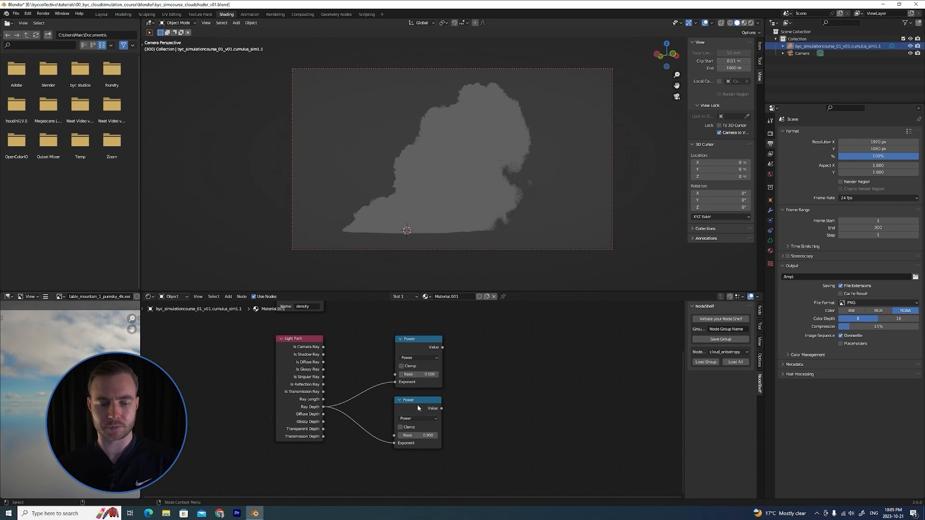
drag(417, 405, 424, 410)
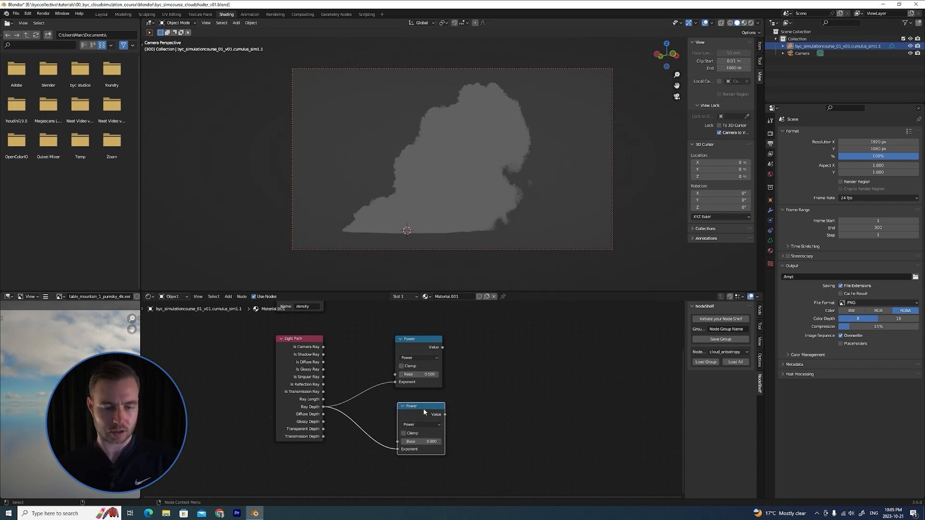
Insert a copy of the upper Power node between Ray Depth and the lower Power node, set to Add with a value of 1.
drag(418, 343, 416, 345)
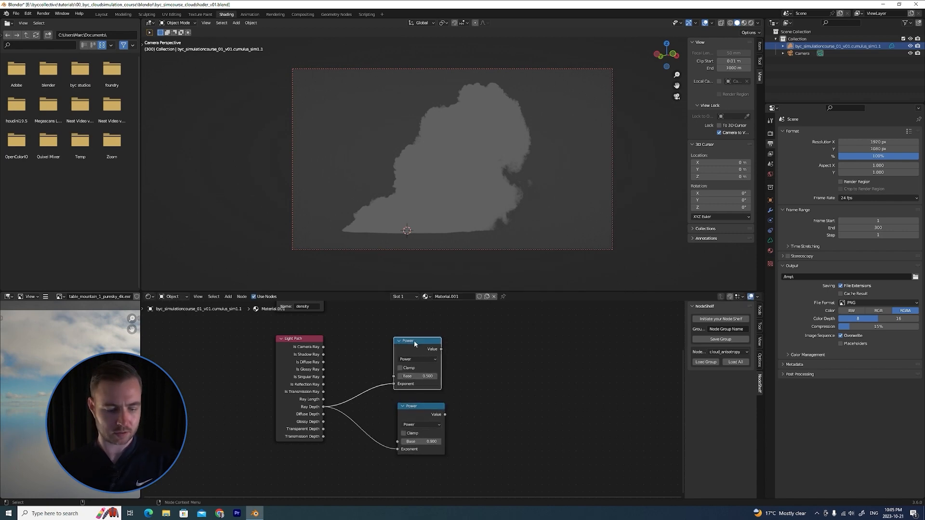
key(shift+d)
click(371, 411)
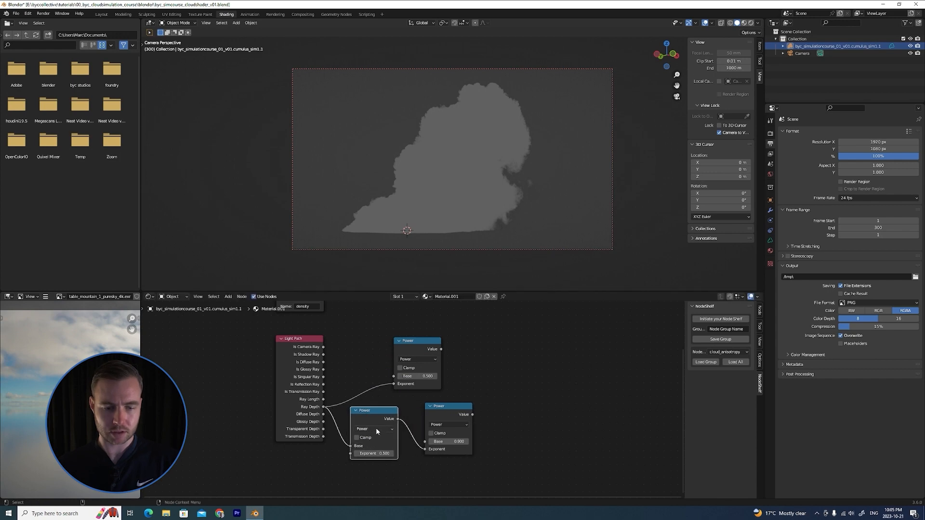
click(377, 429)
click(374, 344)
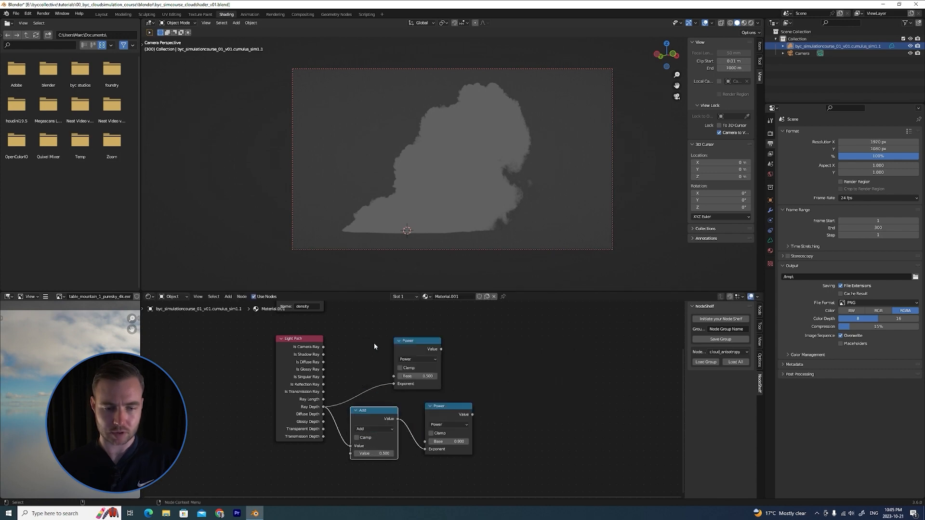
click(380, 454)
text(1)
key(Return)
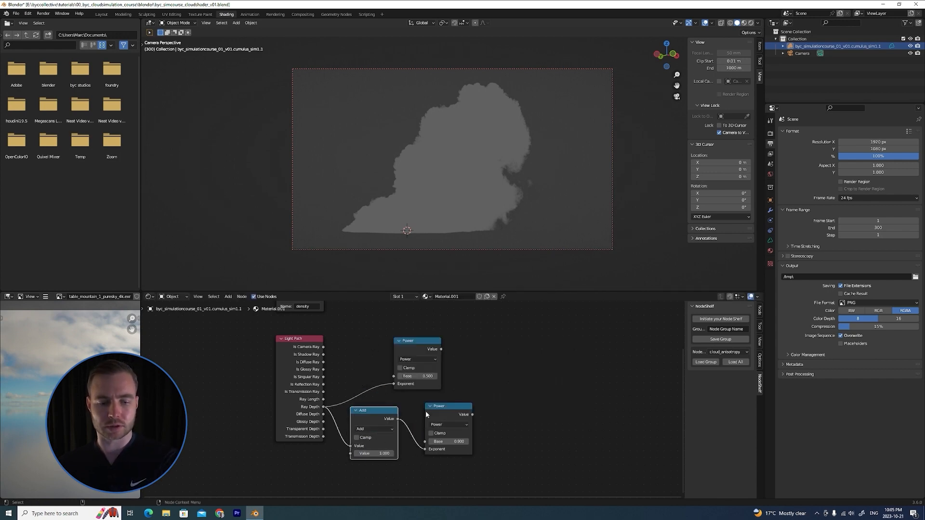
Space out the Add, lower Power, Volume Scatter and Material Output nodes and connect the lower Power node's Value to the Anisotropy input.
drag(372, 415, 379, 415)
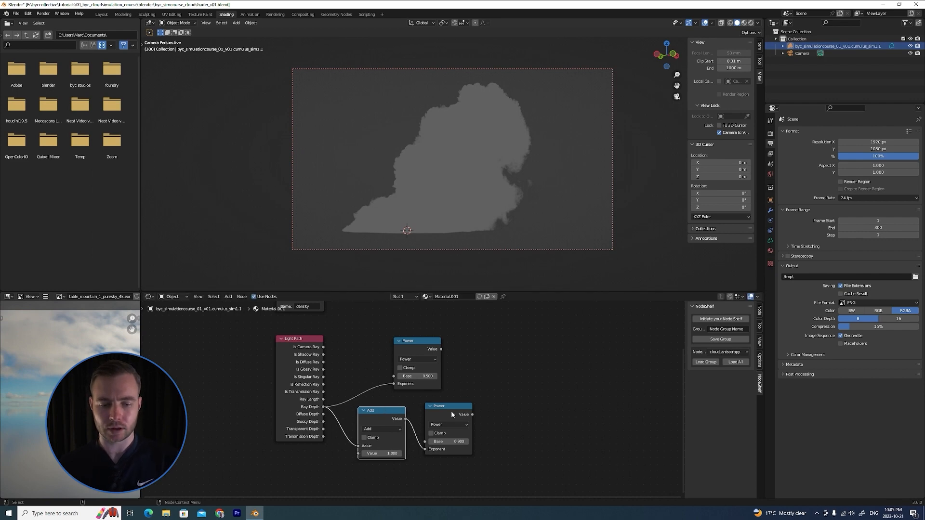
scroll(451, 414, down, 2)
drag(434, 427, 427, 434)
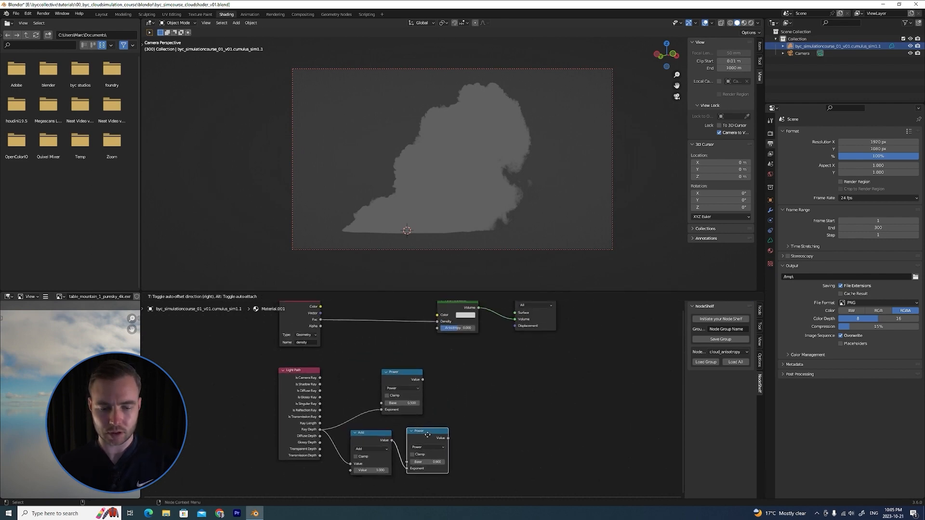
click(427, 434)
scroll(446, 395, down, 1)
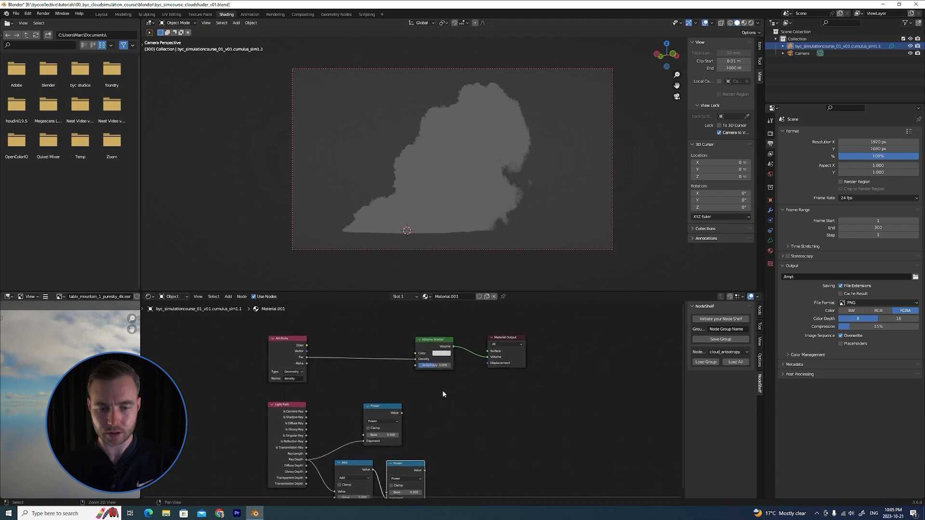
drag(418, 326, 499, 335)
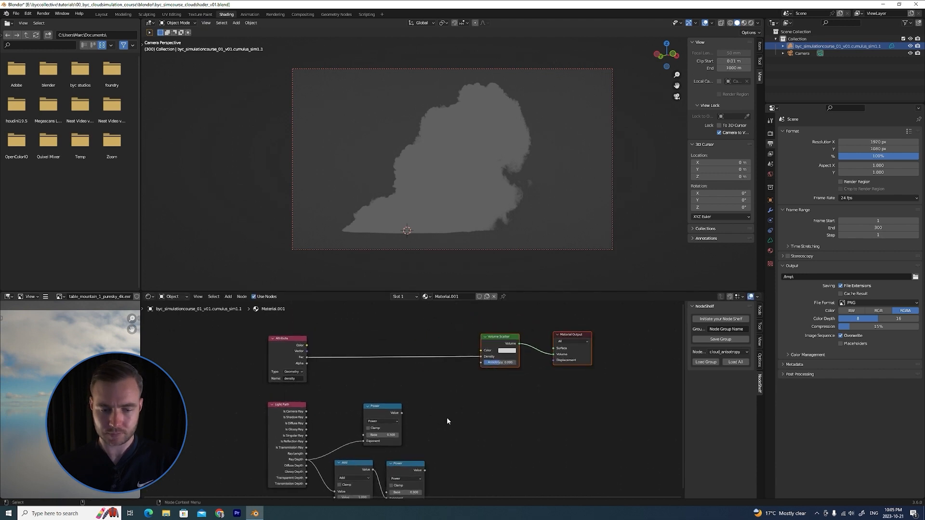
drag(424, 471, 482, 367)
scroll(424, 344, up, 1)
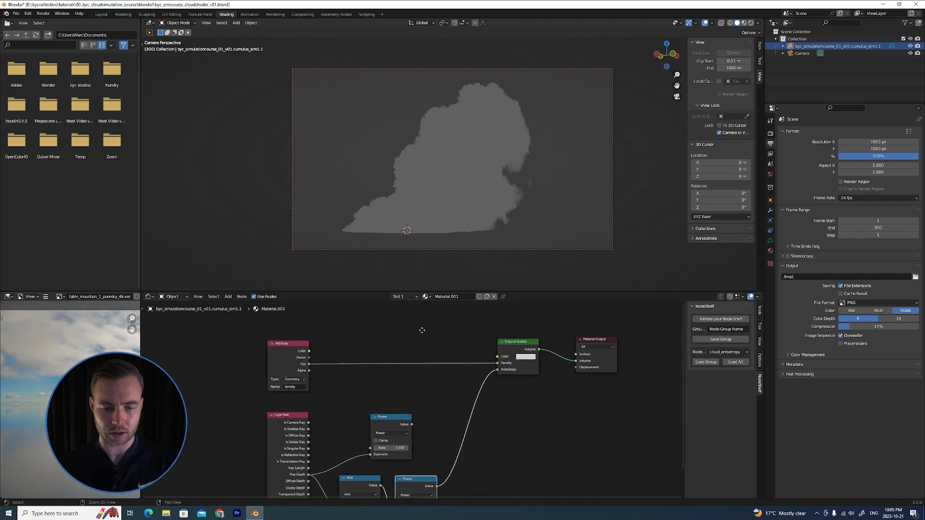
Insert a copy of the upper Power node on the Attribute-to-Density link and change its operation to Multiply.
click(386, 419)
key(shift+d)
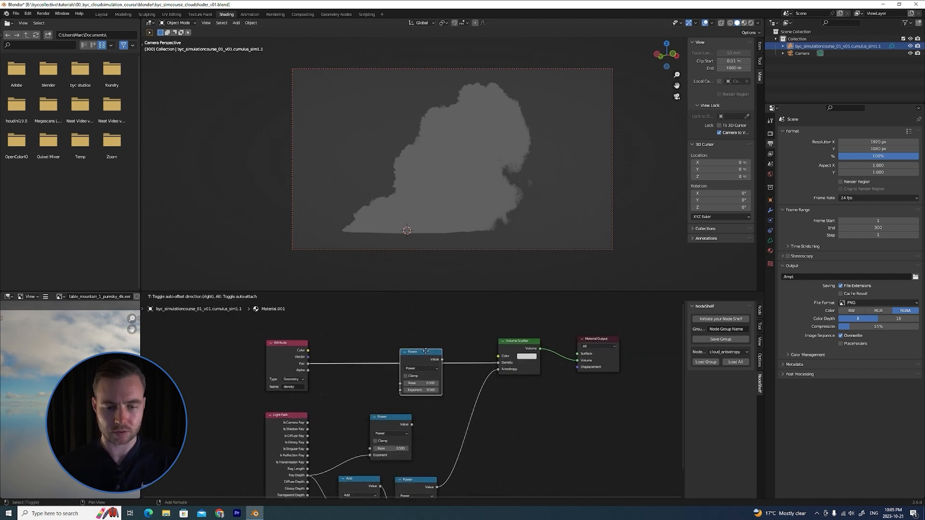
click(439, 340)
click(441, 357)
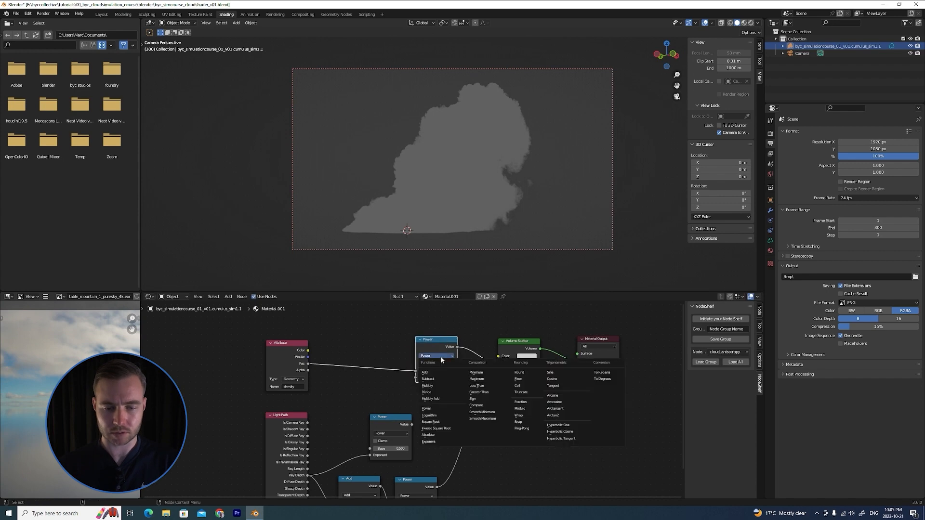
click(428, 386)
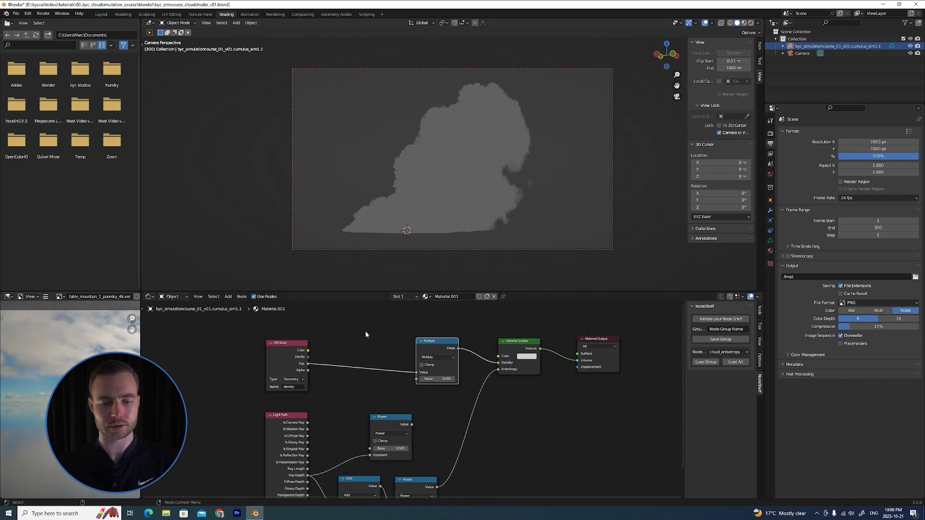
Insert a duplicate of the Multiply node between the Attribute node and the existing Multiply, with its Value set to 10.
ctrl+middle_drag(367, 330, 450, 368)
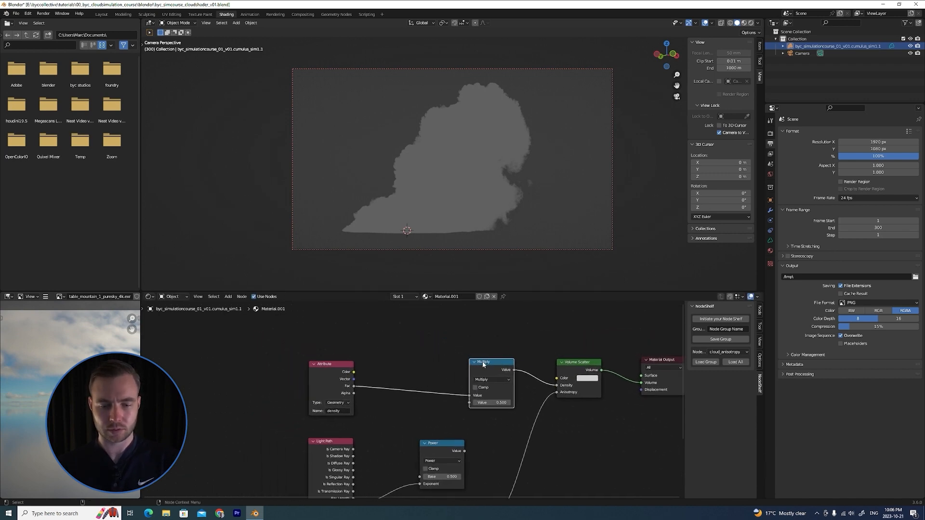
key(shift+d)
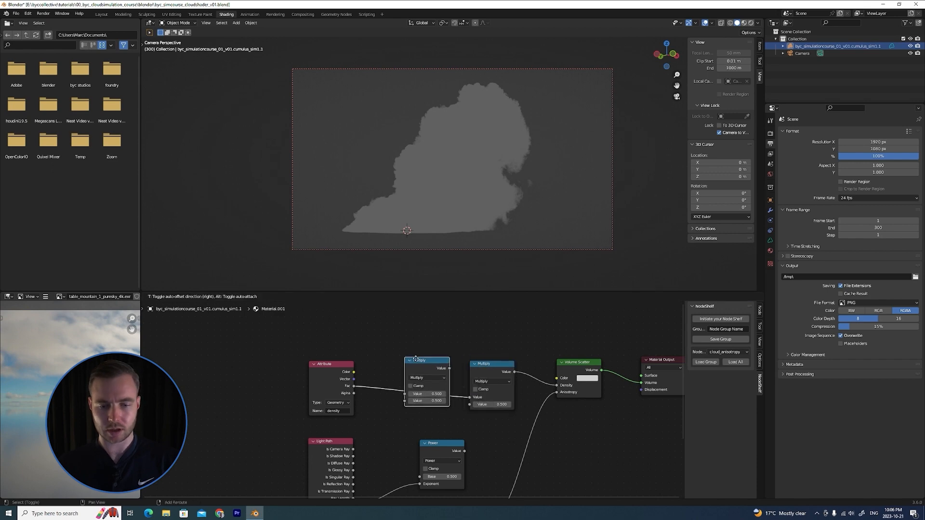
click(420, 366)
drag(421, 367, 418, 366)
click(417, 405)
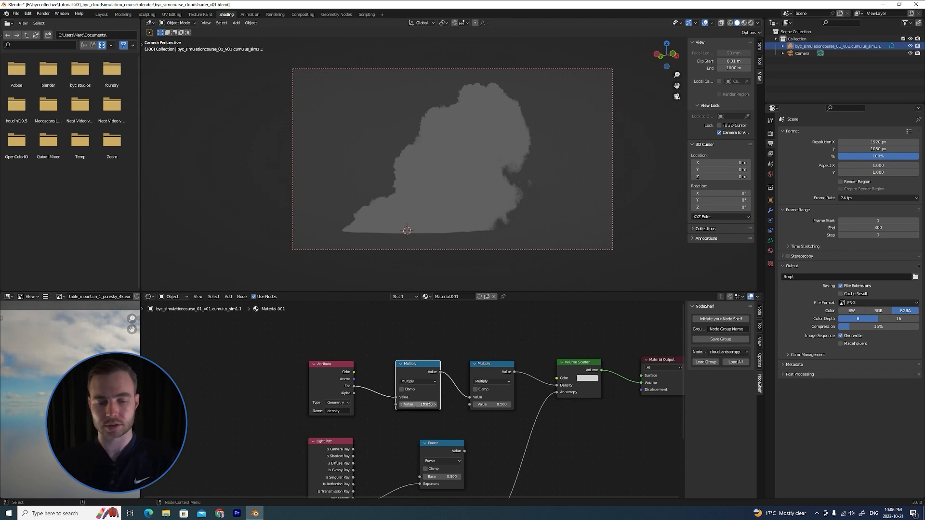
Connect the upper Power node's Value output to the second Multiply's lower Value input and move the Power node under the first Multiply.
scroll(446, 412, down, 1)
middle_drag(446, 412, 452, 385)
scroll(447, 387, up, 1)
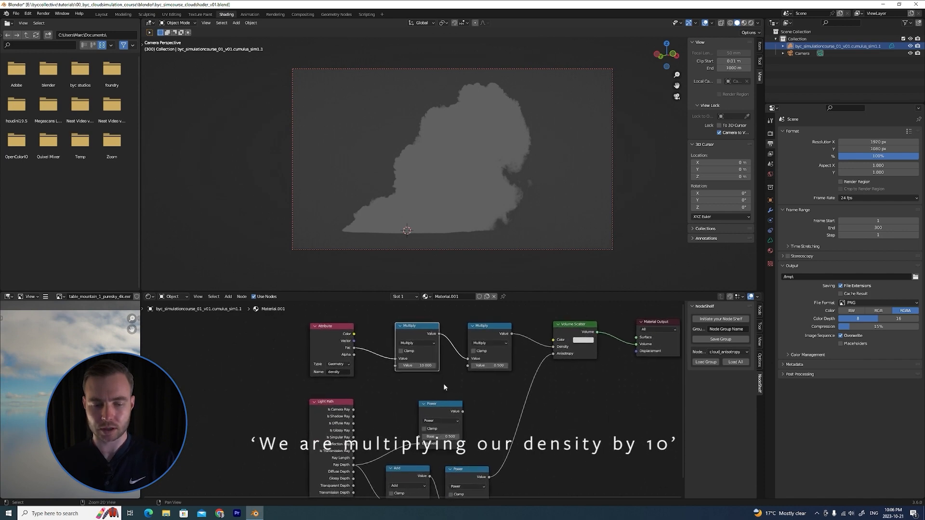
drag(463, 411, 467, 366)
drag(441, 403, 413, 400)
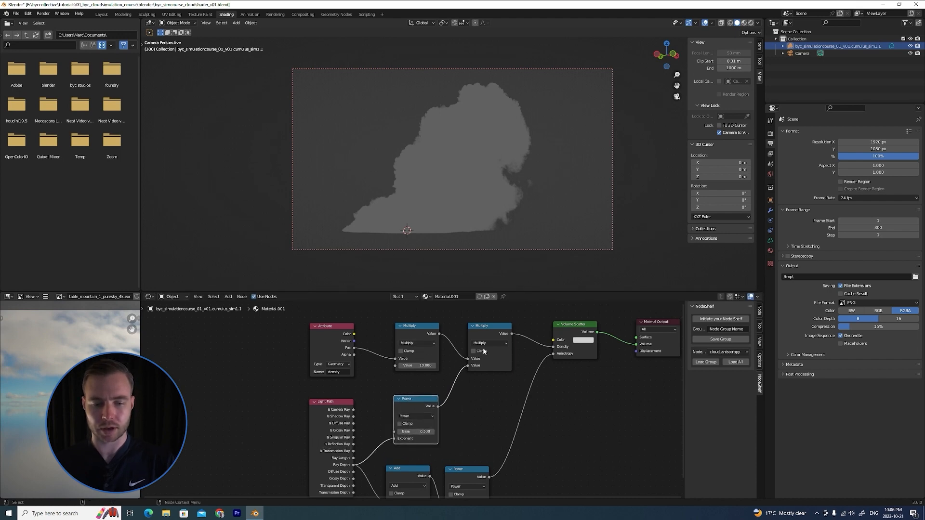
Select the lower Power node and save the Blender file.
middle_drag(497, 375, 462, 370)
scroll(461, 371, down, 2)
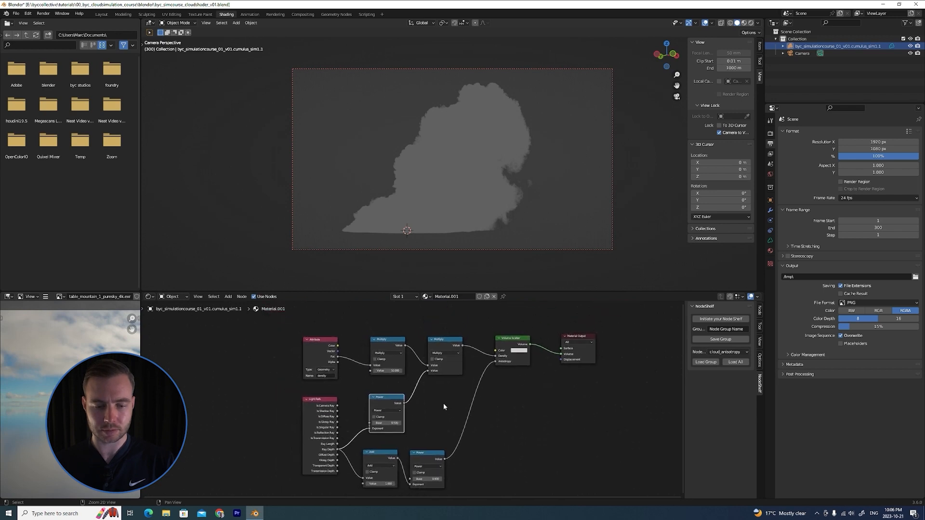
middle_drag(444, 403, 426, 395)
click(423, 454)
key(ctrl+s)
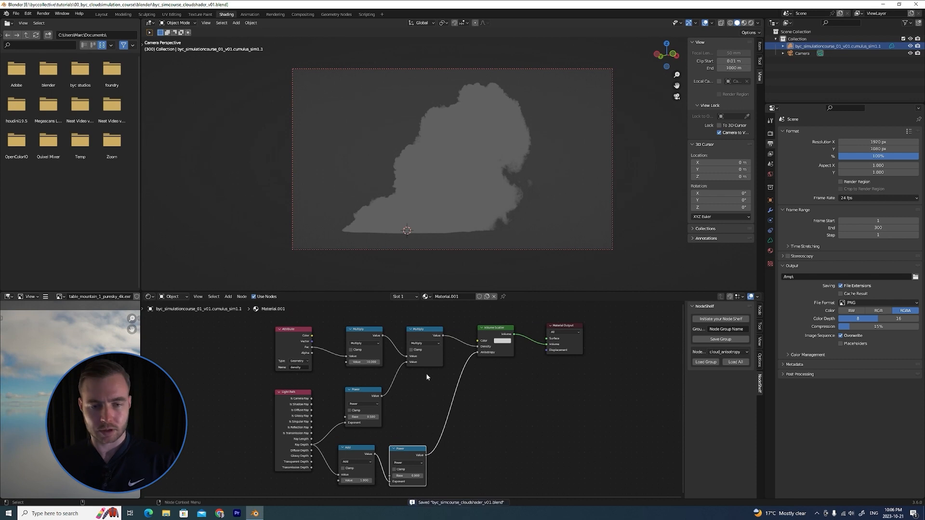
Switch the 3D viewport to Rendered shading.
key(z)
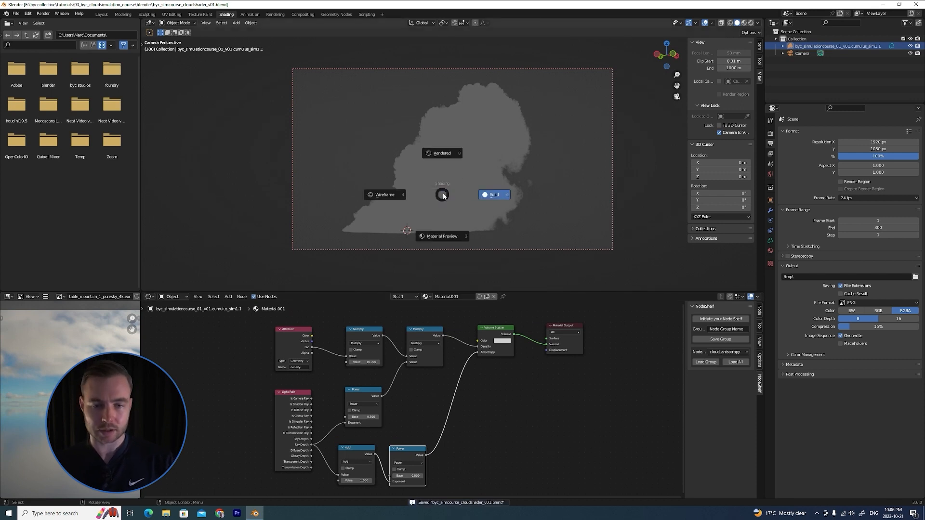
click(442, 153)
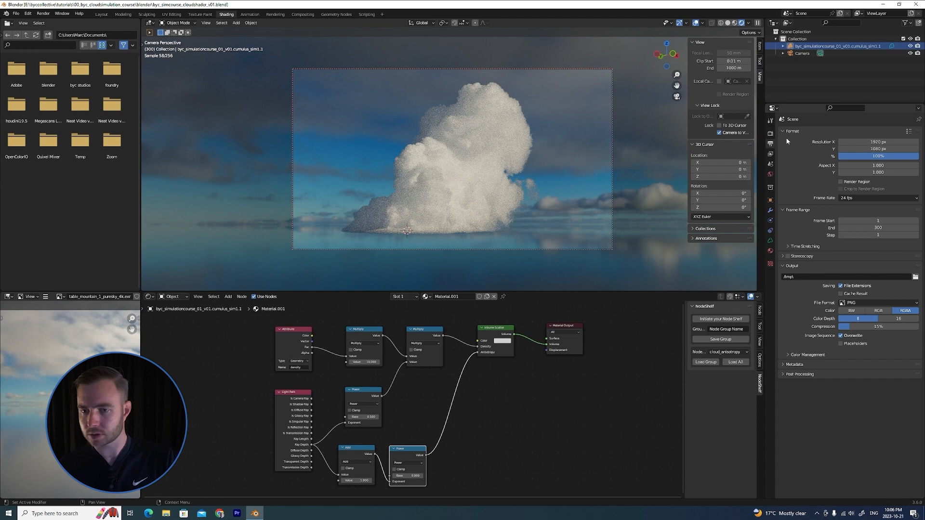
Set the Cycles volume step rate to 3 for both the viewport and the render.
click(770, 133)
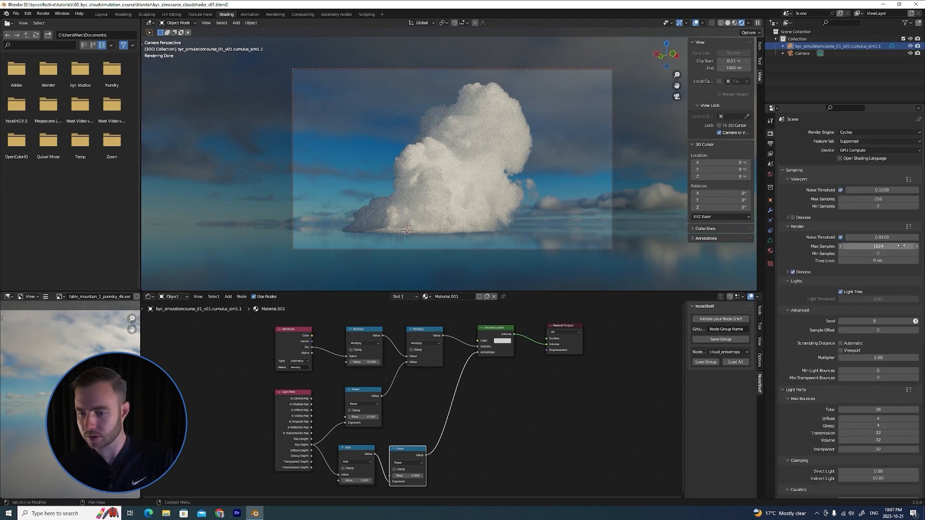
scroll(901, 247, down, 5)
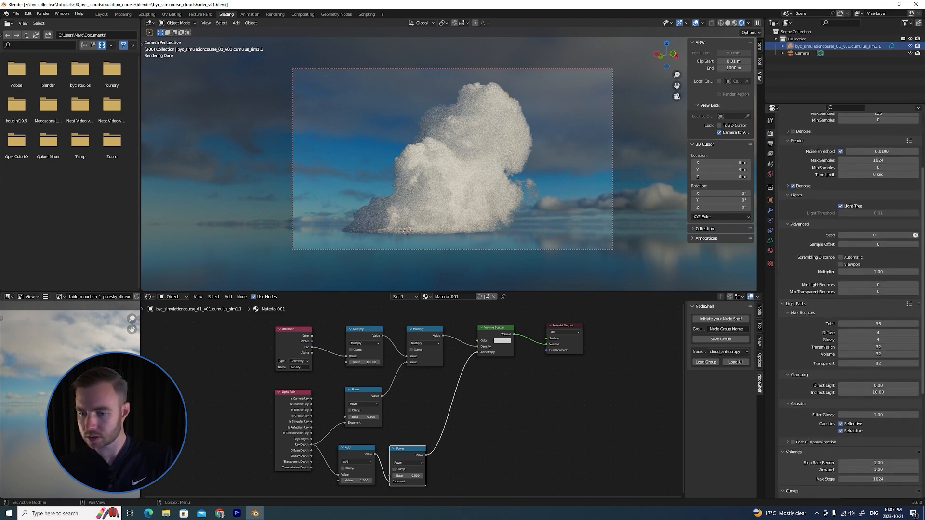
scroll(813, 347, down, 6)
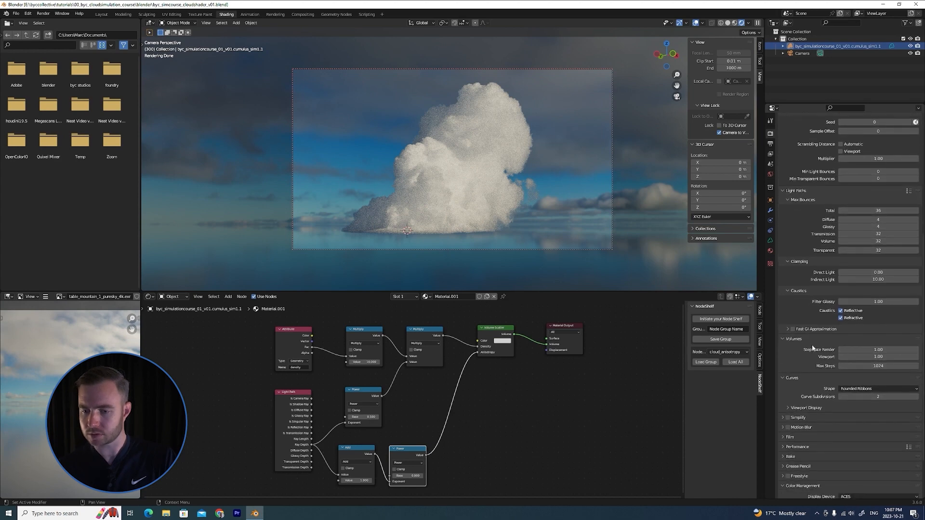
click(874, 360)
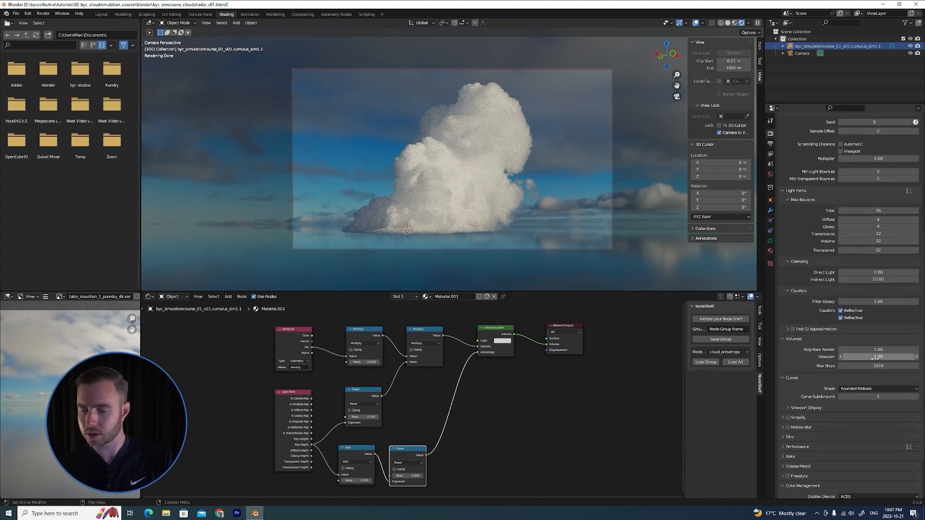
text(3)
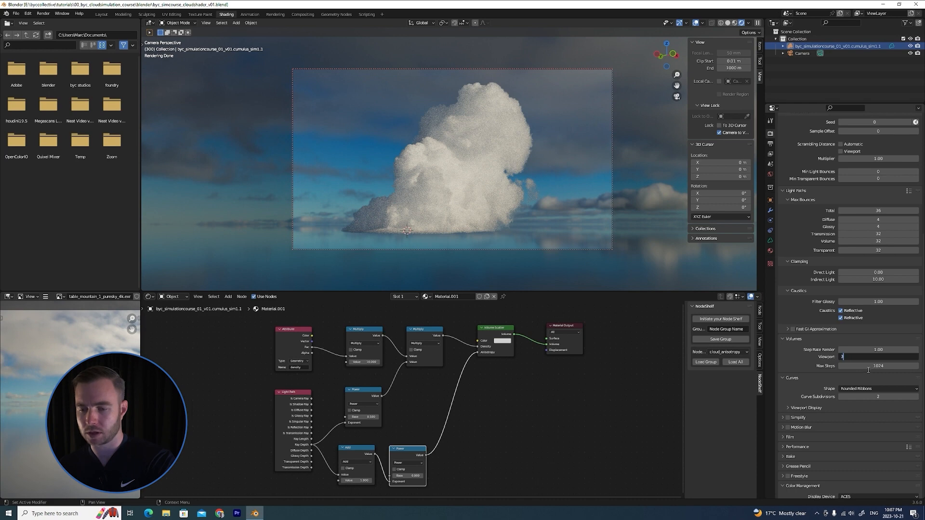
key(Return)
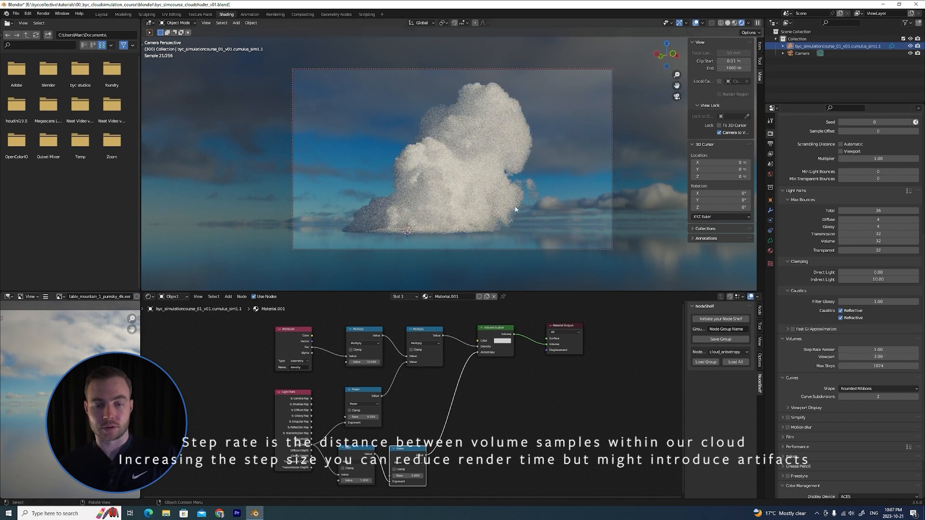
double_click(874, 350)
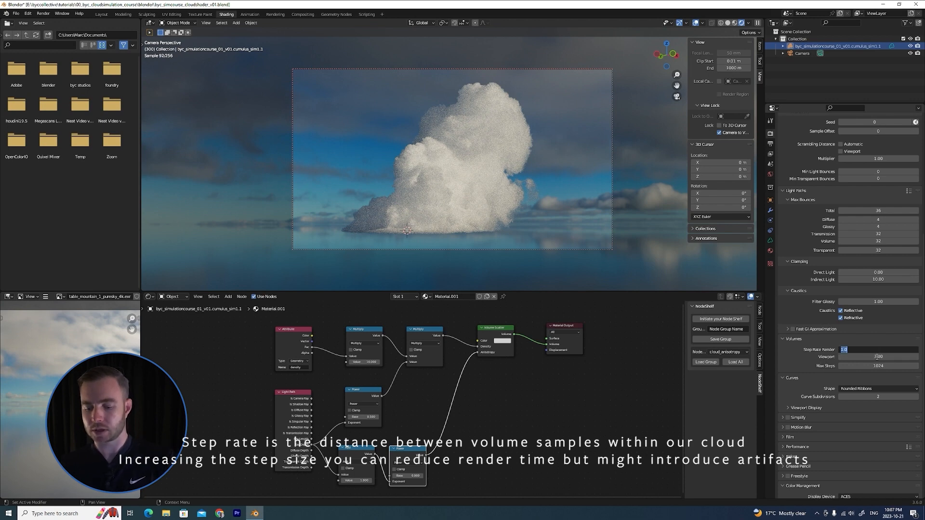
text(3)
key(Return)
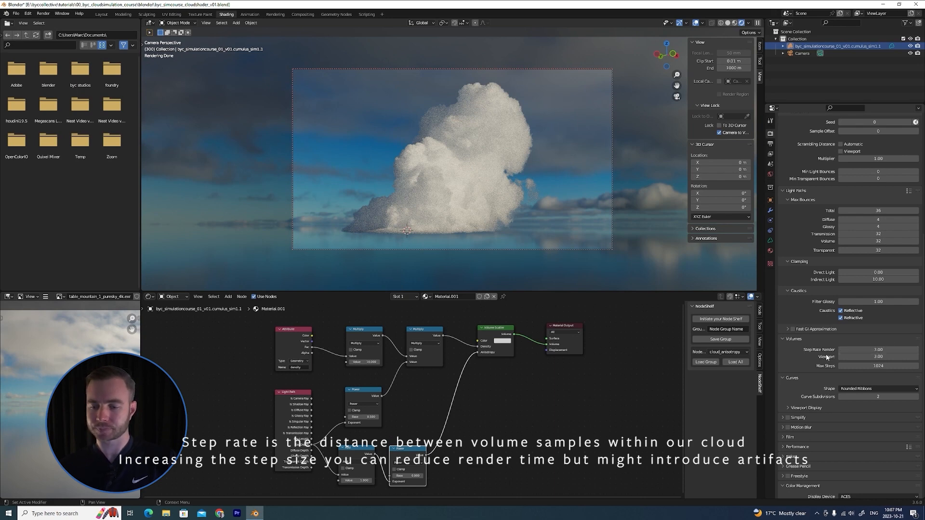
scroll(888, 351, down, 3)
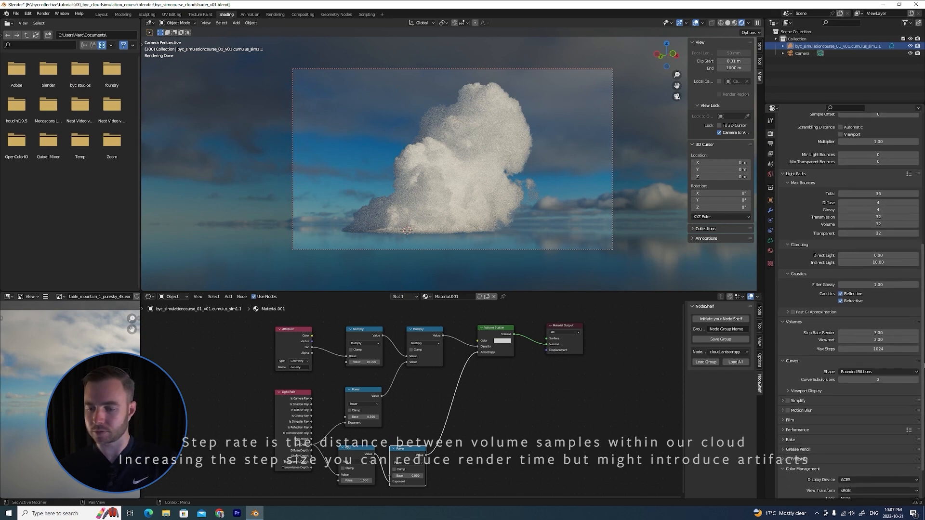
scroll(915, 286, up, 9)
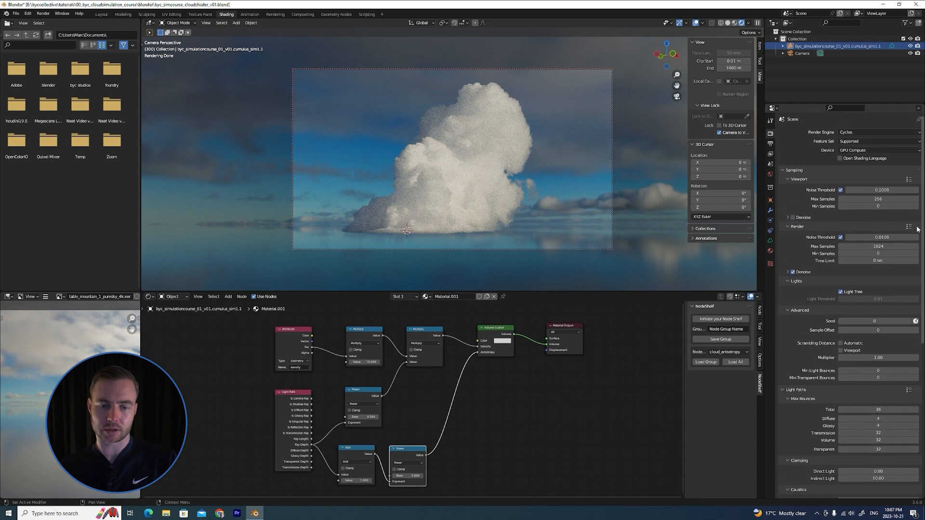
scroll(915, 287, up, 1)
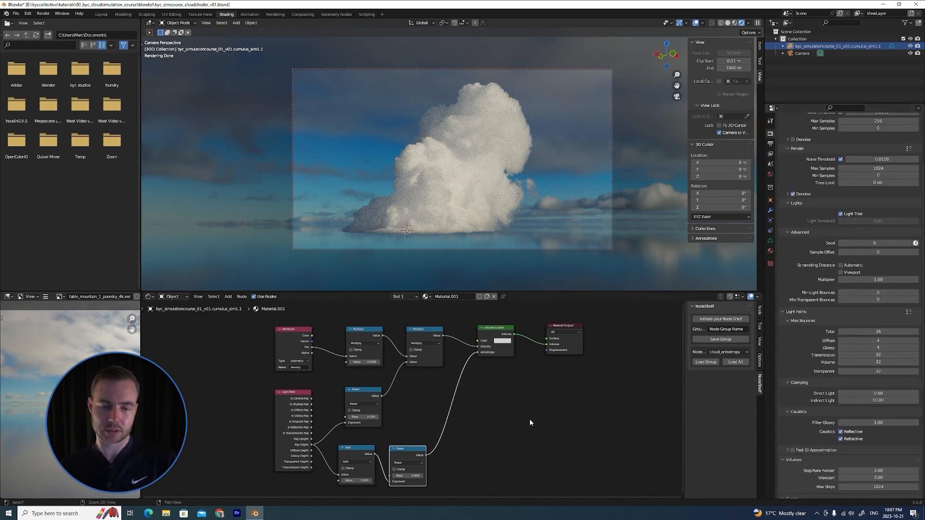
Duplicate the Volume Scatter node above the original and wire it from the Attribute's Fac output to the Material Output's Volume input.
scroll(530, 422, down, 2)
shift+scroll(511, 419, up, 3)
scroll(492, 409, up, 2)
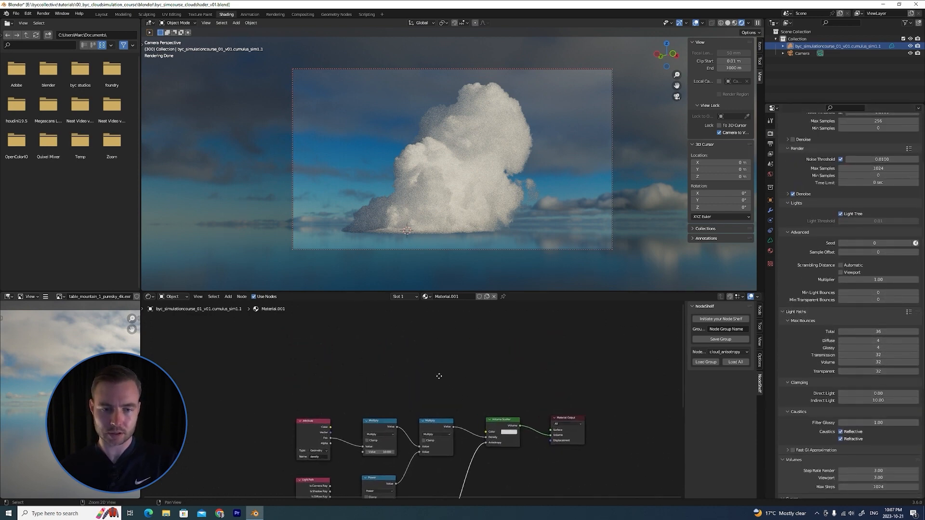
scroll(449, 369, down, 1)
shift+scroll(446, 374, down, 2)
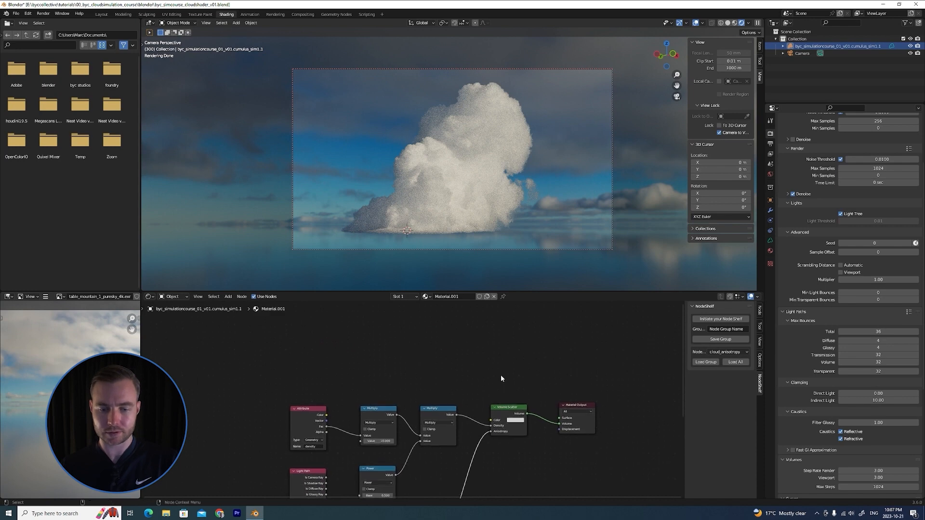
key(shift+d)
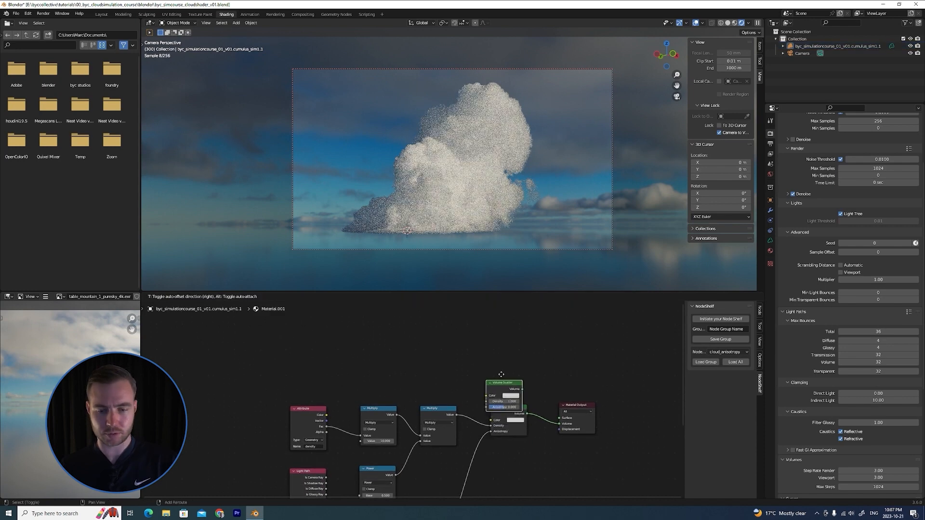
click(496, 362)
drag(314, 408, 484, 377)
mouse_move(572, 357)
alt+middle_down()
mouse_move(562, 360)
mouse_move(573, 344)
alt+middle_up()
alt+right_drag(567, 350, 532, 338)
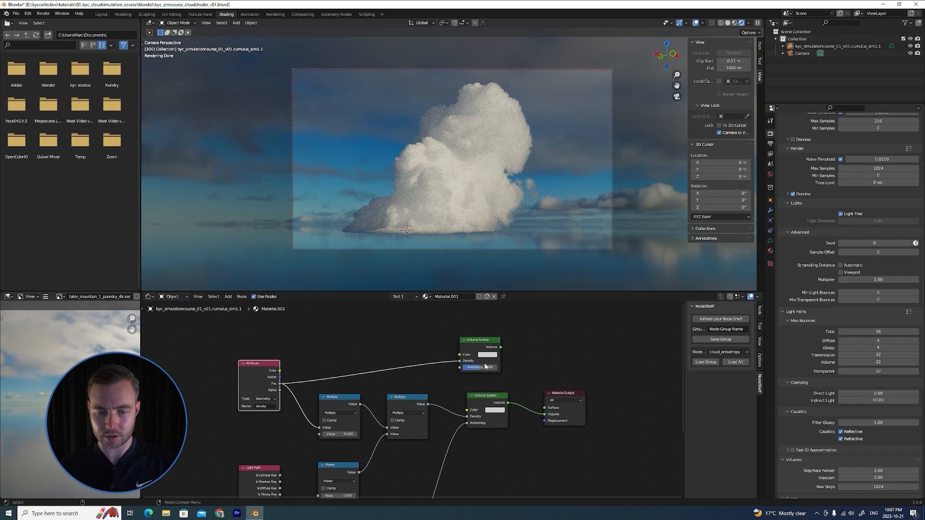
drag(482, 340, 514, 353)
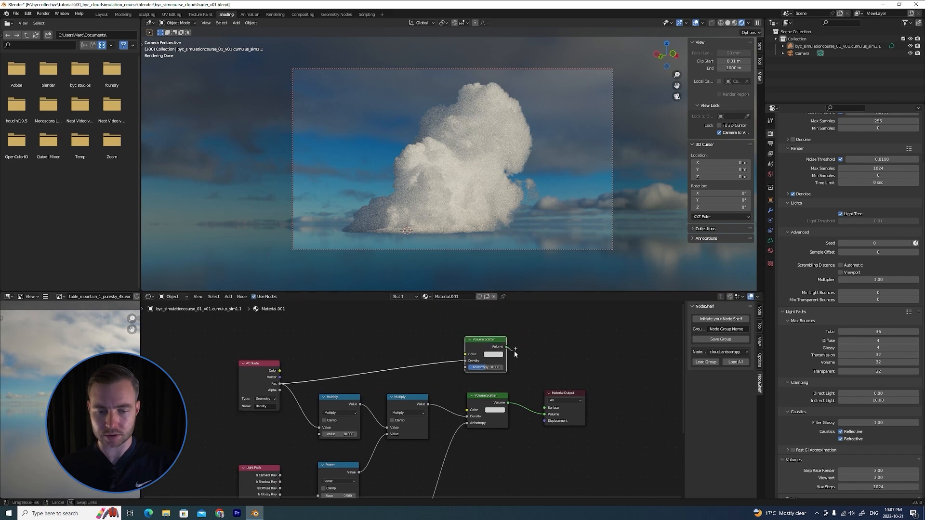
drag(543, 396, 543, 415)
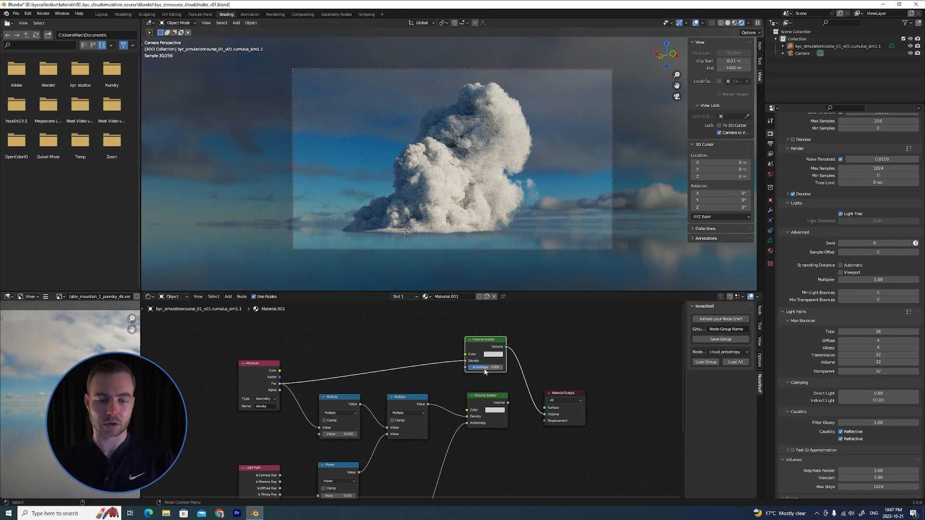
Set the duplicate Volume Scatter's Anisotropy to 0.8, then reconnect the original Volume Scatter to the Material Output's Volume input.
click(496, 368)
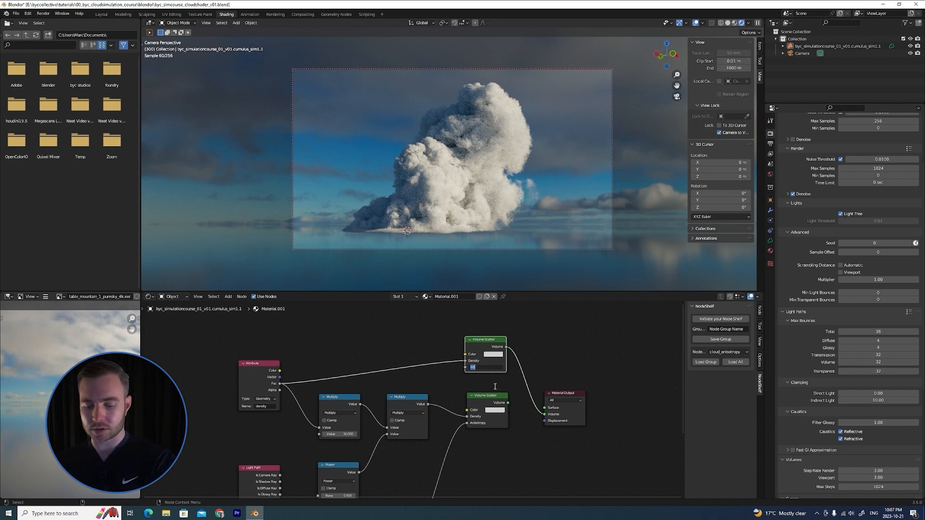
text(0.8)
key(Return)
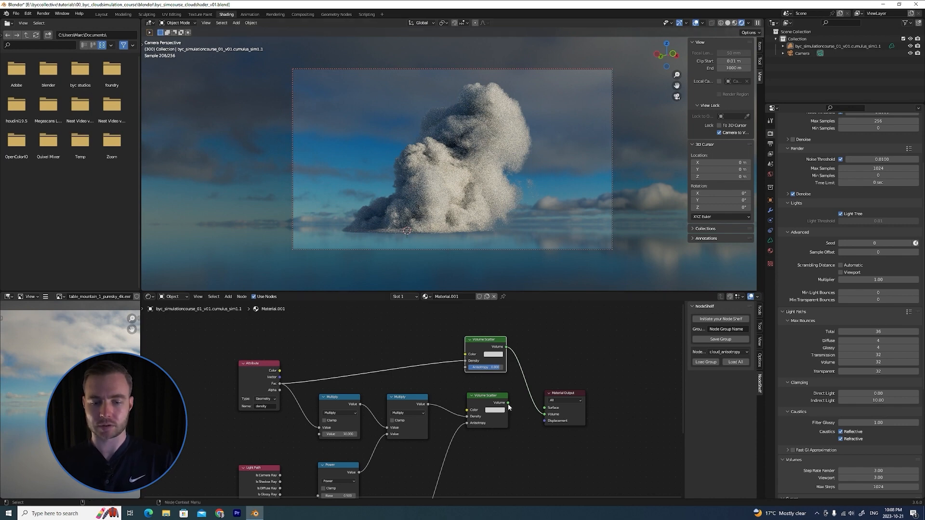
drag(507, 404, 544, 414)
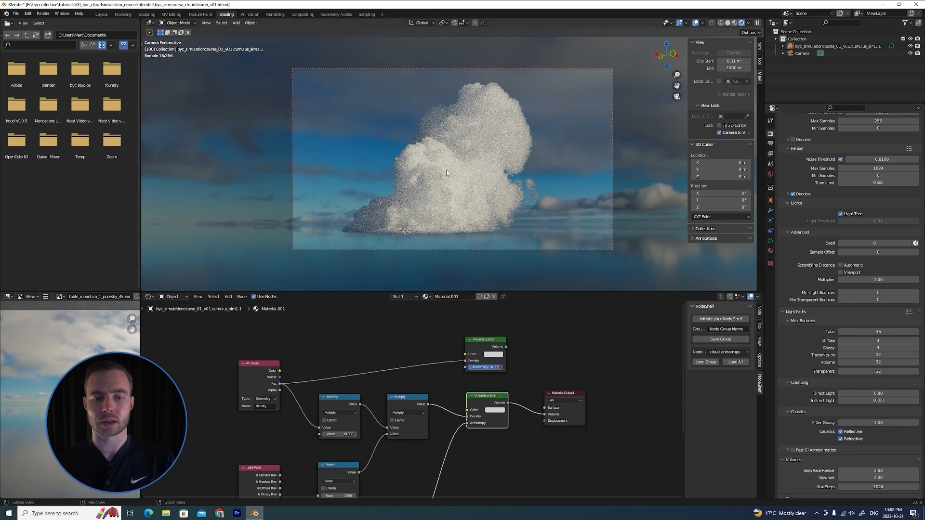
Reframe the camera slightly closer to the cloud and shift the Attribute node a little lower in the node tree.
mouse_move(446, 172)
middle_down()
mouse_move(458, 166)
mouse_move(450, 178)
middle_up()
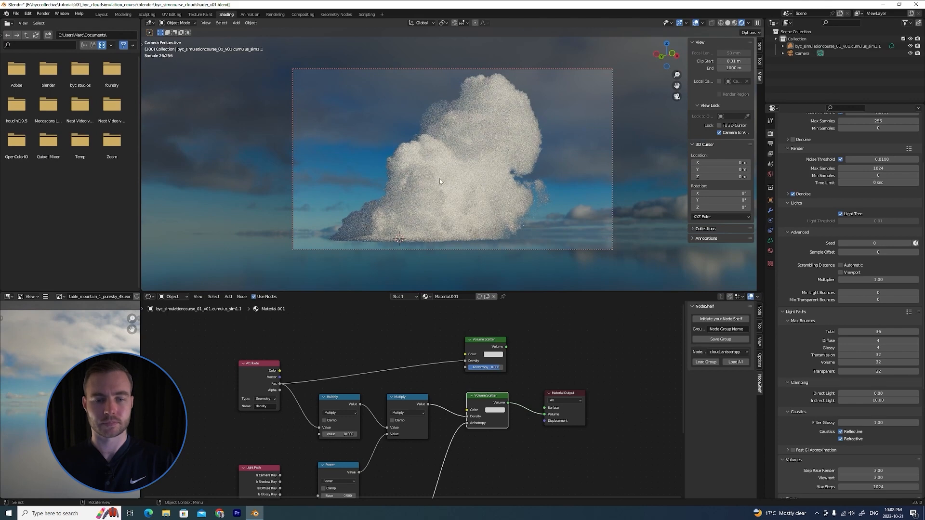
scroll(463, 456, down, 4)
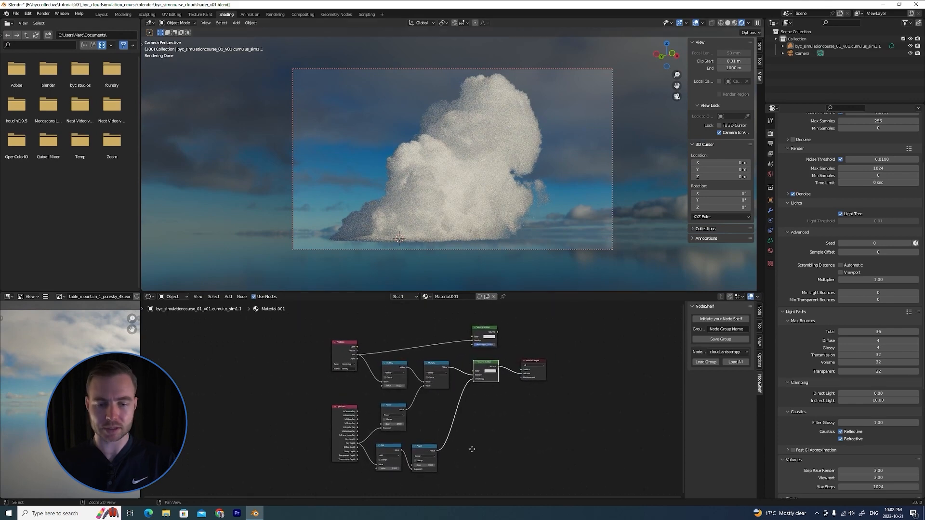
scroll(385, 337, up, 2)
scroll(383, 326, up, 1)
alt+right_drag(383, 332, 377, 344)
click(340, 358)
drag(340, 358, 339, 367)
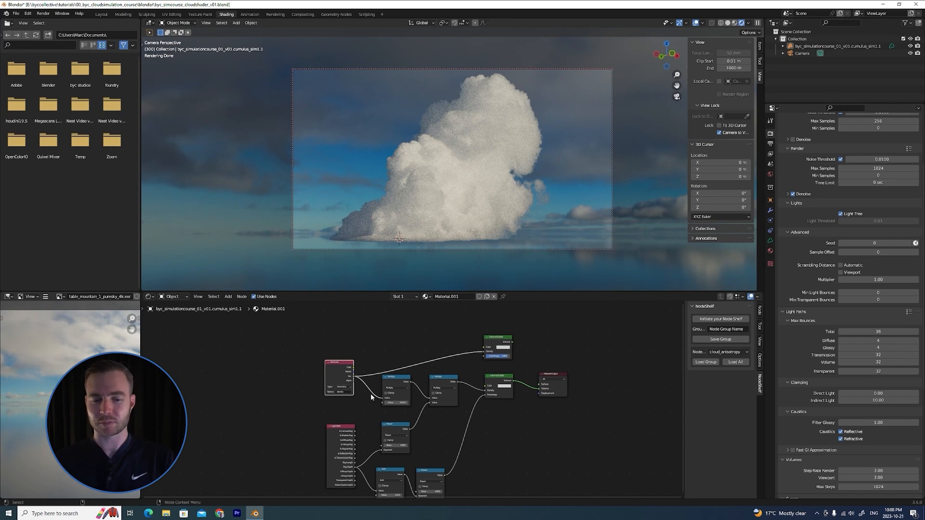
middle_drag(375, 347, 385, 341)
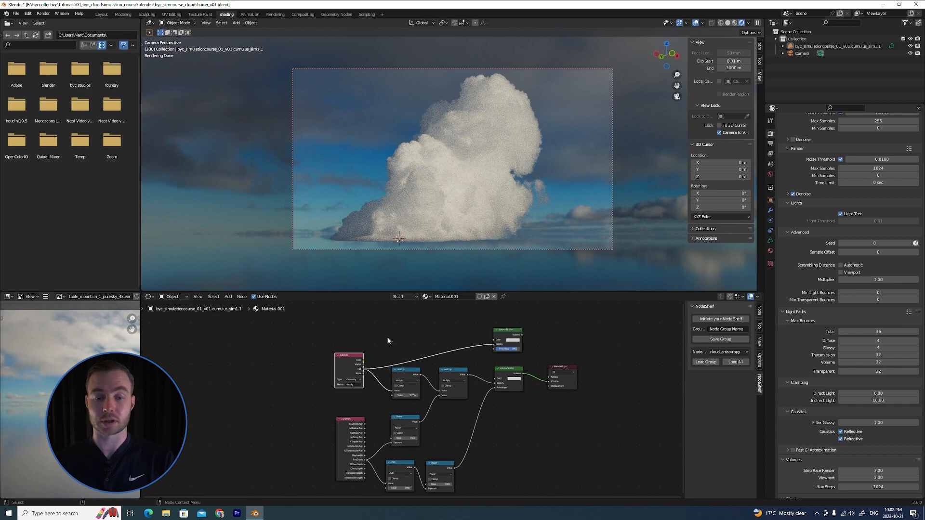
middle_drag(396, 340, 396, 326)
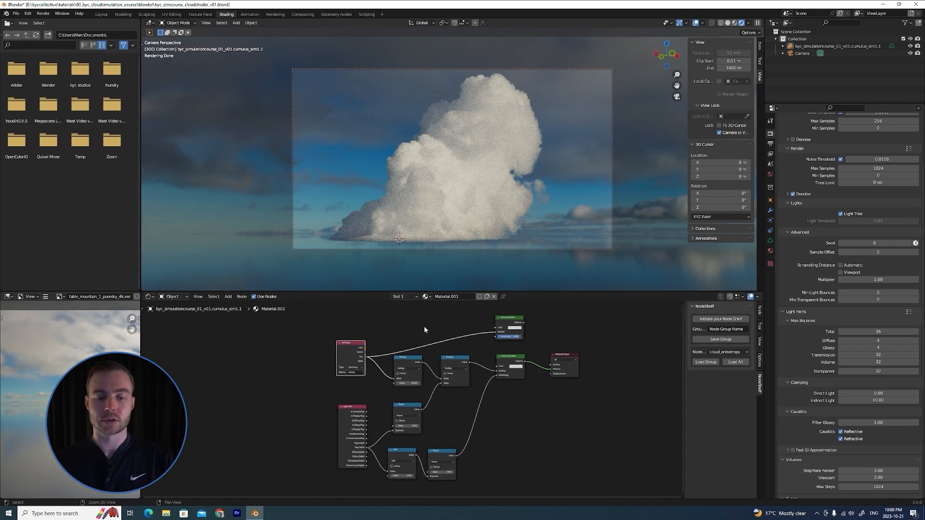
Delete the duplicate Volume Scatter node above the original one.
scroll(424, 325, down, 3)
click(475, 345)
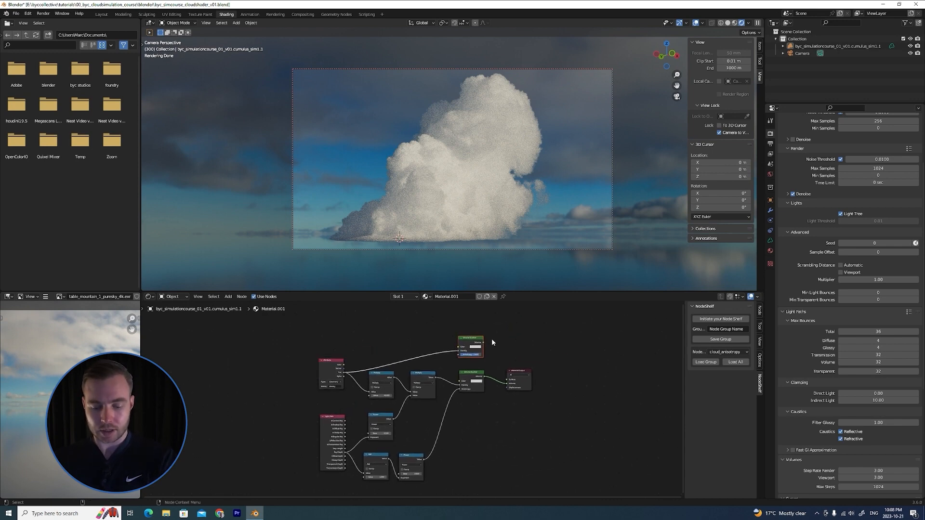
key(x)
Move the Attribute node level with the first Multiply node.
scroll(406, 335, up, 1)
scroll(418, 338, up, 1)
middle_drag(427, 326, 456, 359)
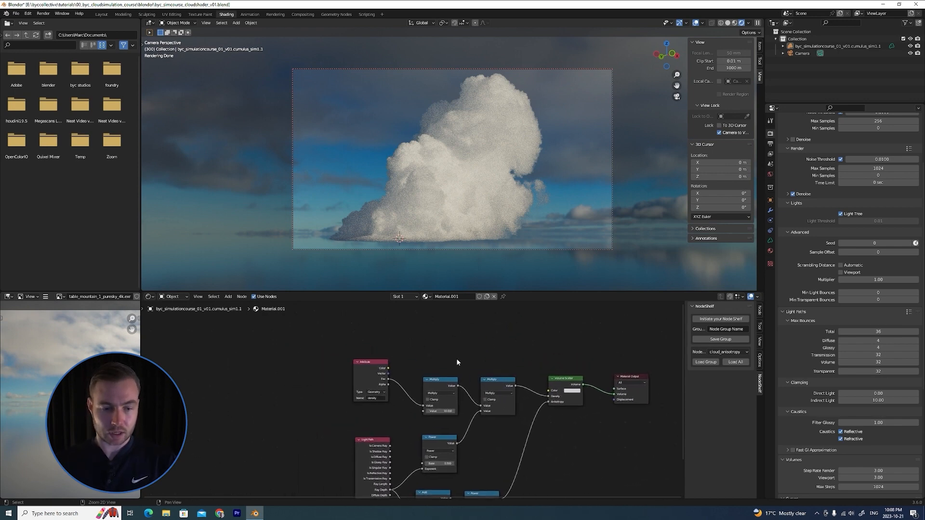
drag(379, 370, 382, 384)
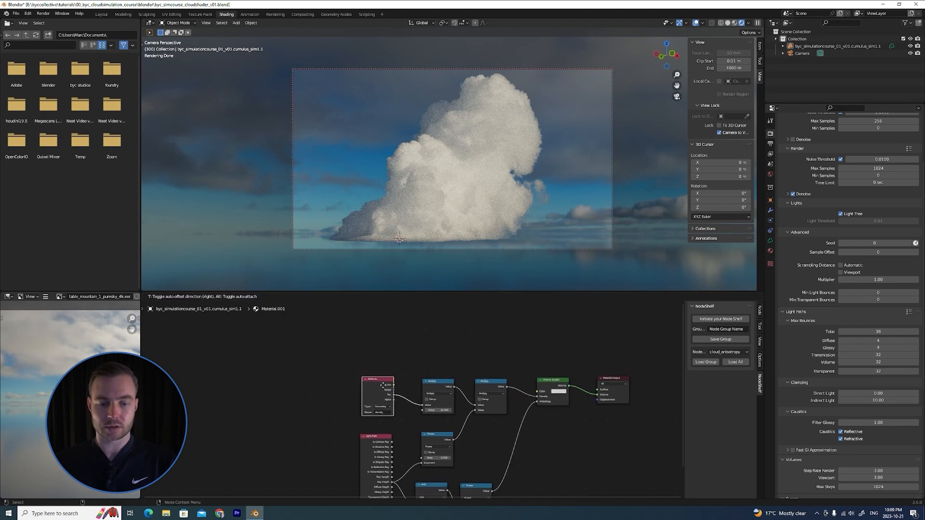
scroll(410, 356, down, 1)
scroll(409, 347, down, 2)
scroll(424, 337, up, 1)
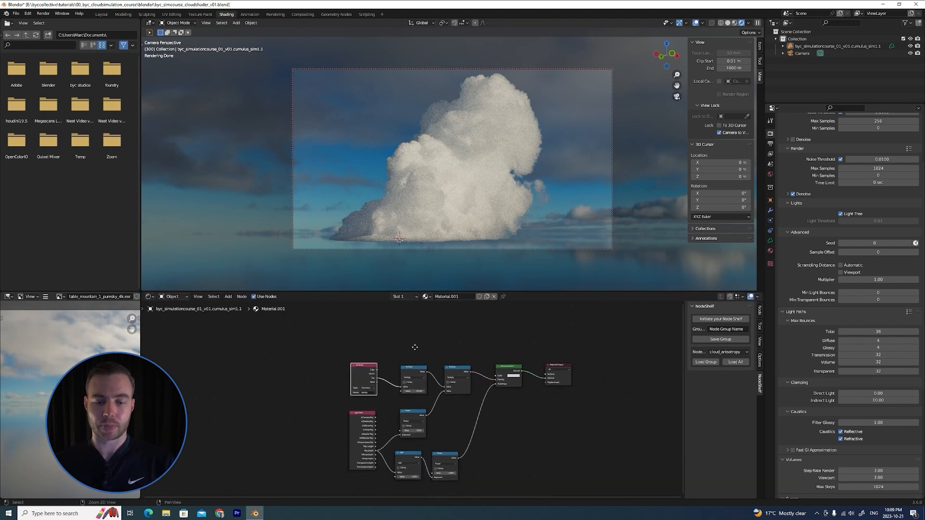
scroll(424, 330, up, 1)
Combine all nodes except the Material Output into a node group, exit the group and place it beside the Material Output.
drag(535, 338, 308, 495)
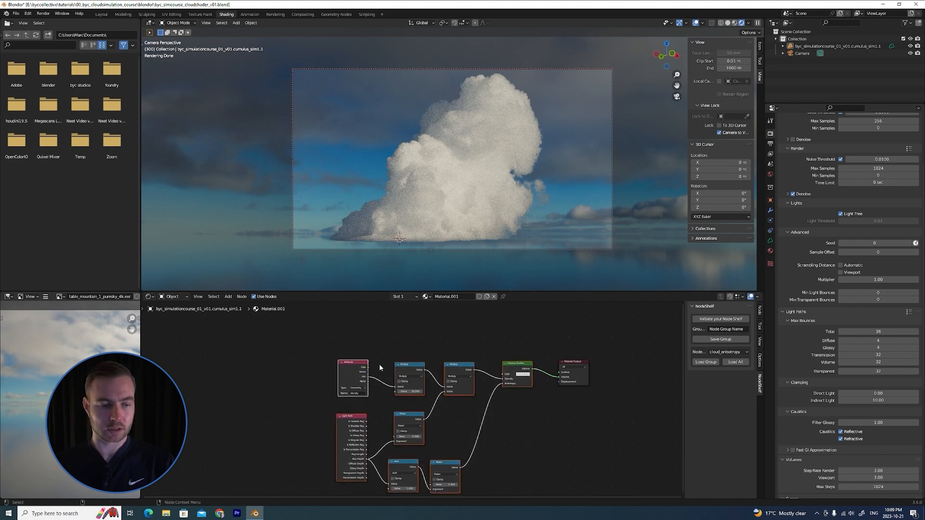
right_click(358, 363)
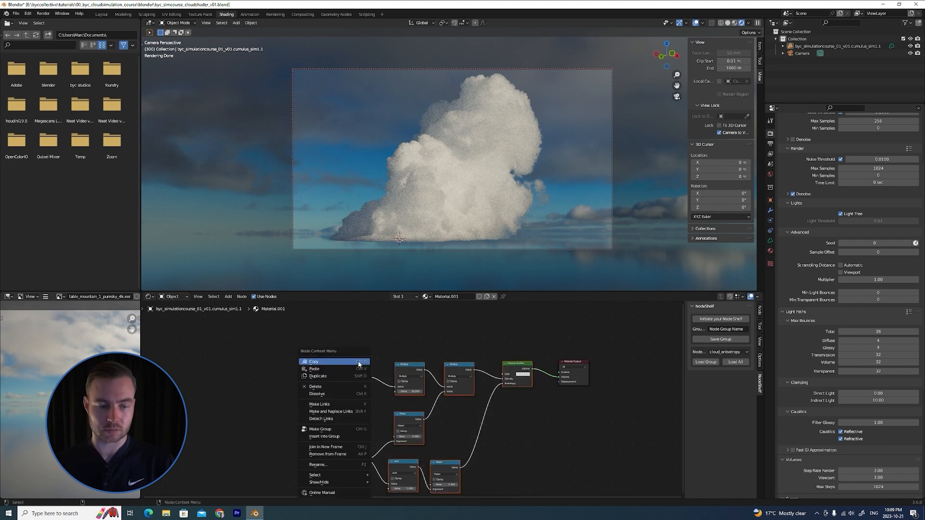
click(355, 432)
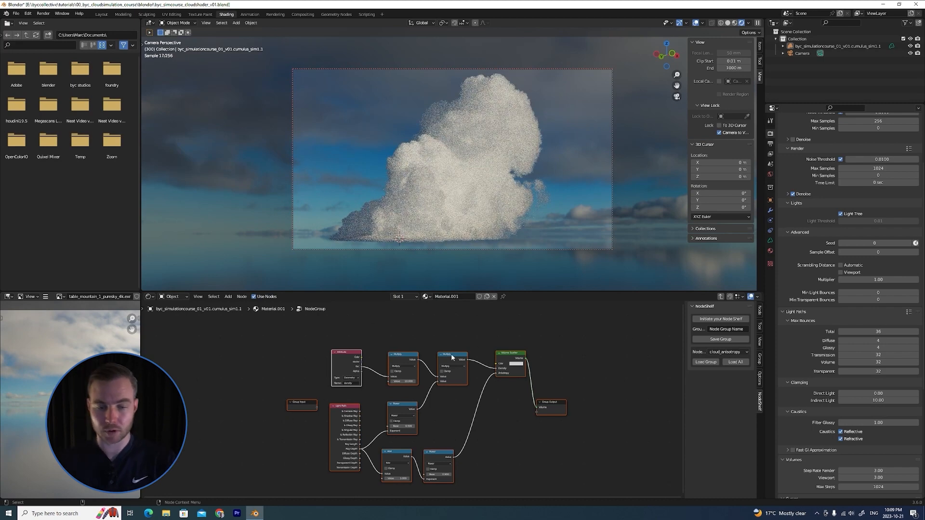
click(721, 297)
drag(437, 416, 485, 366)
scroll(531, 337, up, 1)
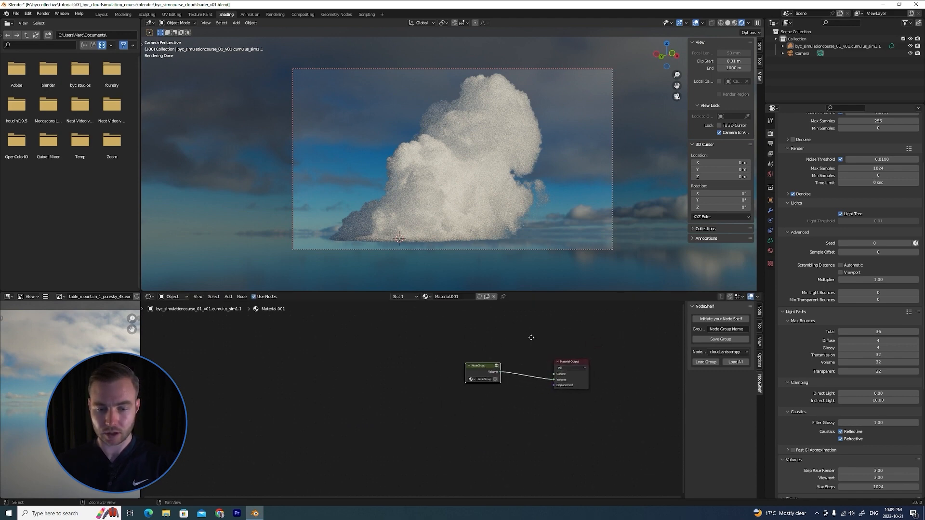
Move the Material Output node slightly closer to the node group.
scroll(531, 338, up, 3)
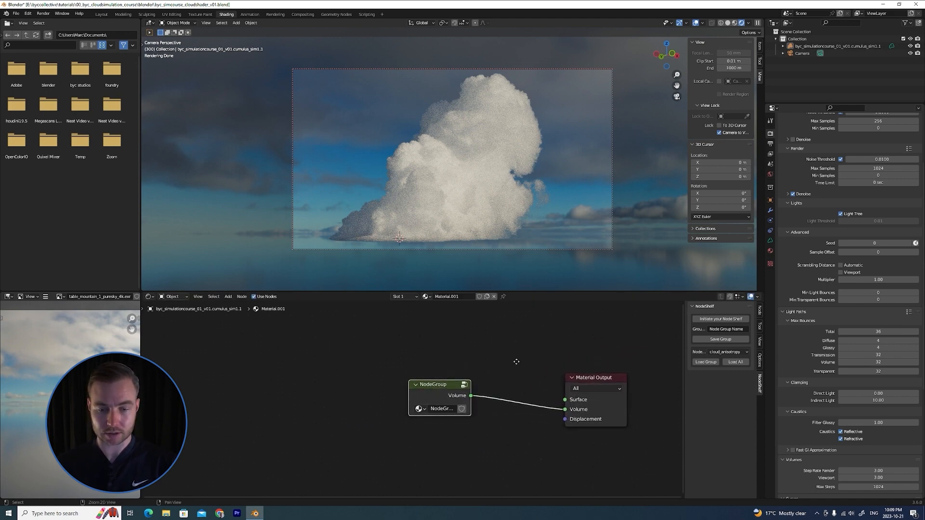
middle_drag(516, 361, 486, 356)
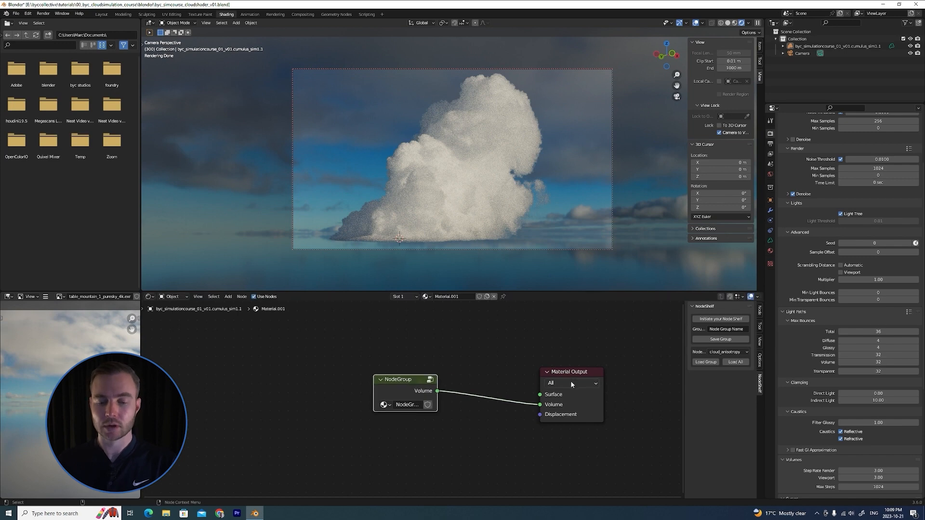
drag(565, 372, 548, 362)
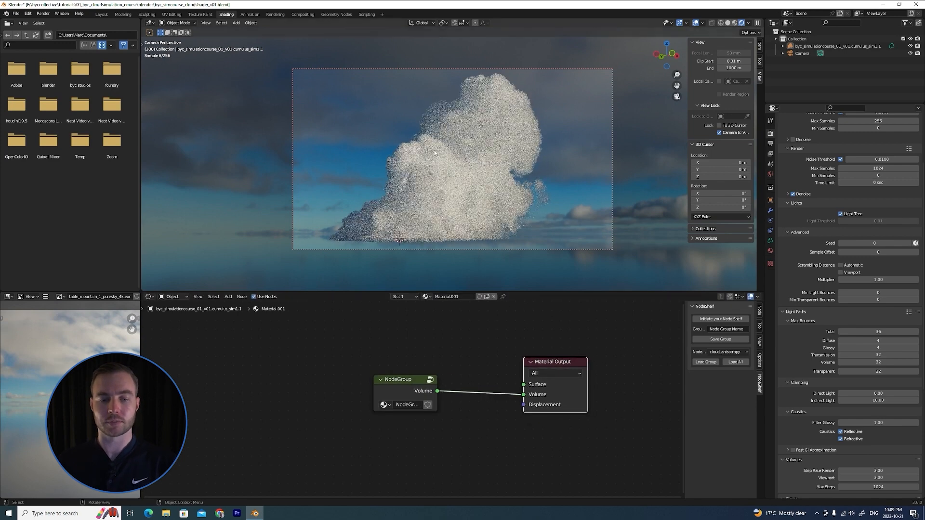
Open the node group for editing and bring its internal nodes into view.
click(430, 381)
middle_drag(343, 388, 428, 397)
scroll(354, 387, down, 1)
scroll(366, 386, down, 4)
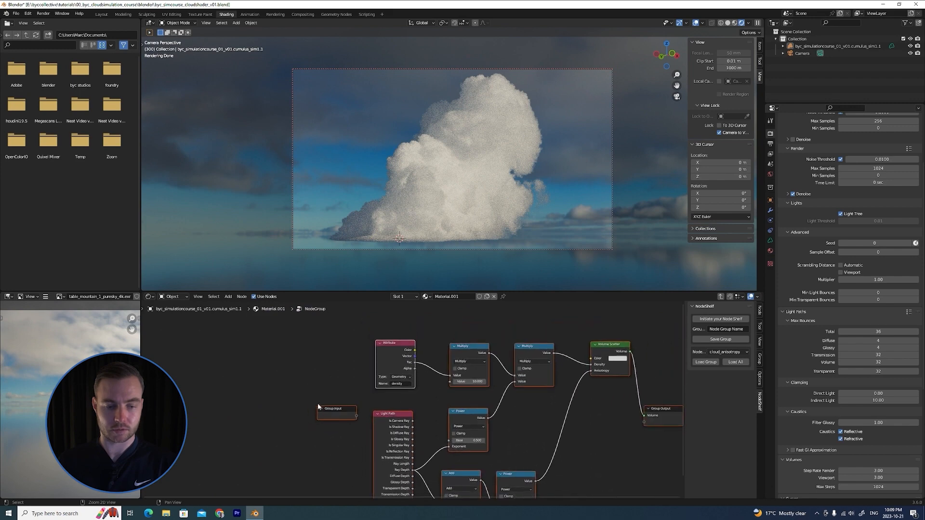
Move the Group Input and Group Output nodes up to line up with the Attribute and Volume Scatter row.
middle_drag(338, 411, 326, 403)
drag(326, 403, 309, 332)
scroll(475, 389, down, 1)
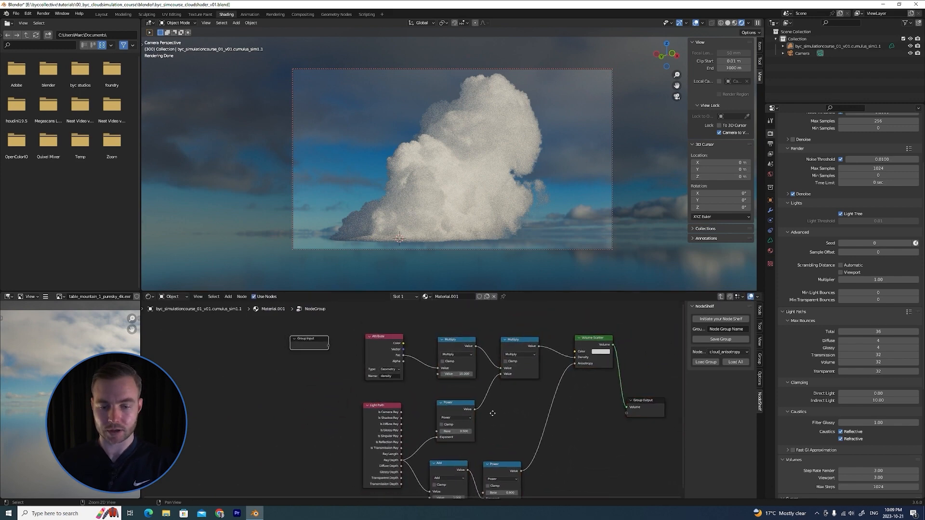
drag(638, 403, 649, 344)
scroll(600, 326, down, 1)
middle_drag(600, 326, 441, 334)
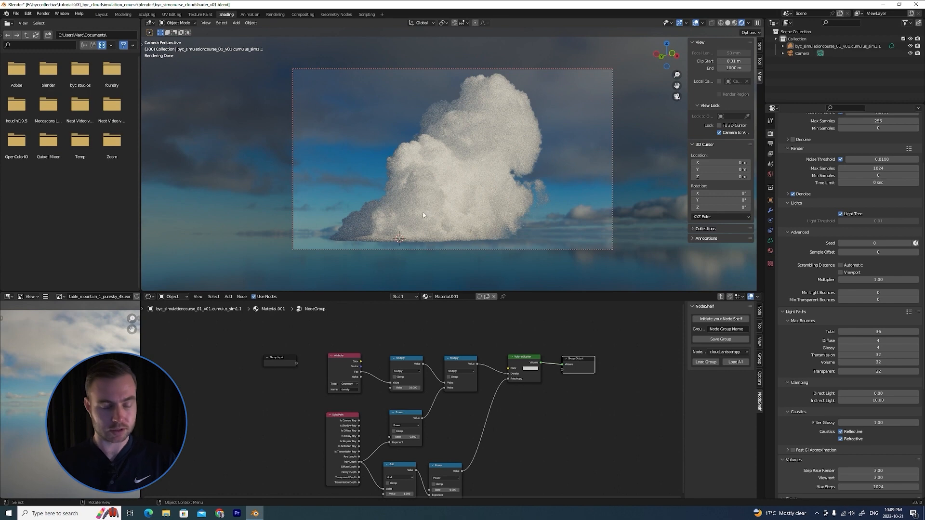
Switch the 3D viewport to Solid shading and show the node group's input and output settings.
key(z)
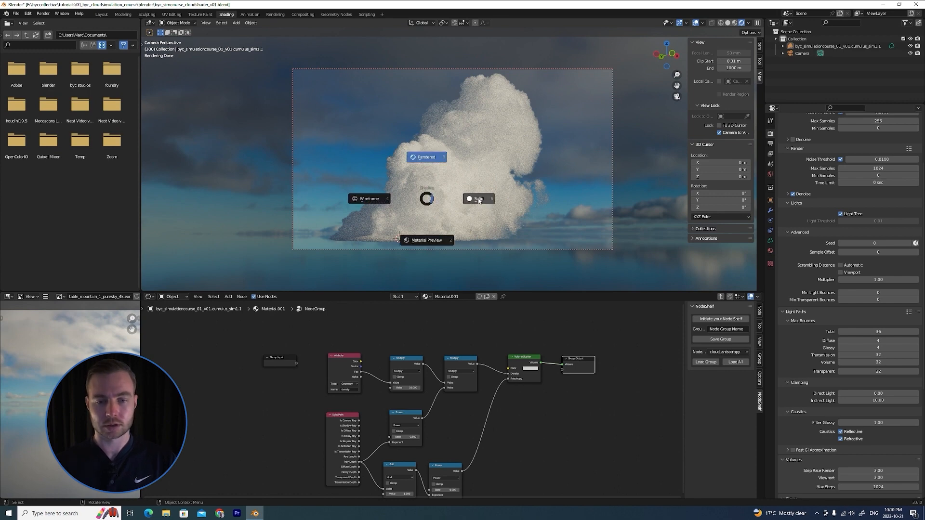
click(478, 200)
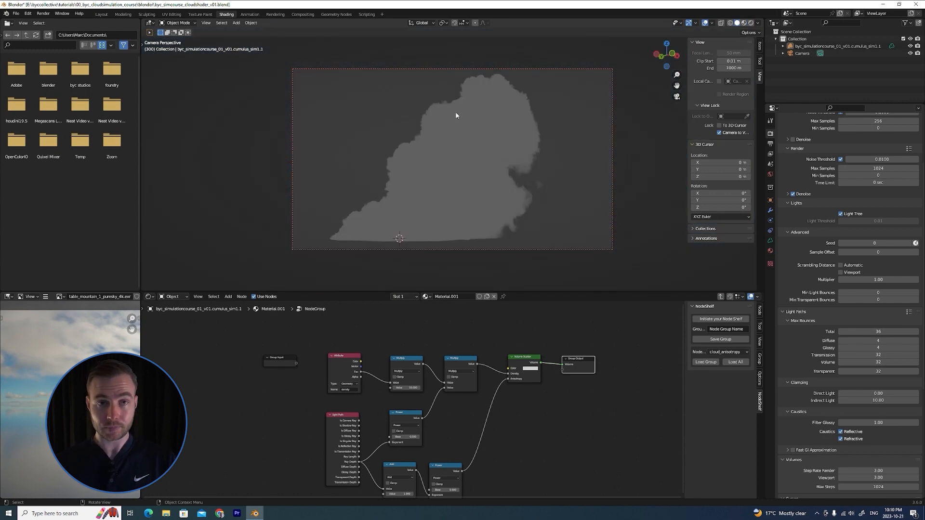
scroll(288, 377, up, 4)
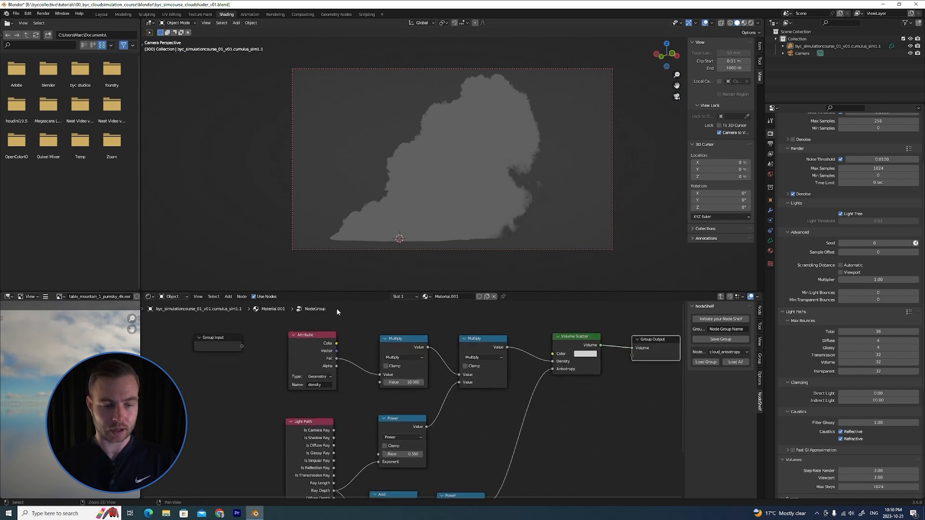
drag(323, 359, 232, 434)
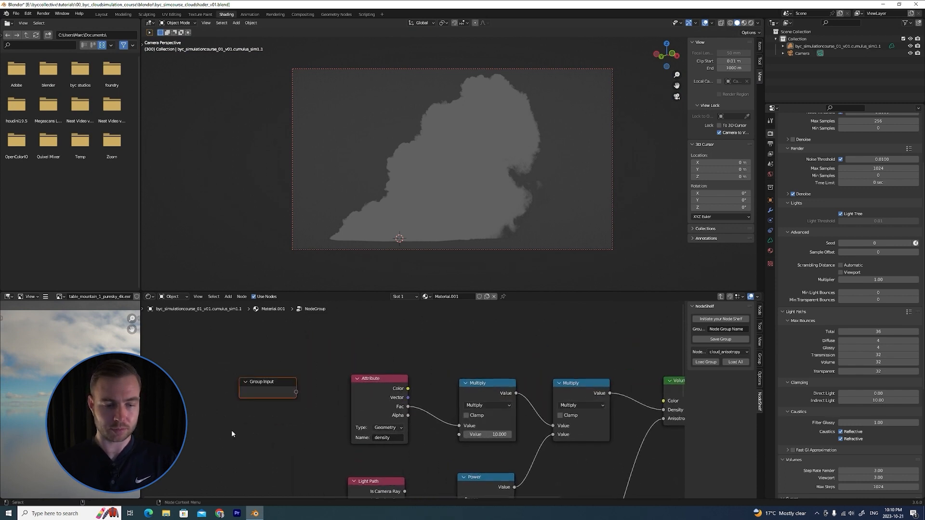
click(269, 383)
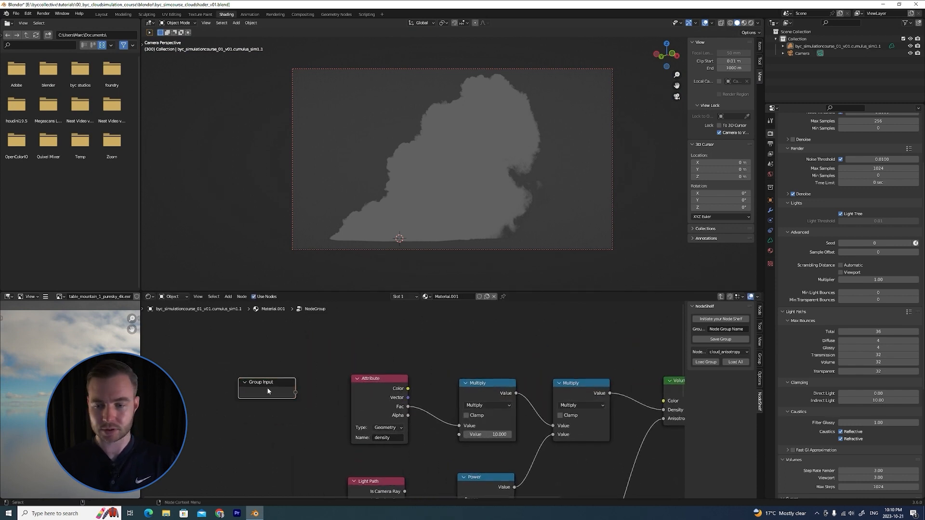
click(760, 359)
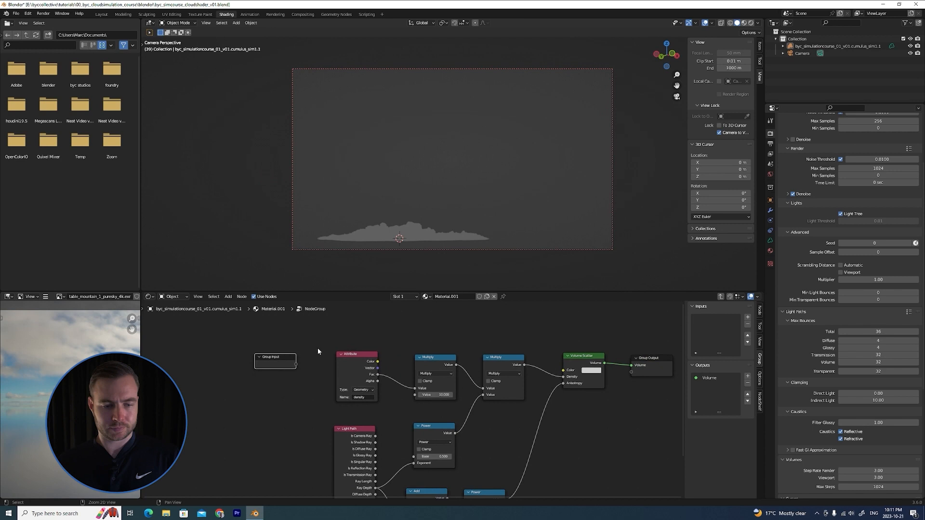
Add a group input named Density Value with a default of 1.
scroll(337, 366, down, 2)
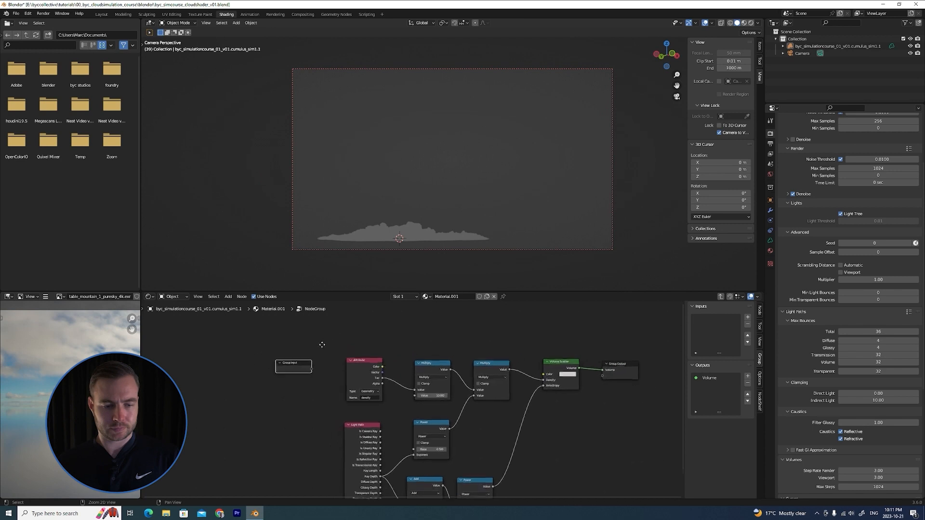
scroll(338, 366, up, 2)
middle_drag(326, 338, 413, 350)
scroll(355, 334, up, 2)
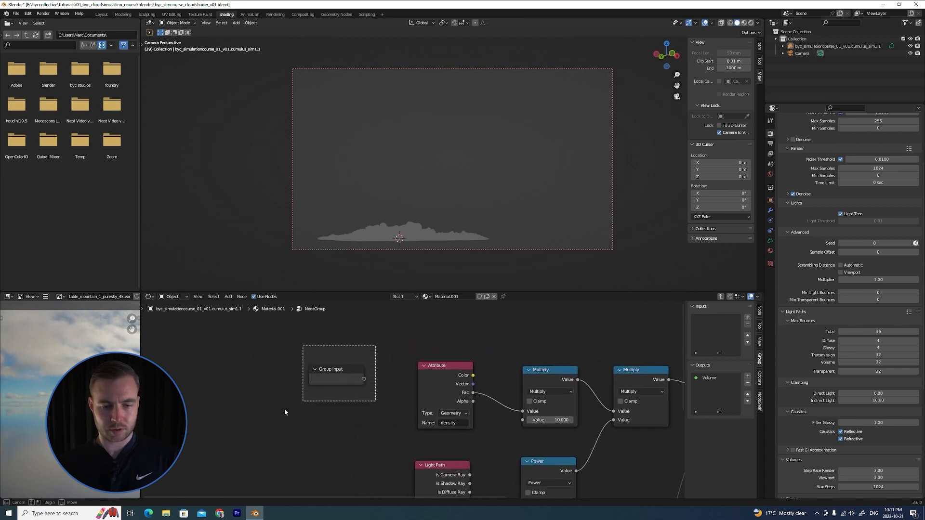
click(747, 318)
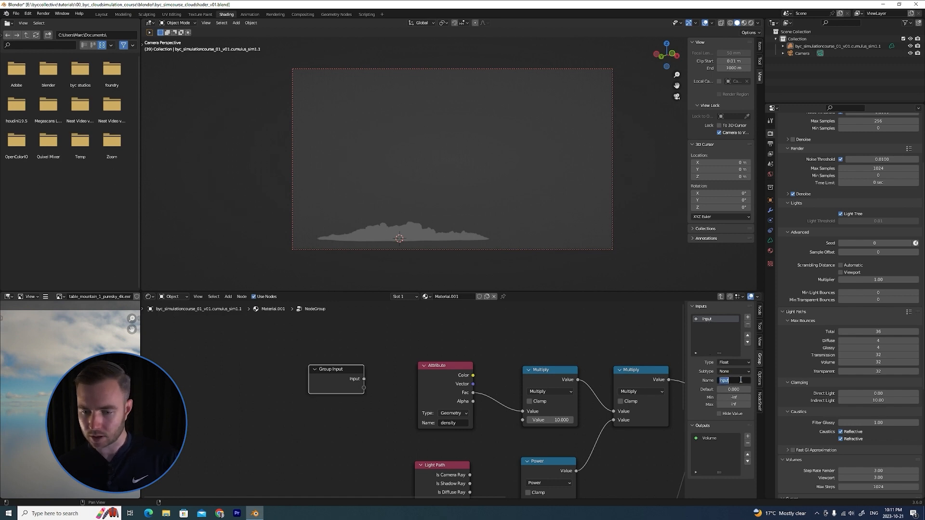
text(DensityValue)
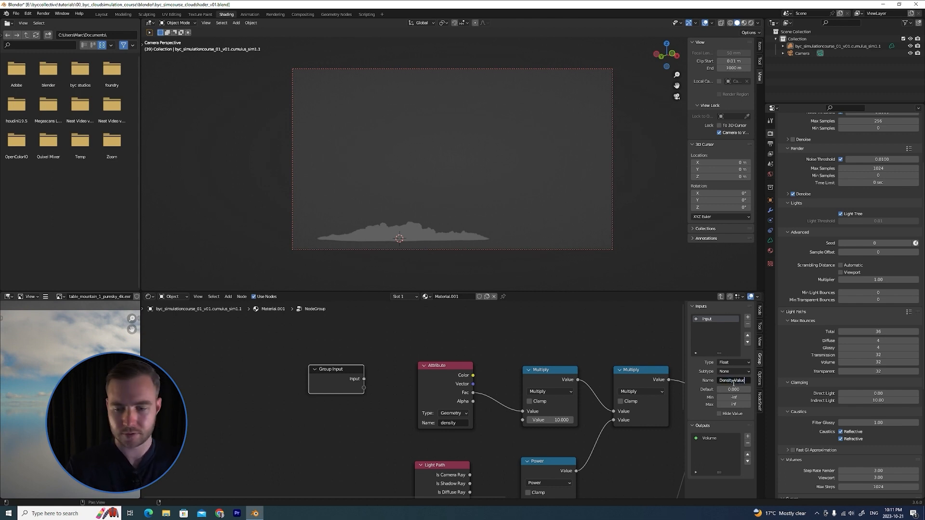
key(Return)
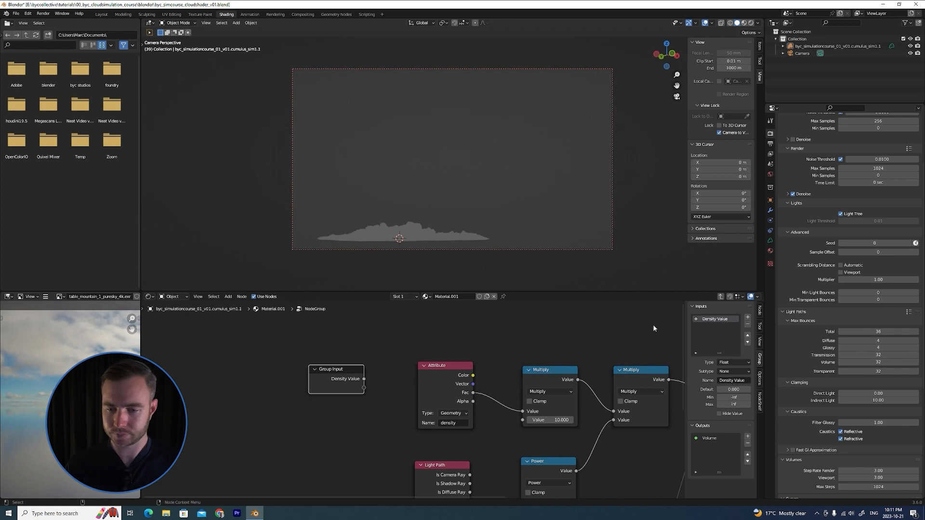
click(732, 390)
text(1)
key(Return)
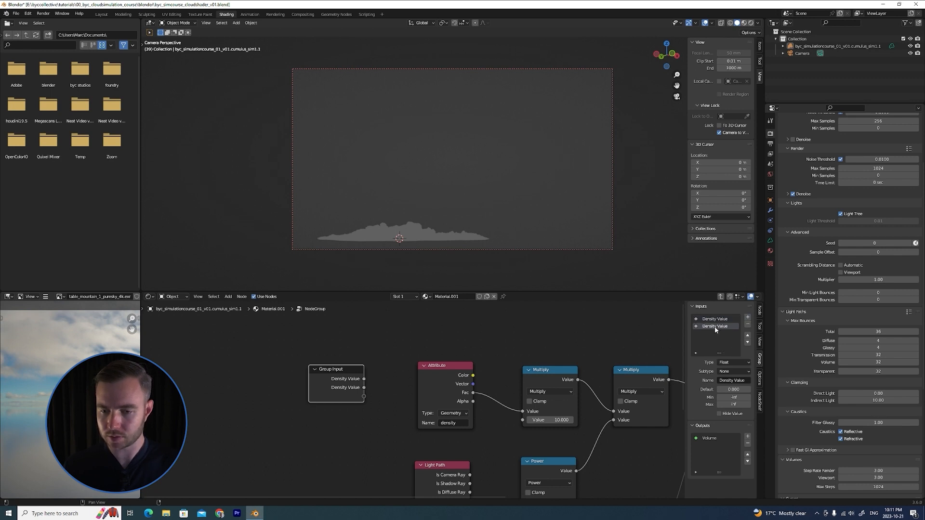
Add a second group input named Density Gamma with a default of 1.
click(733, 380)
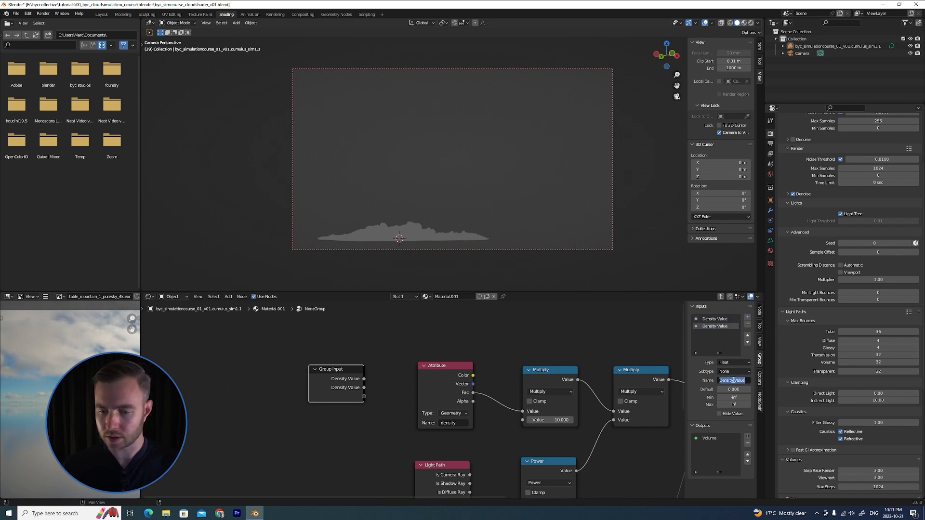
drag(746, 380, 735, 381)
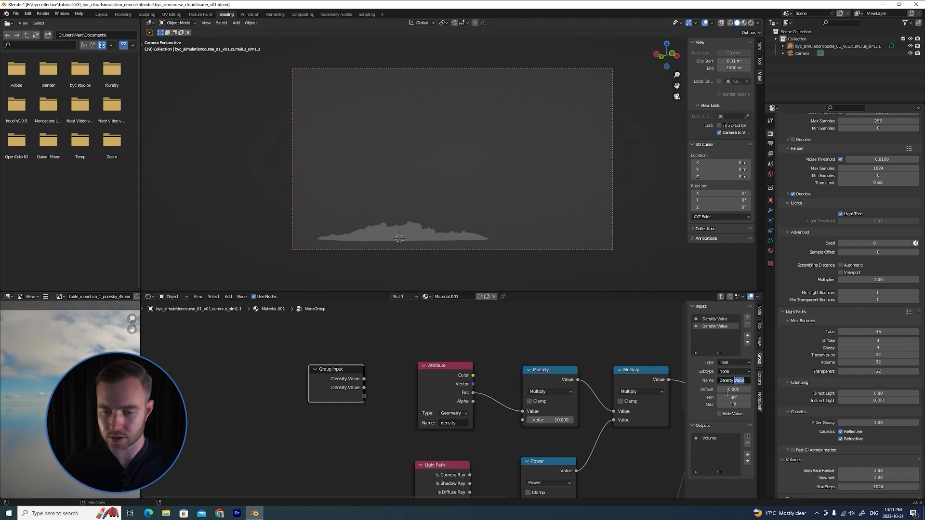
text(Gamma)
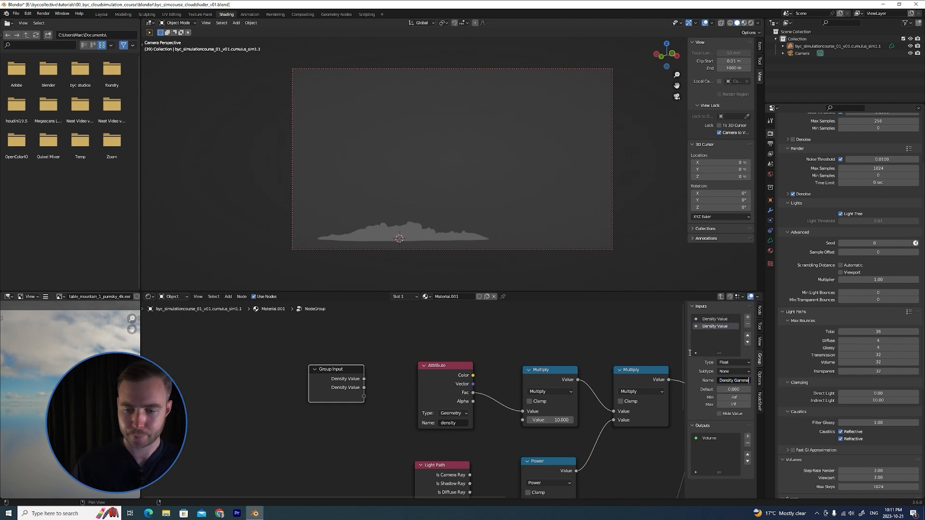
key(Return)
click(734, 389)
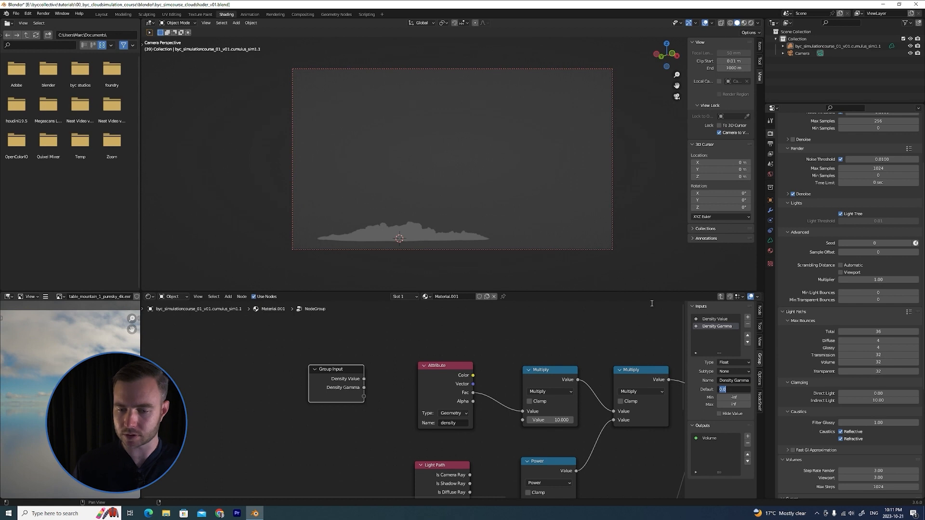
text(1)
key(Return)
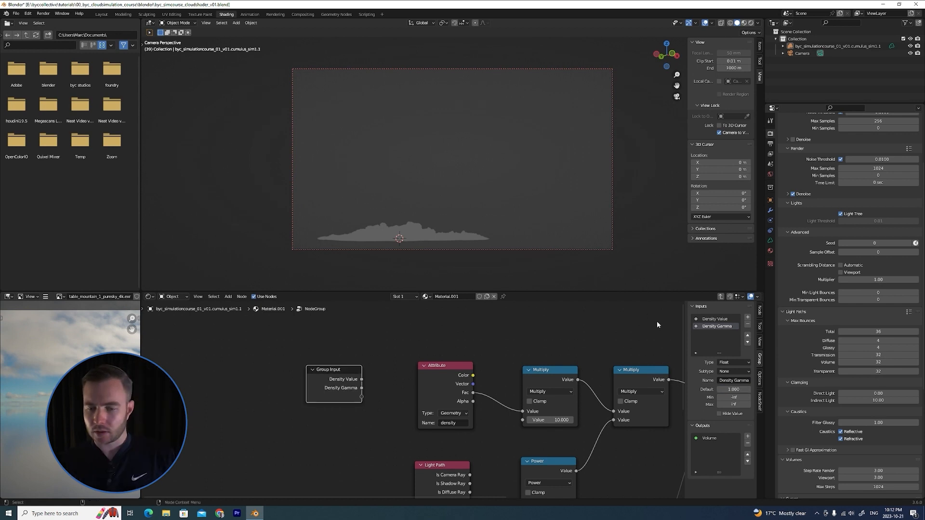
Add a third group input named Density Falloff with a default of 0.3.
click(748, 318)
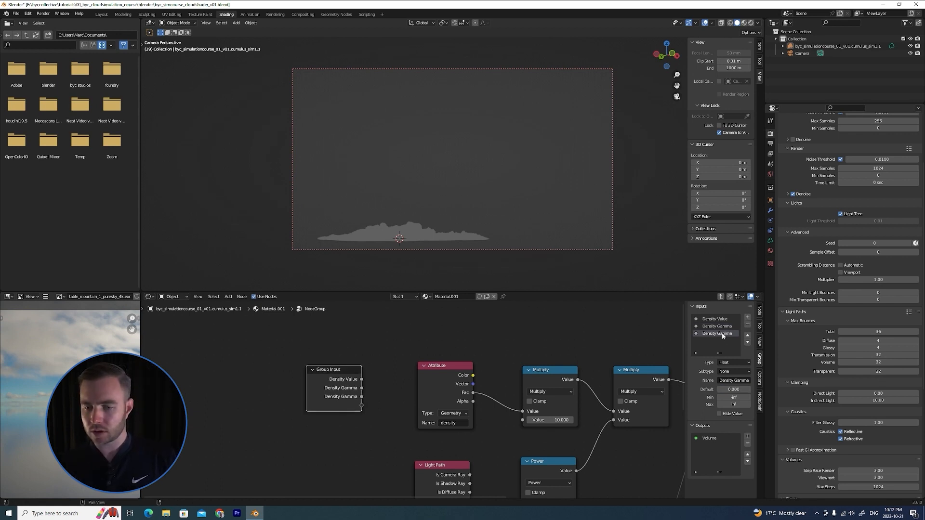
click(734, 380)
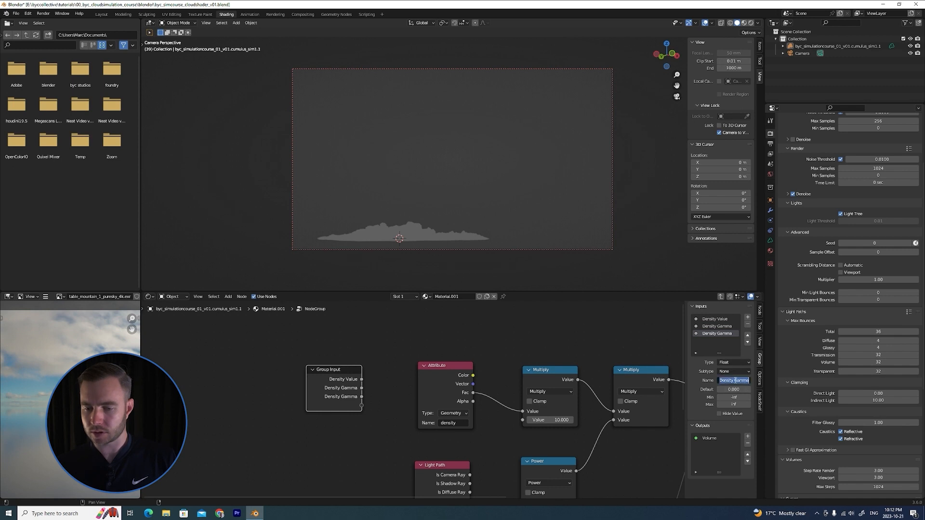
key(End)
key(ctrl+BackSpace)
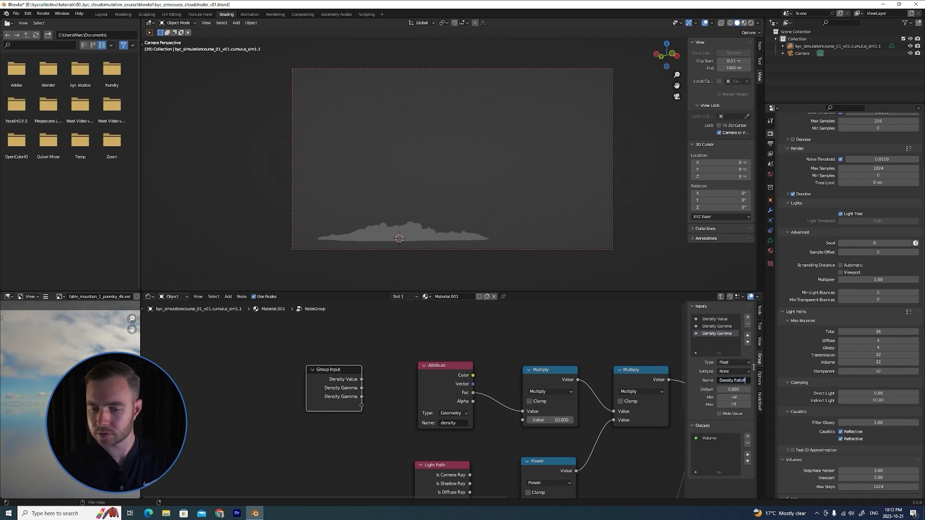
key(Return)
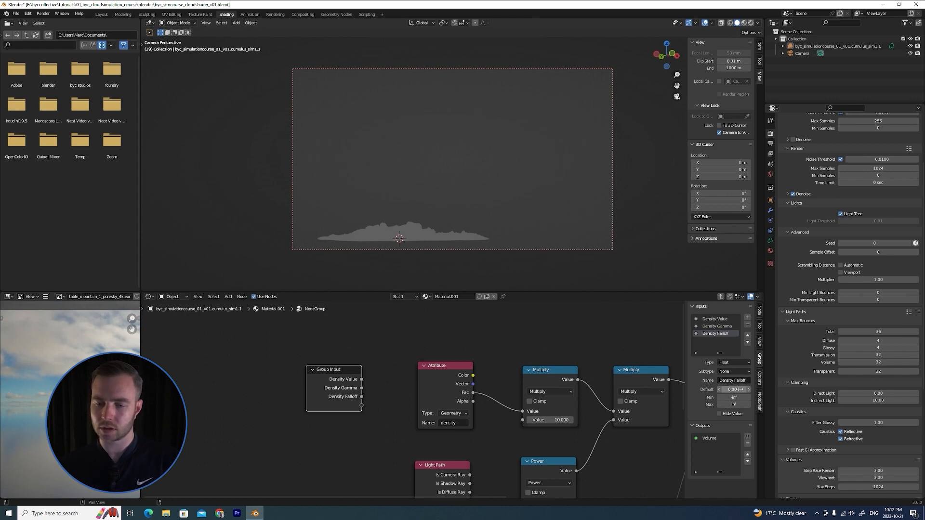
double_click(733, 389)
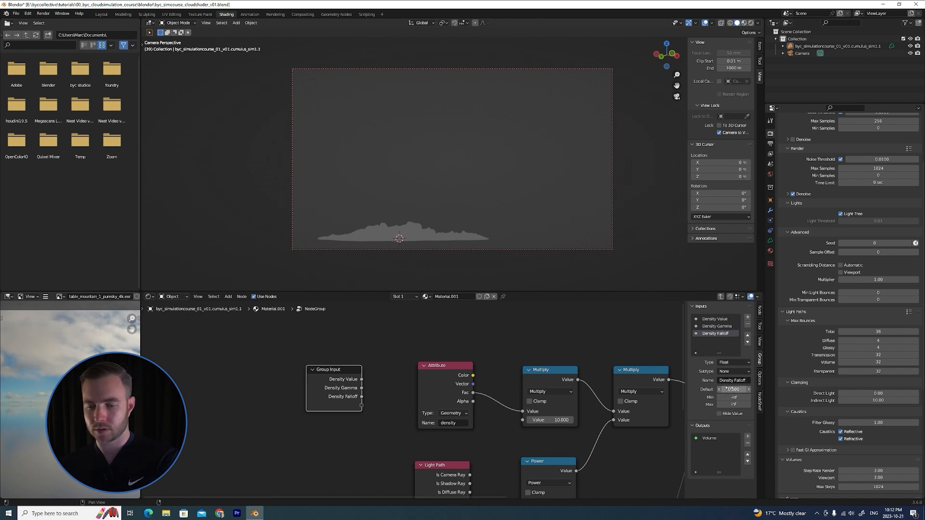
text(0.3)
key(Return)
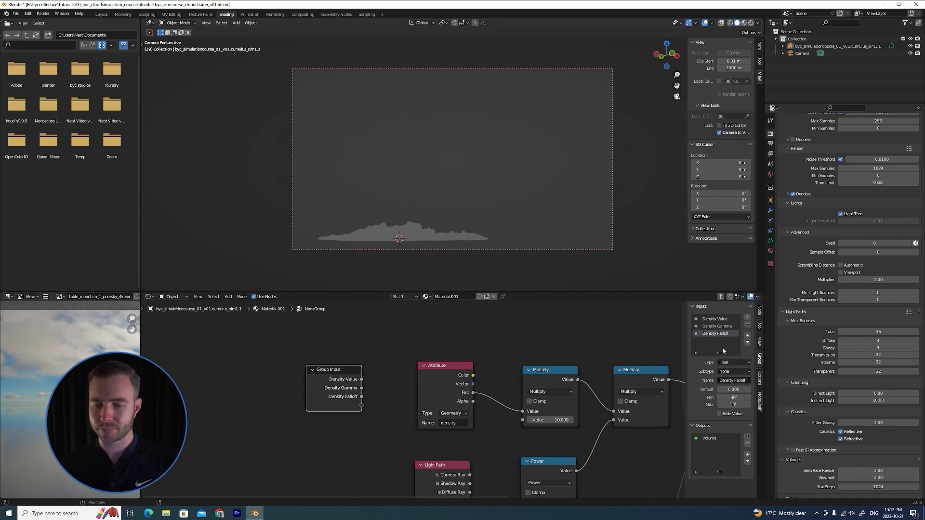
Add a fourth group input named Anisotropy with a default of 0.9.
click(747, 317)
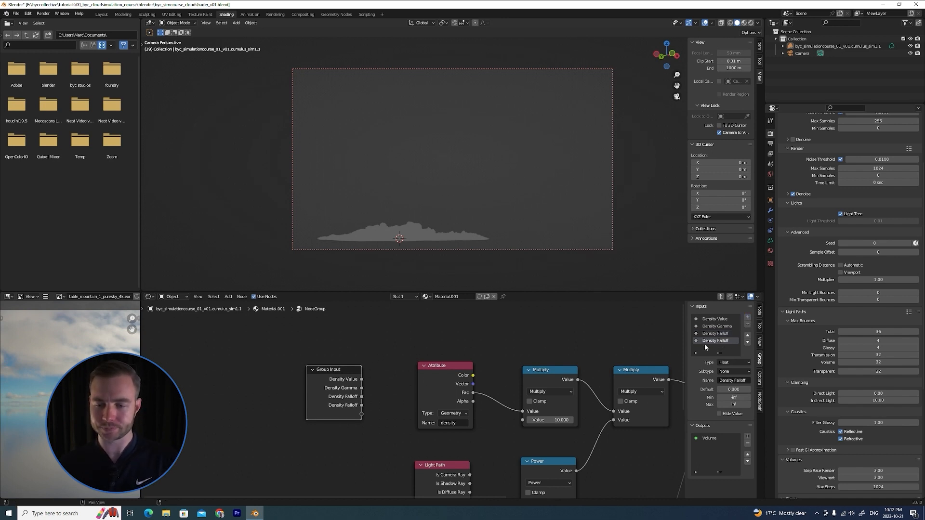
click(733, 380)
text(Anisotropy)
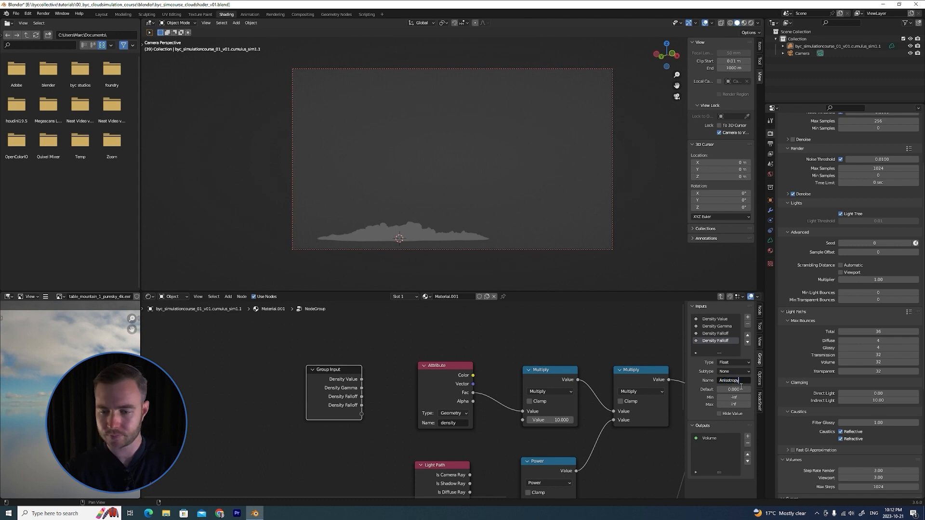
click(740, 389)
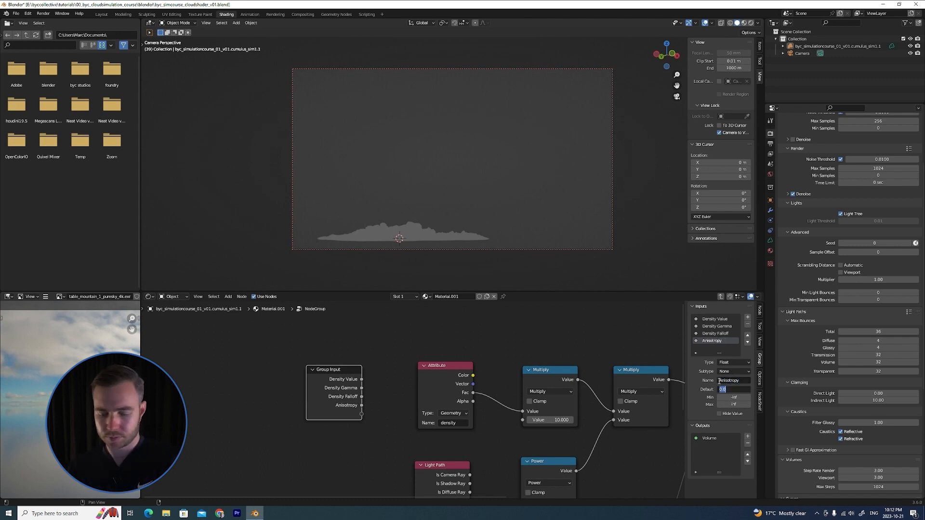
key(Return)
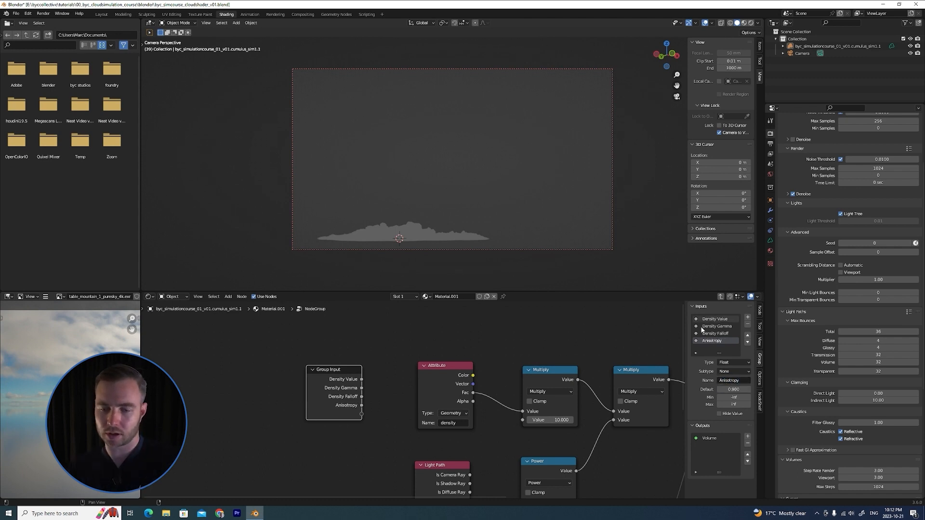
Add a fifth group input named Anisotropy Falloff with a default of 0.5.
click(748, 317)
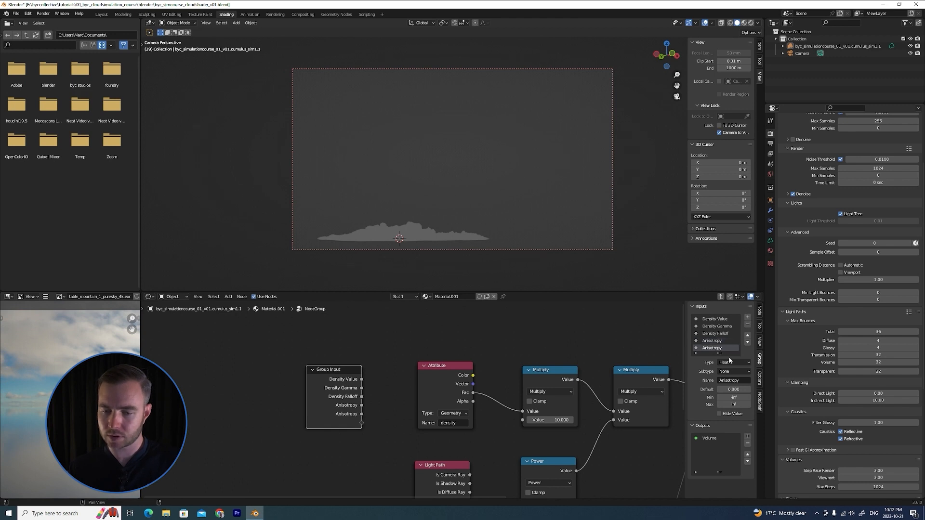
click(745, 381)
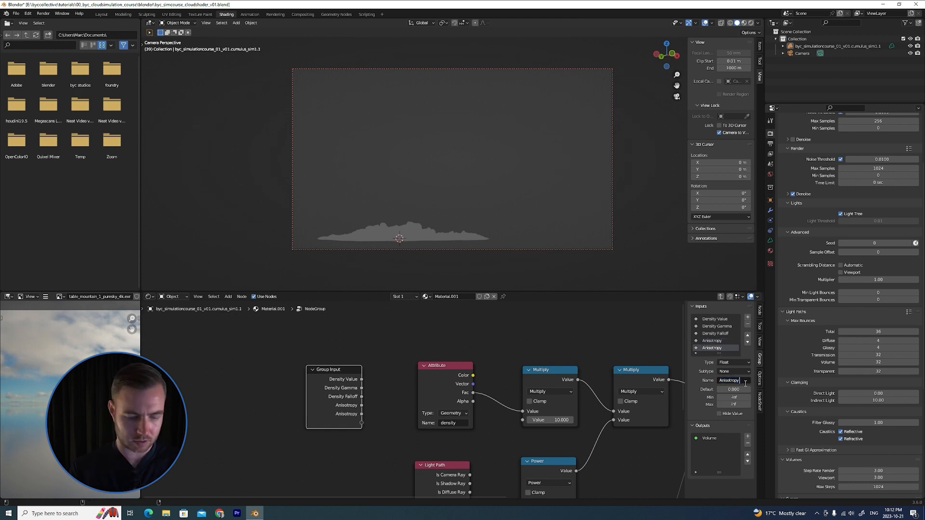
text(Falloff)
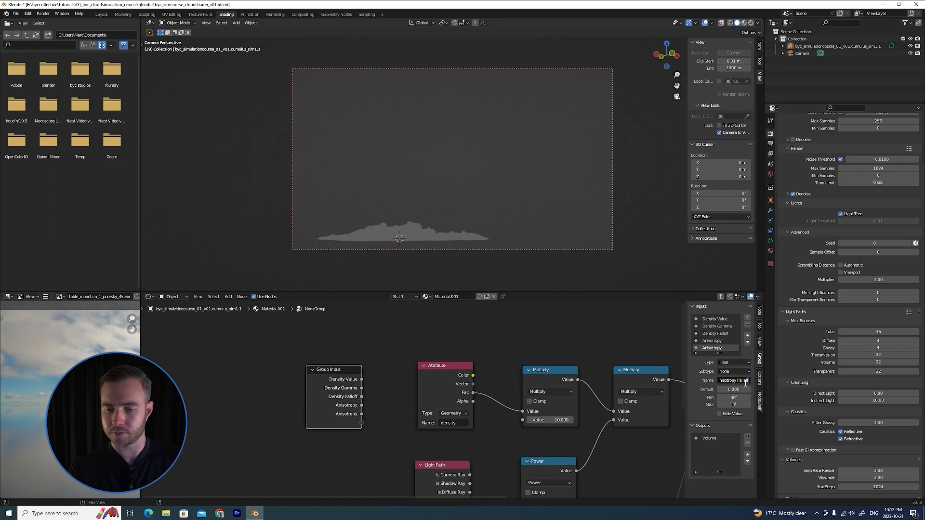
key(Tab)
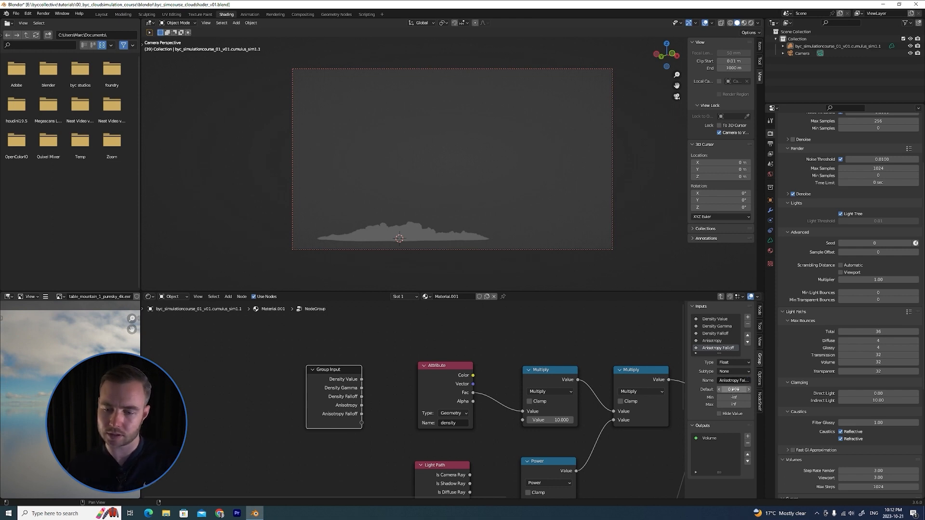
text(.5)
key(Return)
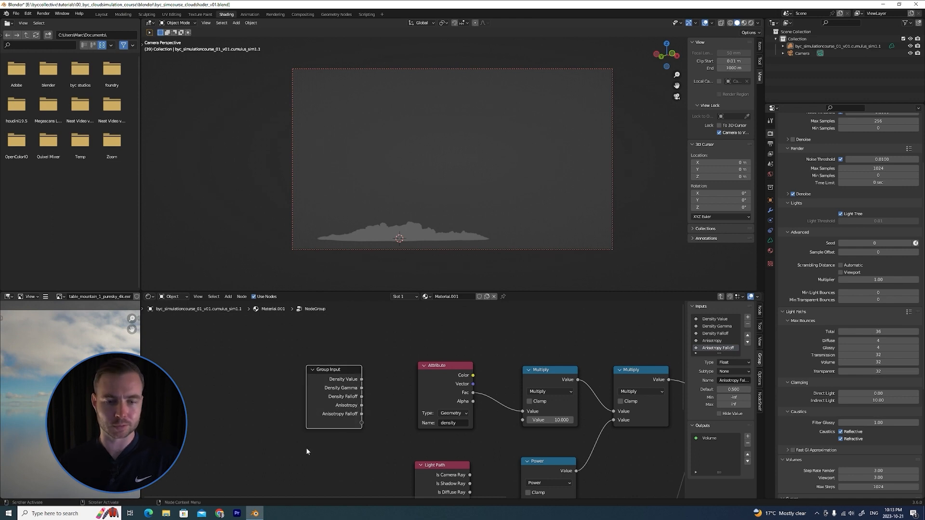
Switch to the Layout workspace and set the current frame to 300.
click(102, 14)
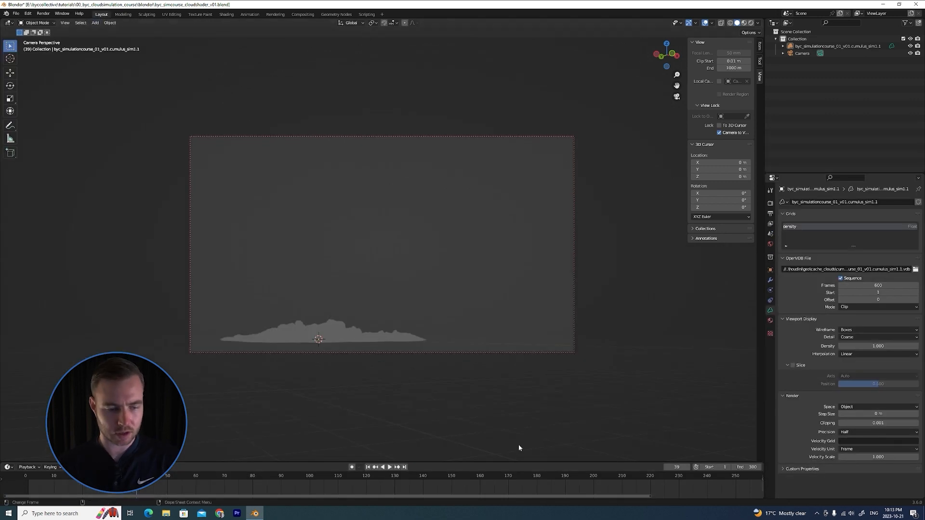
click(676, 467)
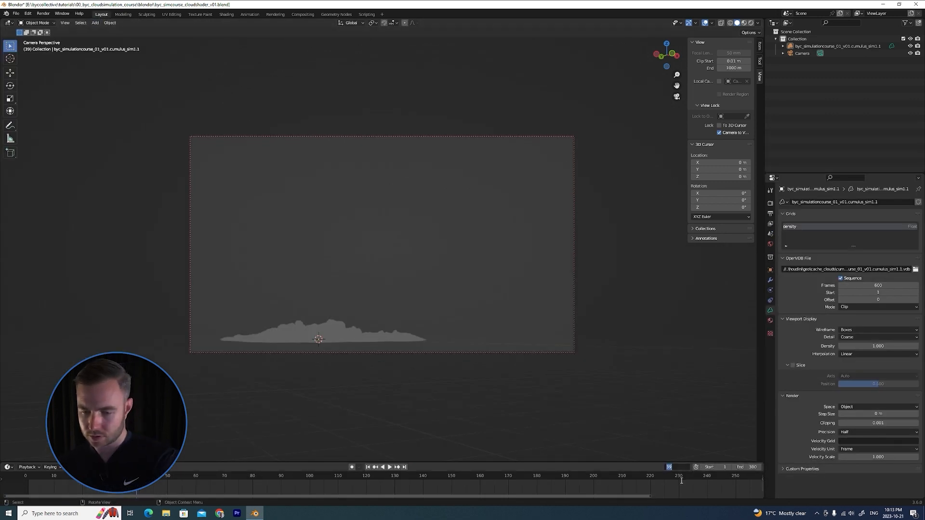
text(300)
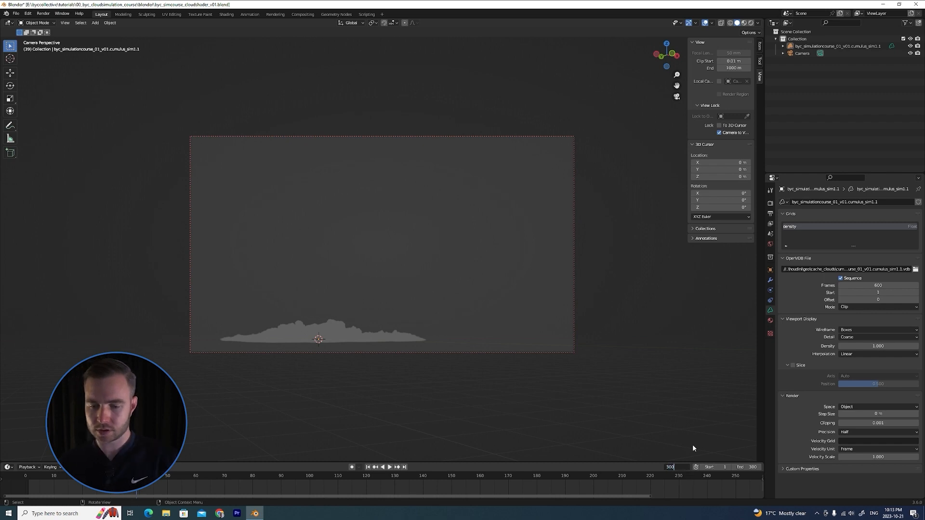
key(Return)
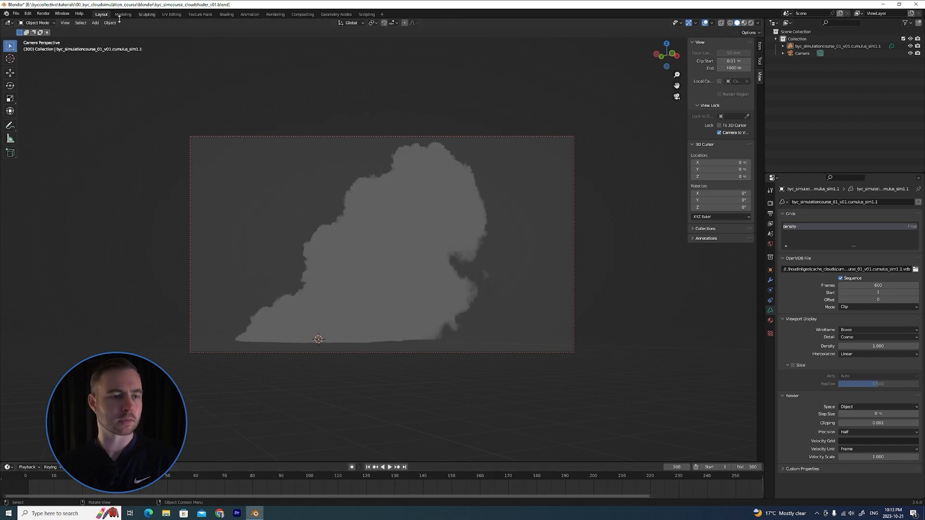
Return to the Shading workspace, exit the node group, and widen the group node so its input names are readable.
click(227, 15)
middle_drag(399, 382, 399, 387)
drag(399, 341, 323, 462)
click(720, 297)
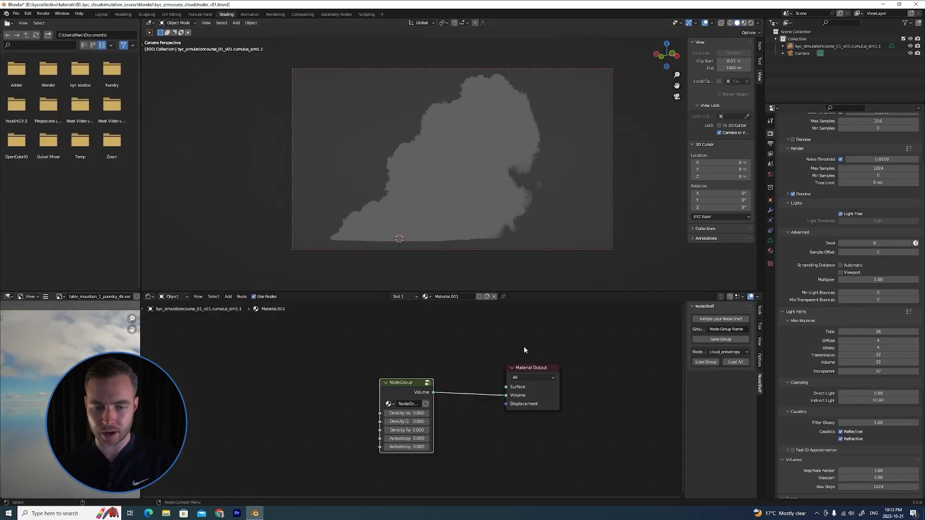
drag(402, 378, 398, 356)
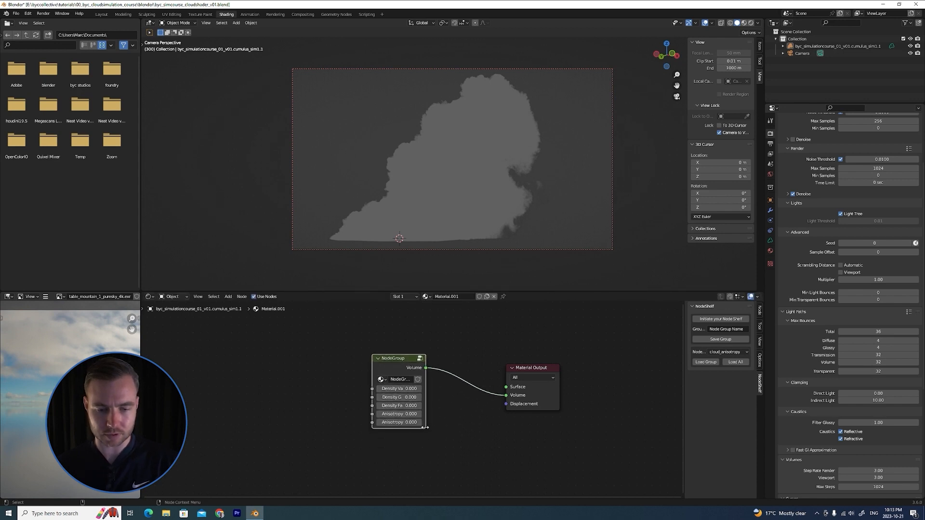
drag(425, 427, 454, 428)
Set the Density Value on the group node to 10.
click(440, 390)
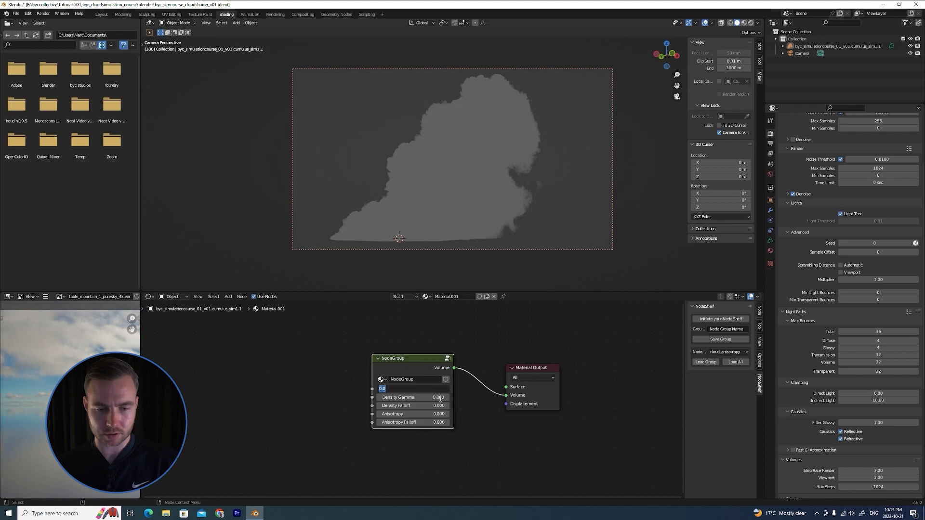
text(1)
key(Return)
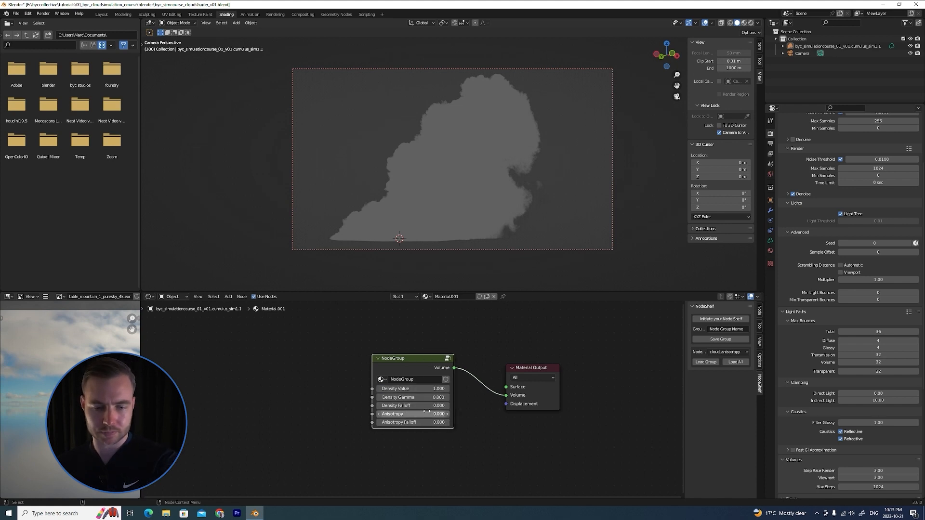
click(430, 388)
text(10)
key(Return)
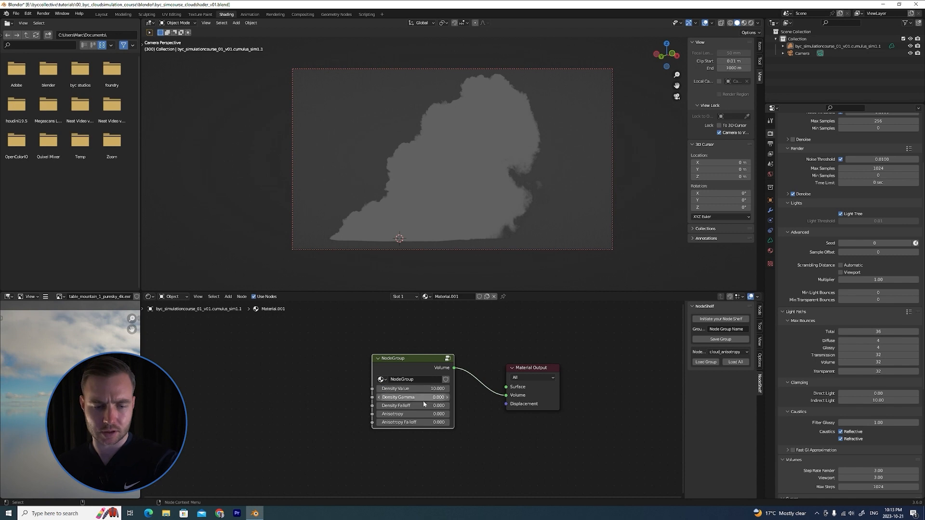
Set the group node's Density Gamma to 1 and Density Falloff to 0.3.
click(429, 398)
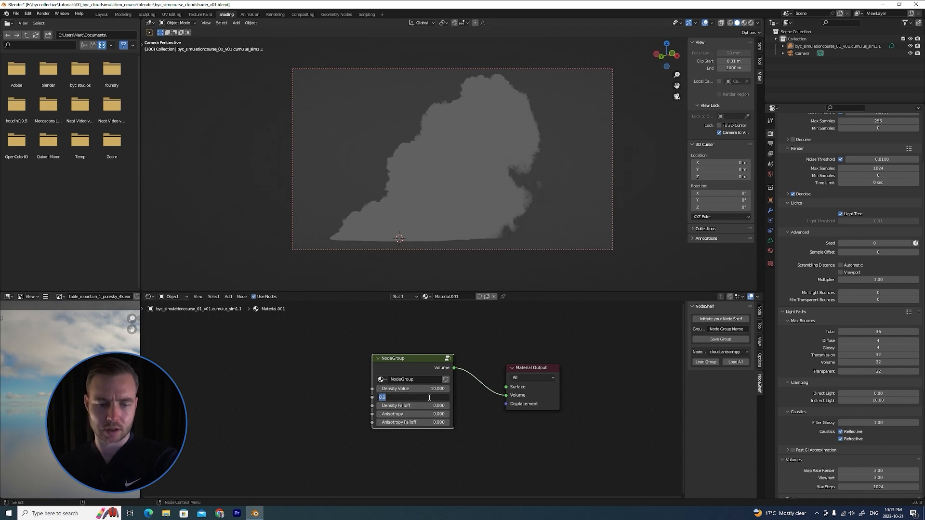
text(1)
key(Return)
click(425, 405)
text(.3)
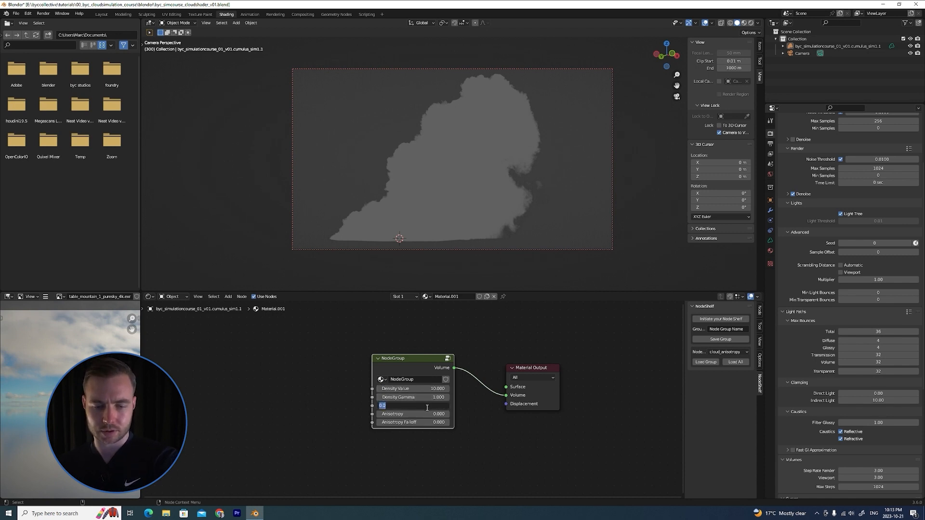
key(Return)
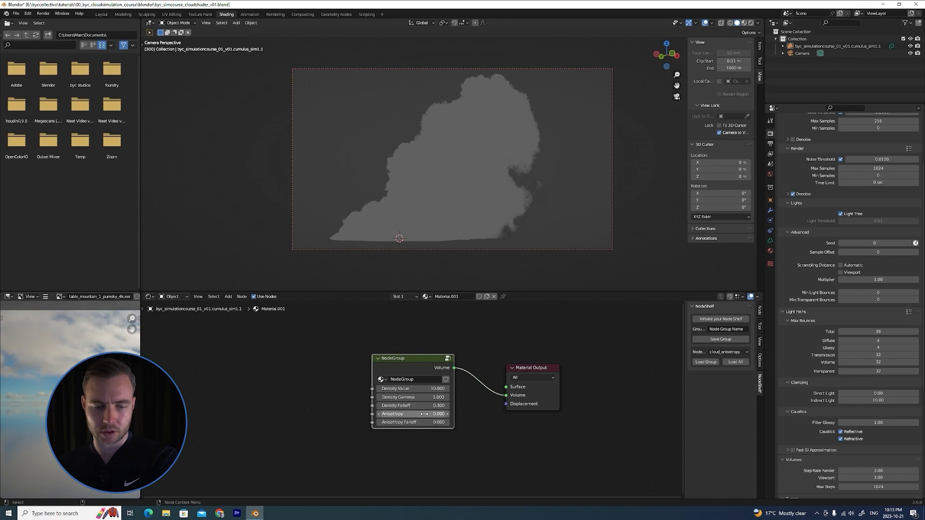
Set the group node's Anisotropy to 0.9 and Anisotropy Falloff to 0.5.
click(424, 415)
key(BackSpace)
text(.9)
key(Tab)
key(BackSpace)
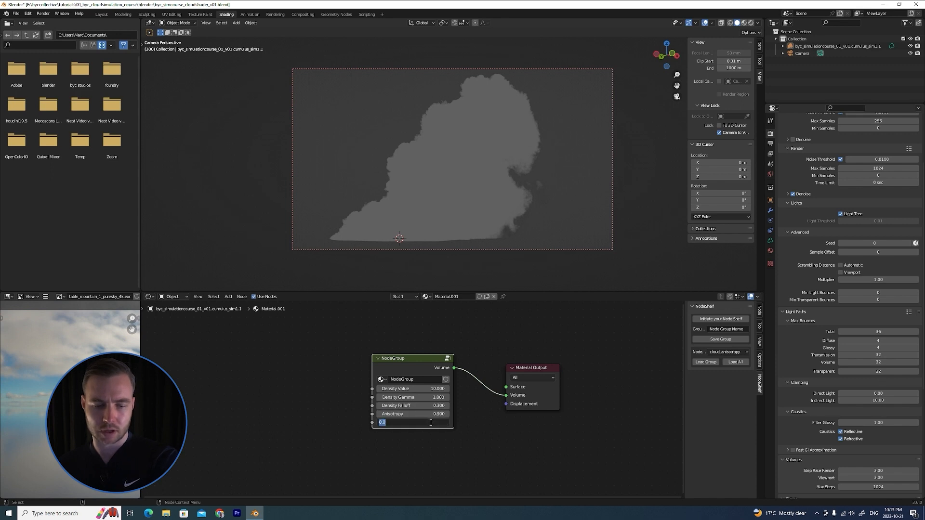
text(.5)
key(Return)
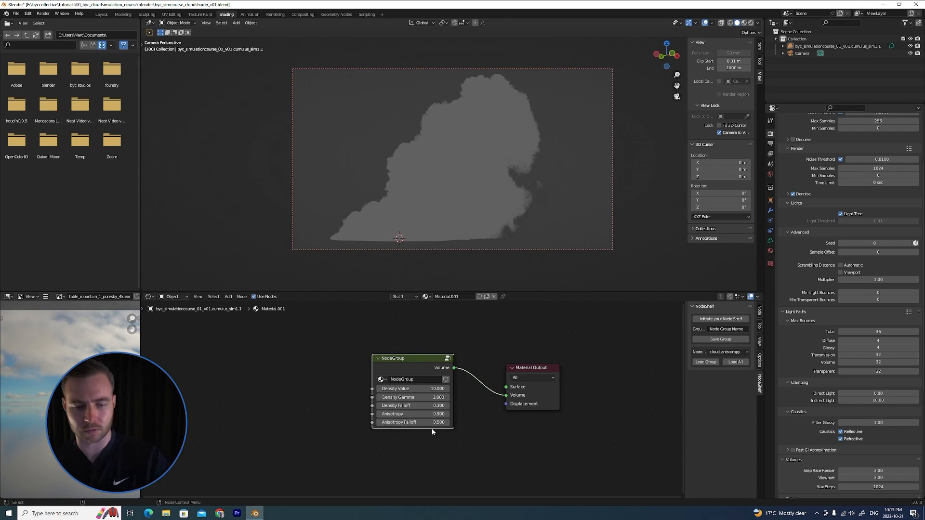
Enter the node group and connect Density Value to the second value of the Multiply node fed by the density attribute.
click(447, 359)
scroll(490, 339, down, 2)
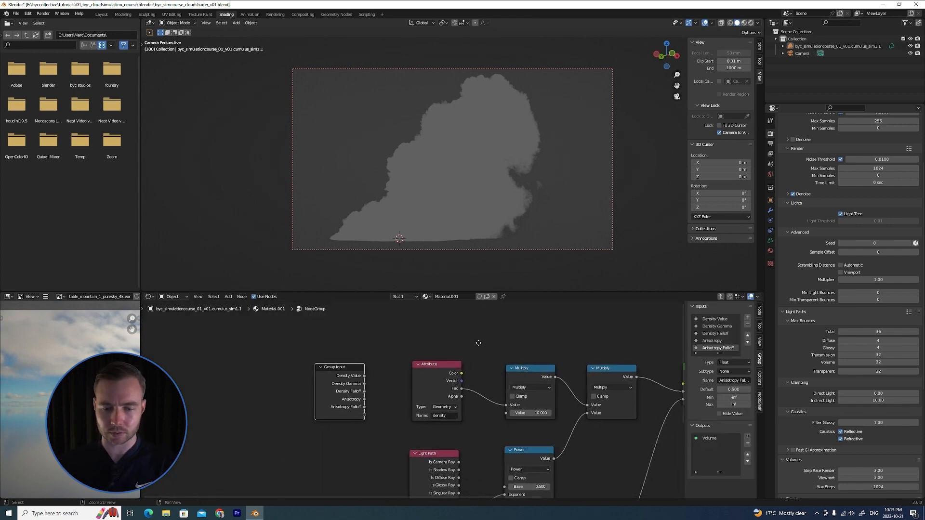
middle_drag(481, 345, 394, 280)
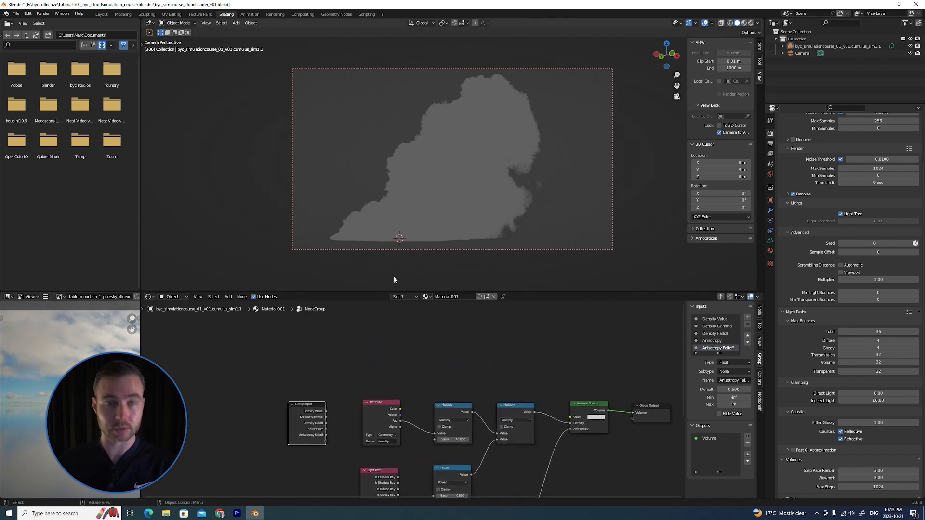
scroll(328, 398, up, 1)
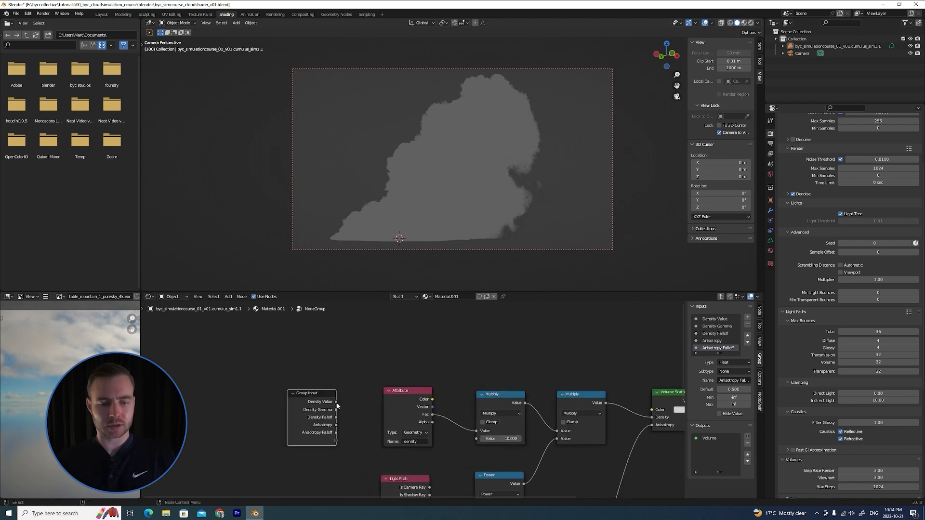
drag(336, 402, 479, 438)
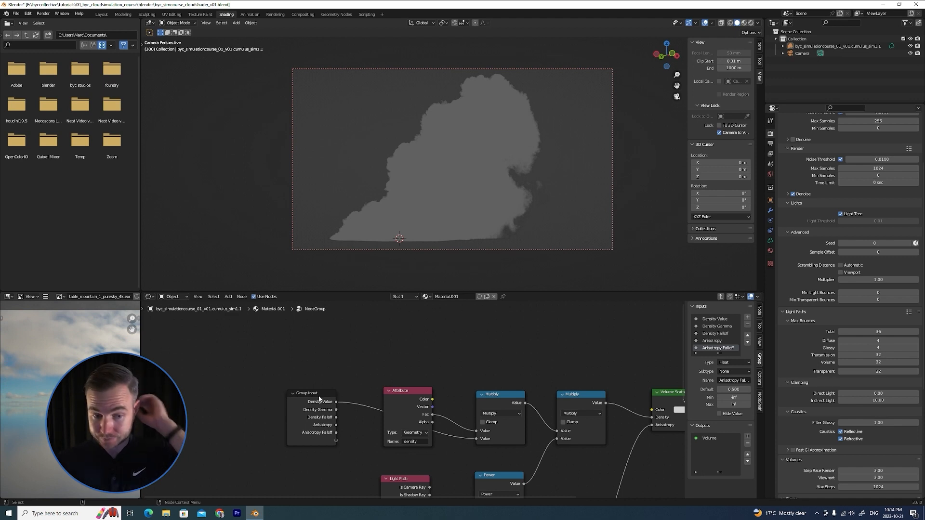
Move the Group Input and Attribute nodes away from the first Multiply node to make room for another node.
drag(313, 393, 303, 393)
ctrl+middle_drag(311, 391, 361, 348)
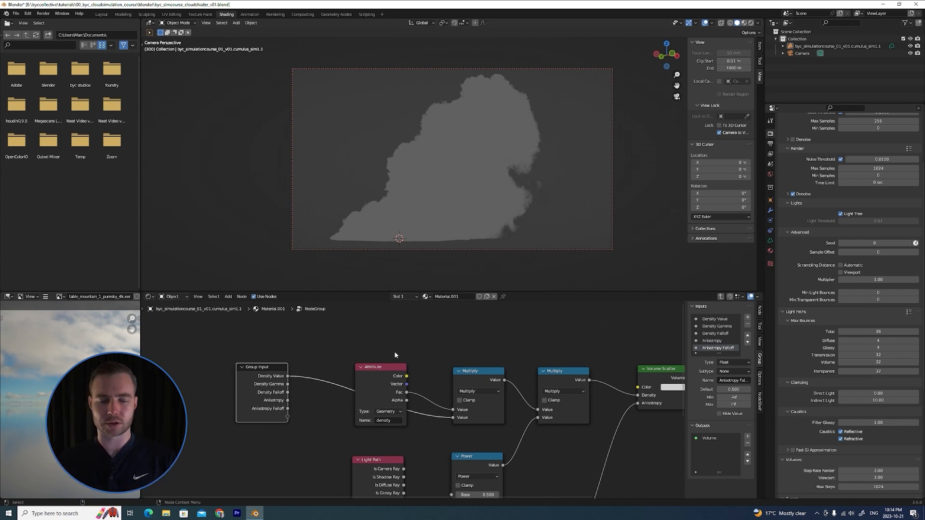
drag(377, 368, 330, 334)
click(268, 371)
drag(268, 371, 224, 394)
drag(338, 333, 288, 357)
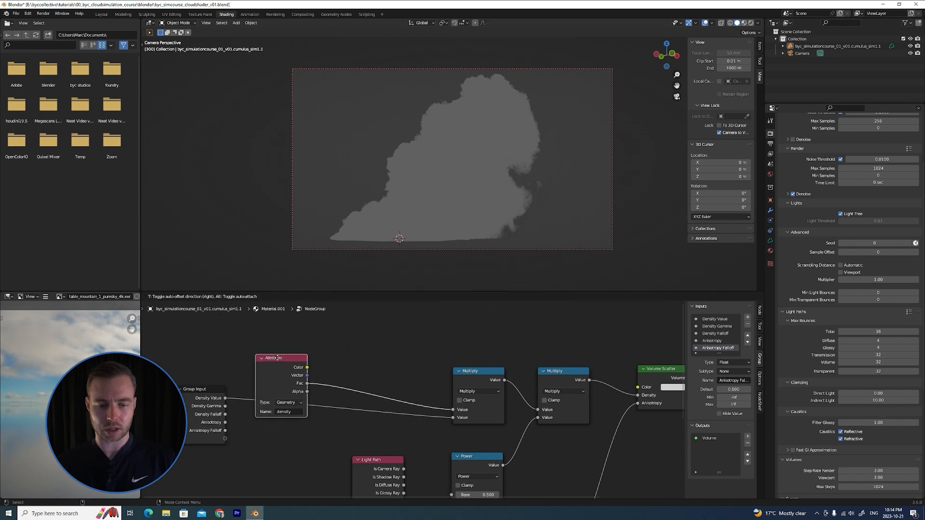
Insert a duplicated math node set to Power between the Attribute and first Multiply nodes, with Density Gamma driving its exponent.
click(472, 375)
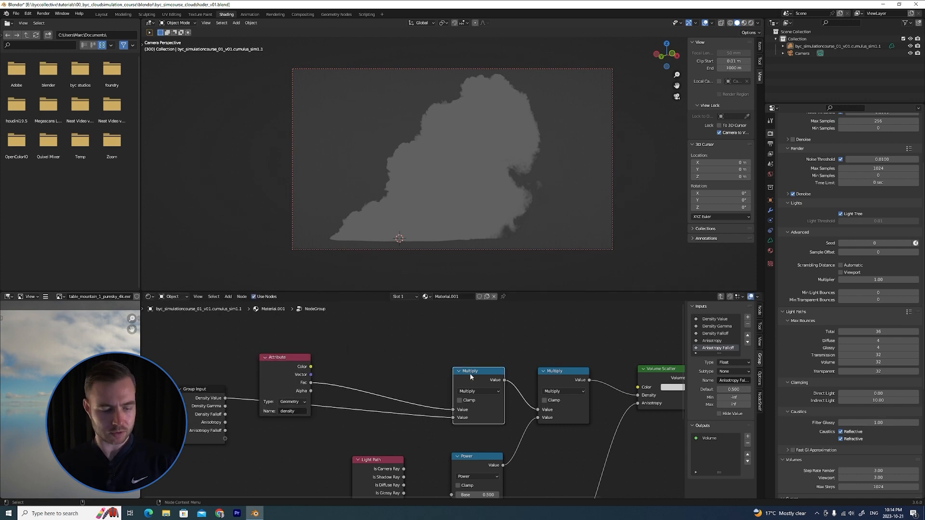
key(shift+d)
click(415, 348)
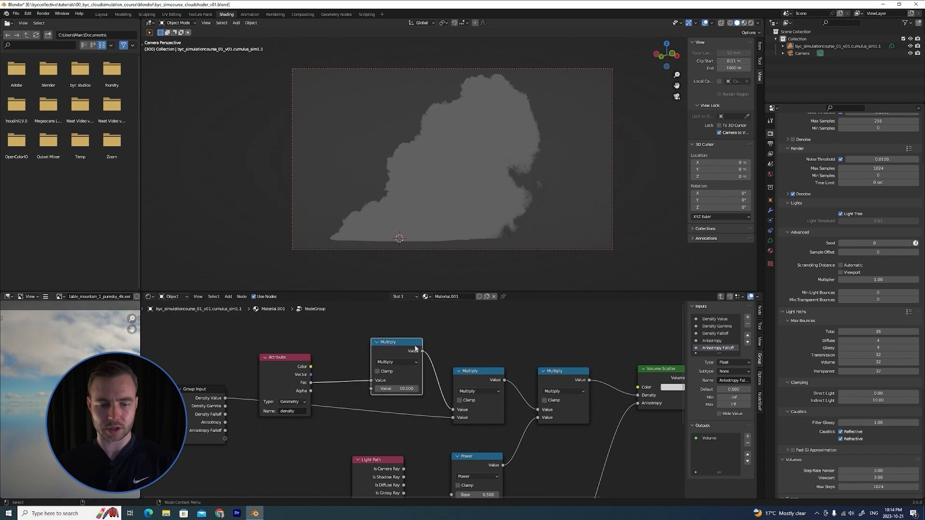
click(397, 362)
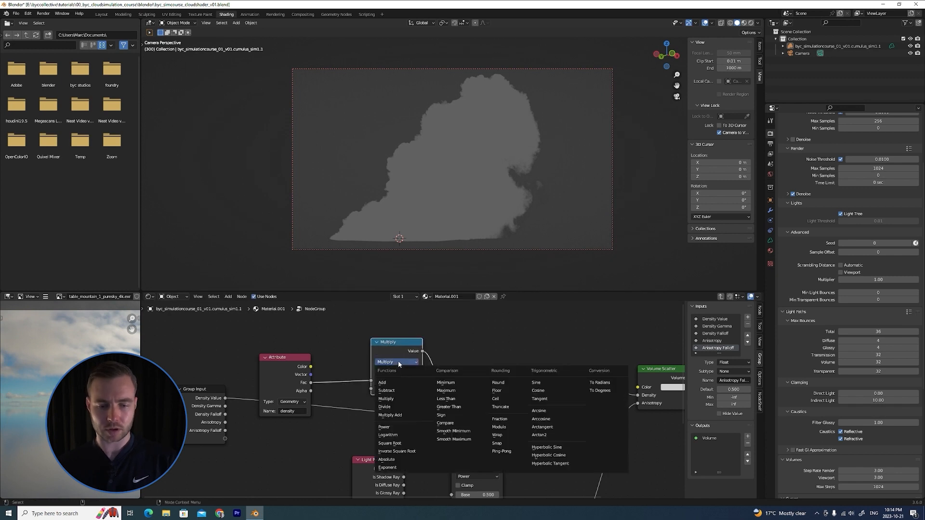
click(384, 427)
drag(397, 345, 398, 356)
drag(225, 406, 372, 400)
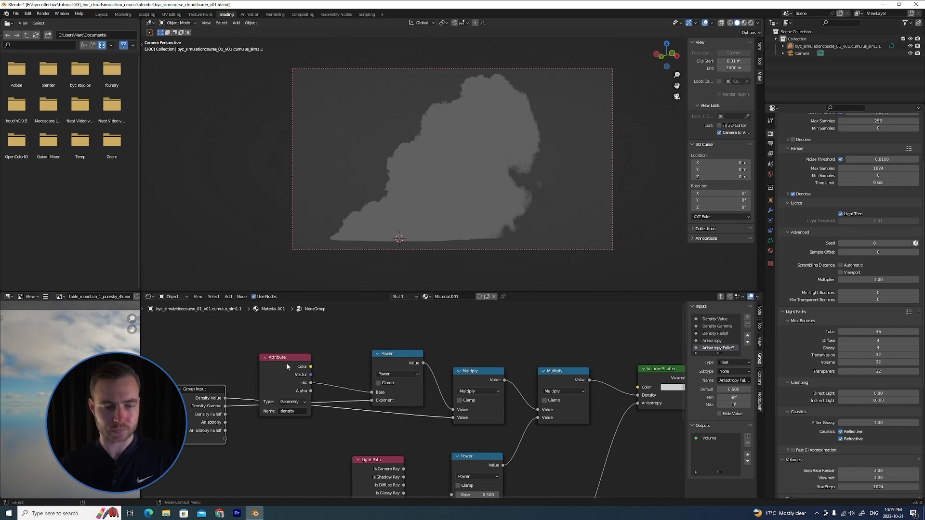
Align the Attribute and new Power nodes in the density row, and move the Light Path node away from the lower Power nodes.
drag(286, 366, 296, 371)
drag(405, 363, 407, 379)
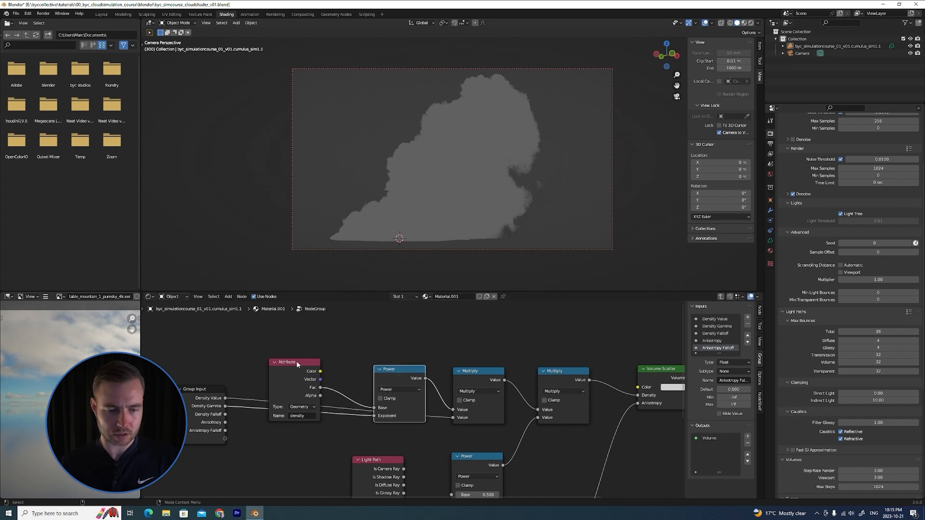
drag(297, 364, 307, 380)
middle_drag(355, 337, 317, 332)
scroll(314, 352, down, 2)
scroll(314, 345, down, 3)
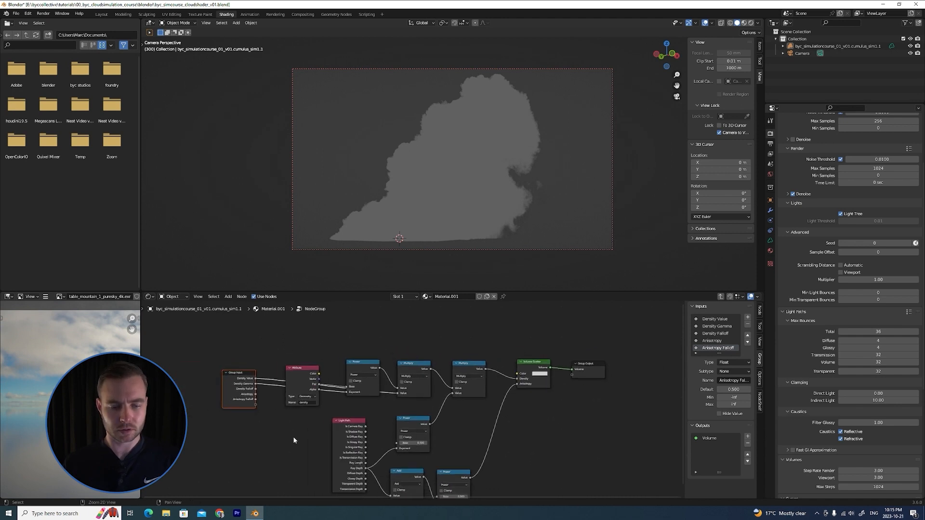
middle_drag(308, 427, 325, 366)
drag(362, 361, 316, 371)
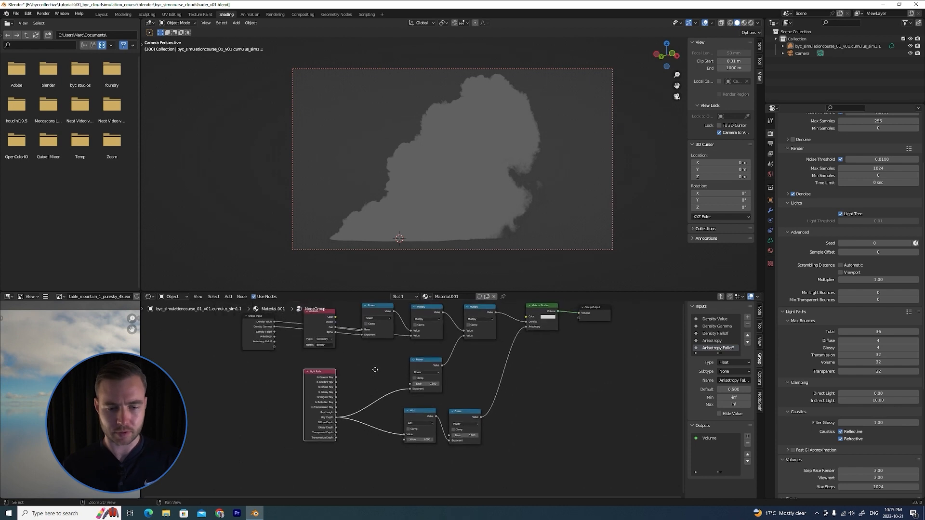
Insert a duplicated math node set to Multiply between Ray Depth and the density Power node, with Density Falloff as its second value.
key(Home)
click(426, 386)
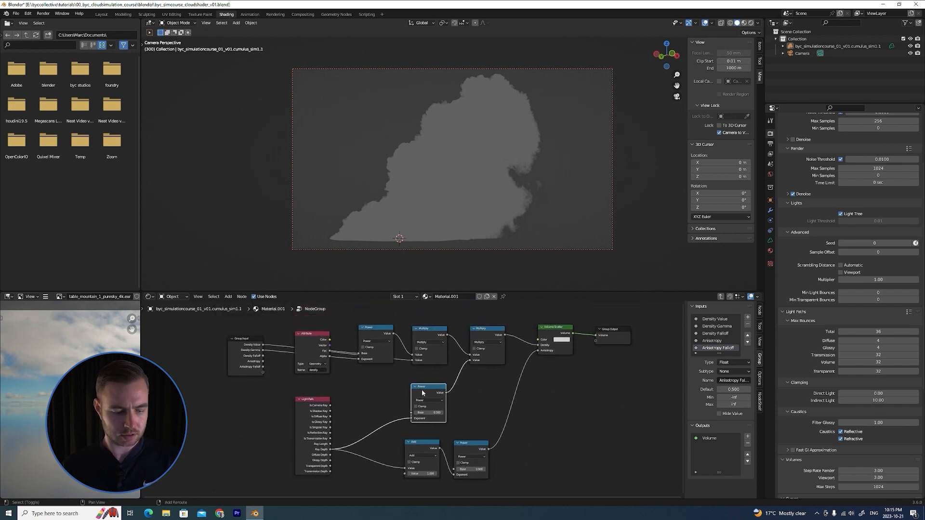
key(g)
click(376, 395)
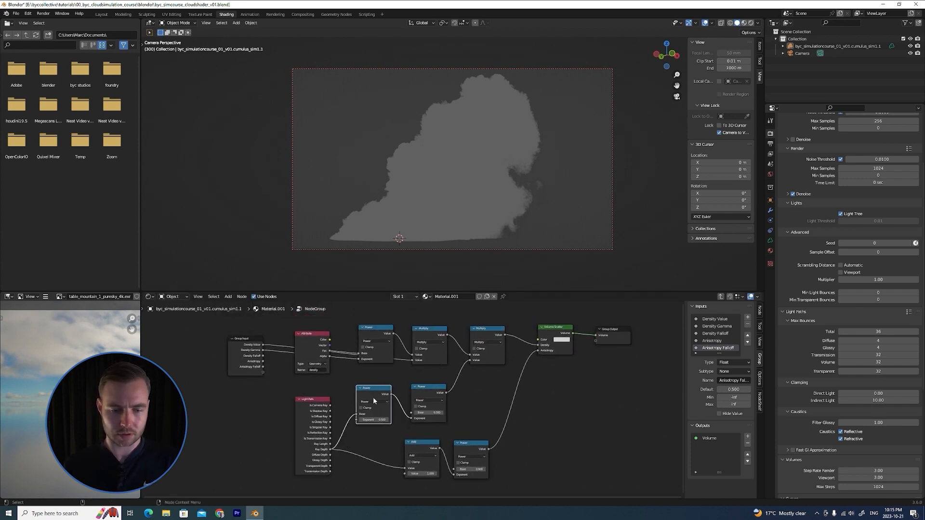
click(374, 402)
click(378, 429)
drag(372, 388, 376, 389)
drag(263, 356, 358, 420)
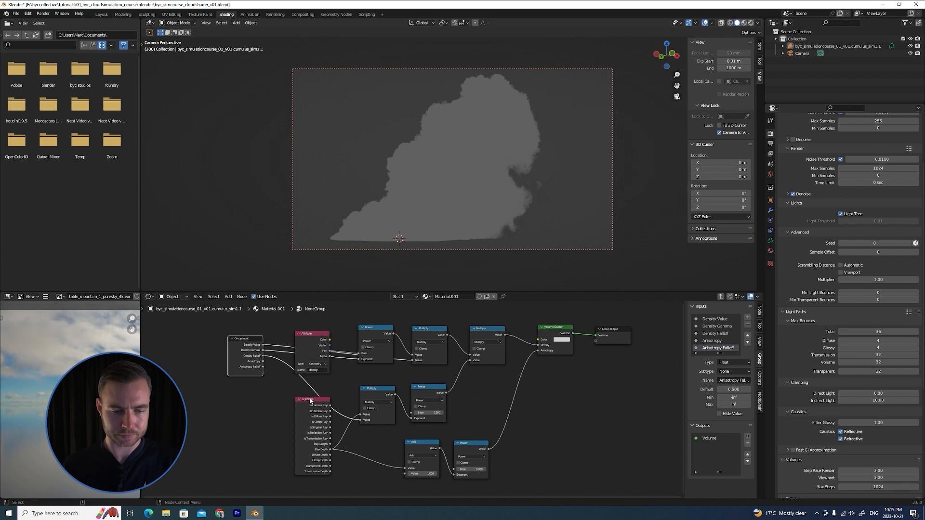
Align the Light Path node beneath the Attribute node, and the anisotropy Add and Power nodes beneath the ray-depth density nodes.
drag(310, 400, 287, 400)
mouse_move(265, 387)
middle_down()
mouse_move(252, 385)
mouse_move(273, 378)
middle_up()
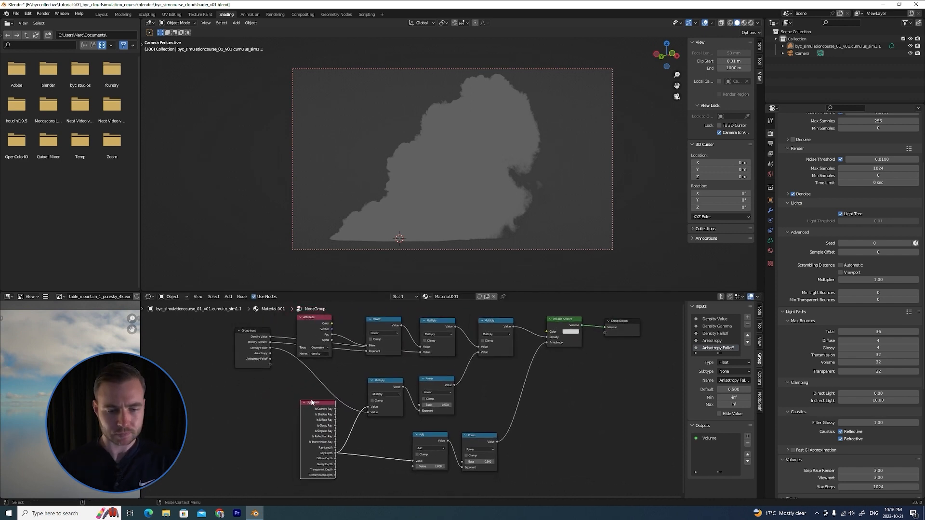
drag(314, 402, 312, 401)
drag(496, 425, 413, 470)
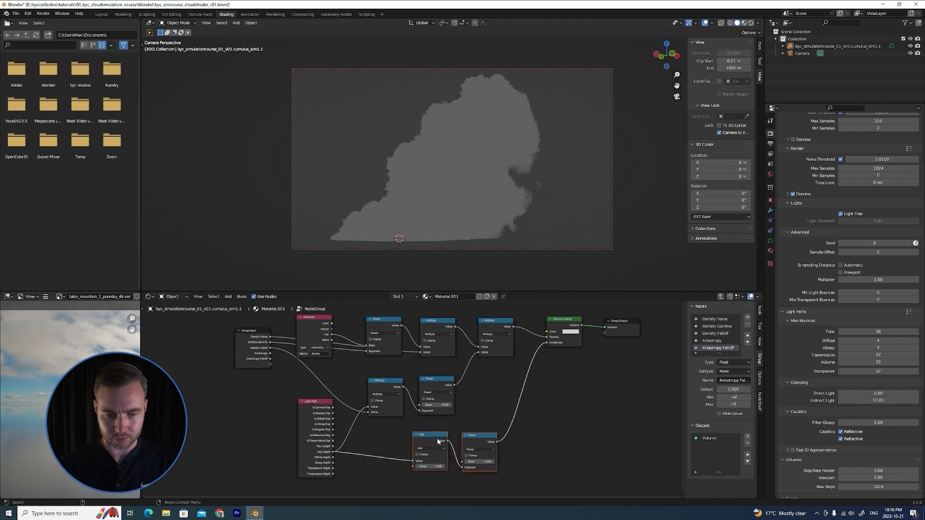
drag(437, 436, 396, 437)
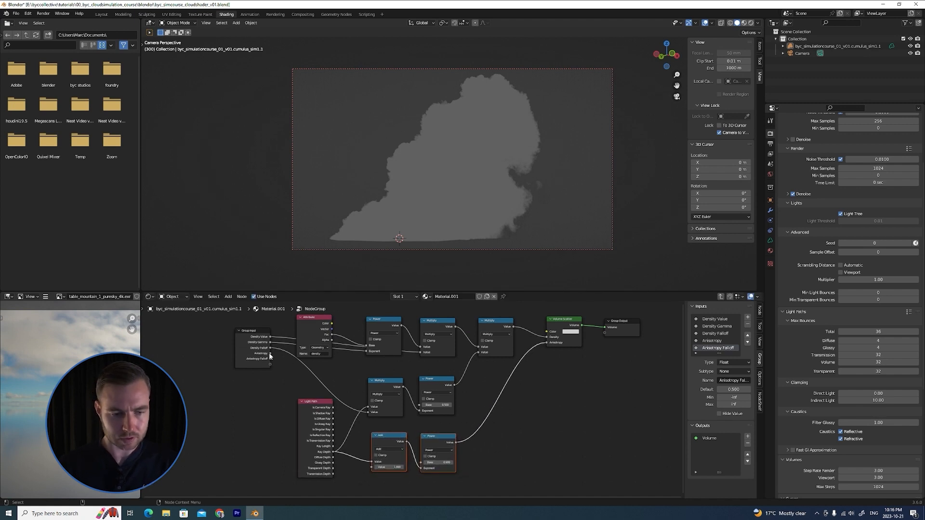
Connect Anisotropy to the Base of the lower Power node, and move the Light Path node away to make room for another node.
drag(271, 353, 422, 466)
middle_drag(274, 411, 284, 406)
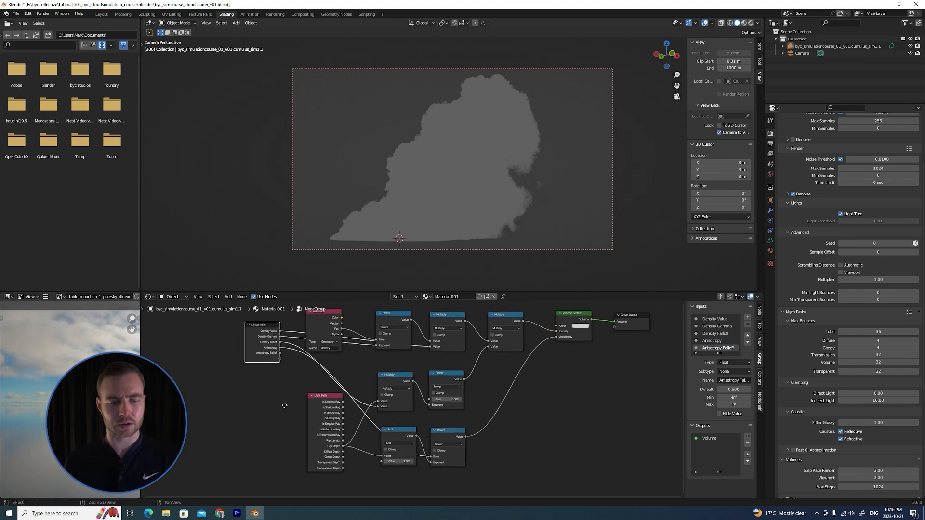
scroll(285, 406, up, 1)
drag(318, 397, 258, 400)
click(336, 479)
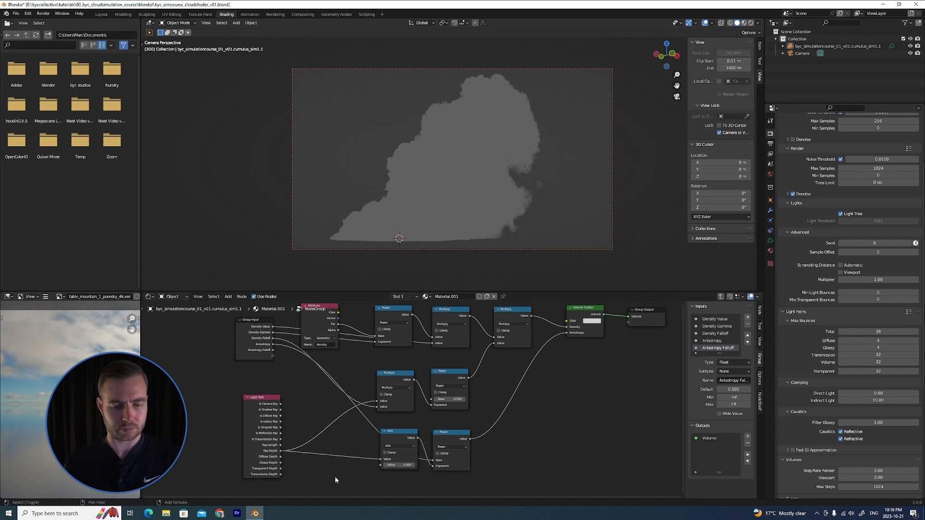
Insert a duplicated math node set to Multiply between Ray Depth and the Add node, with Anisotropy Falloff as its second value.
click(399, 432)
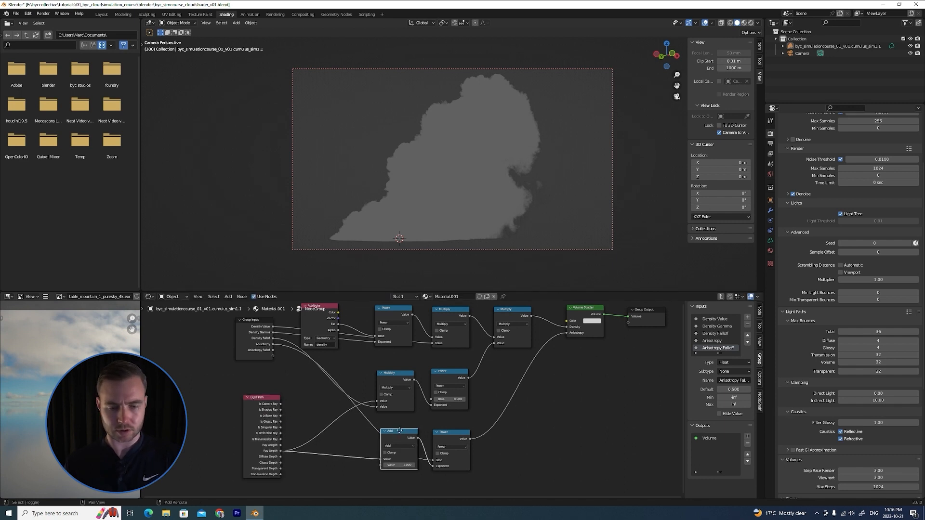
key(shift+d)
click(345, 437)
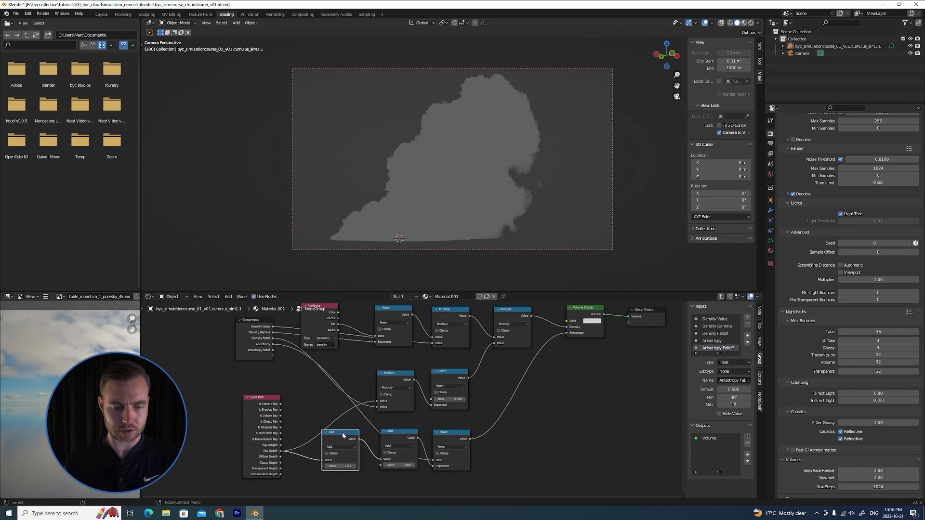
drag(343, 435, 347, 434)
click(343, 447)
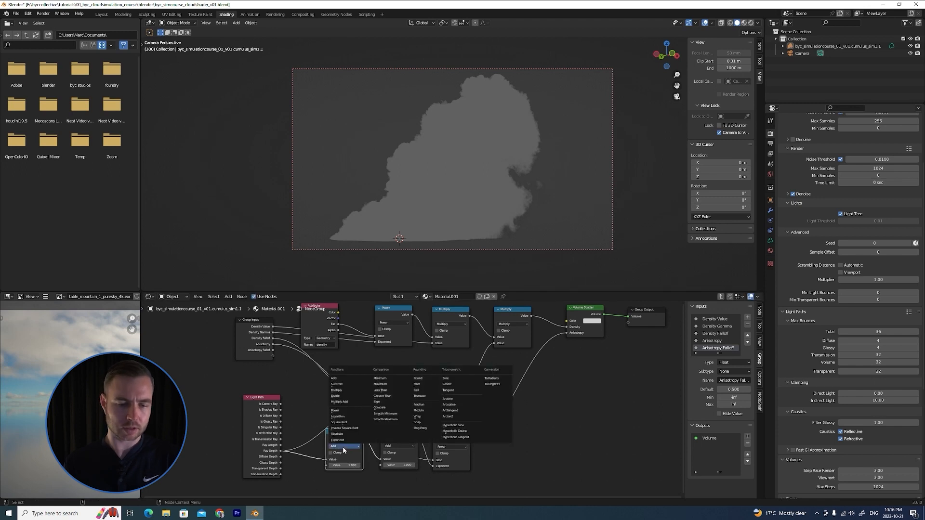
click(344, 391)
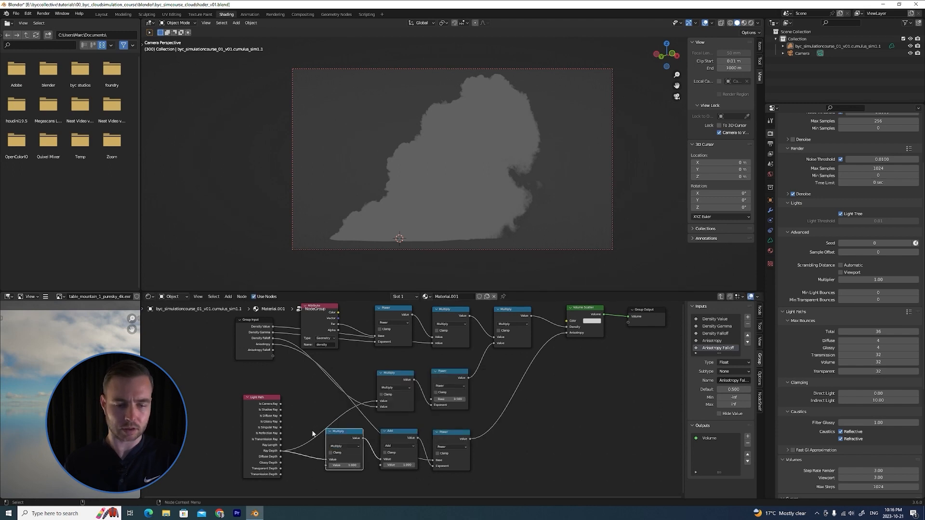
drag(273, 350, 326, 466)
Nudge the Attribute and Group Input nodes to tidy the upper part of the group's layout.
scroll(560, 371, down, 3)
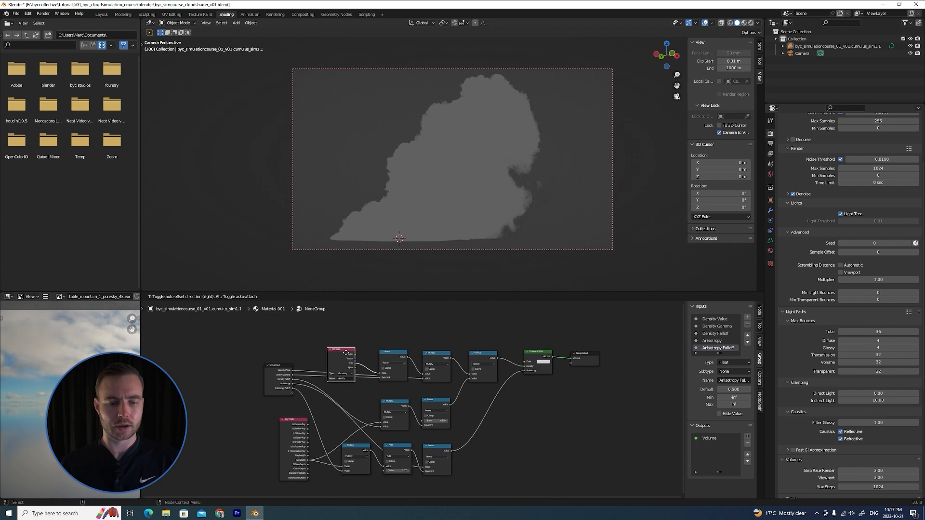
drag(345, 356, 346, 356)
drag(284, 368, 287, 367)
Exit the node group to the main material and save the file.
click(721, 296)
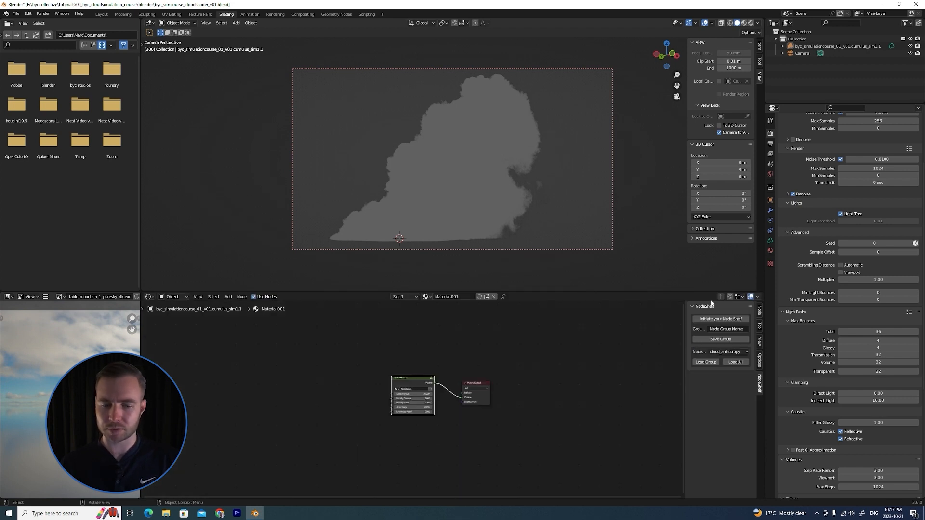
middle_drag(436, 427, 545, 354)
middle_drag(518, 419, 443, 427)
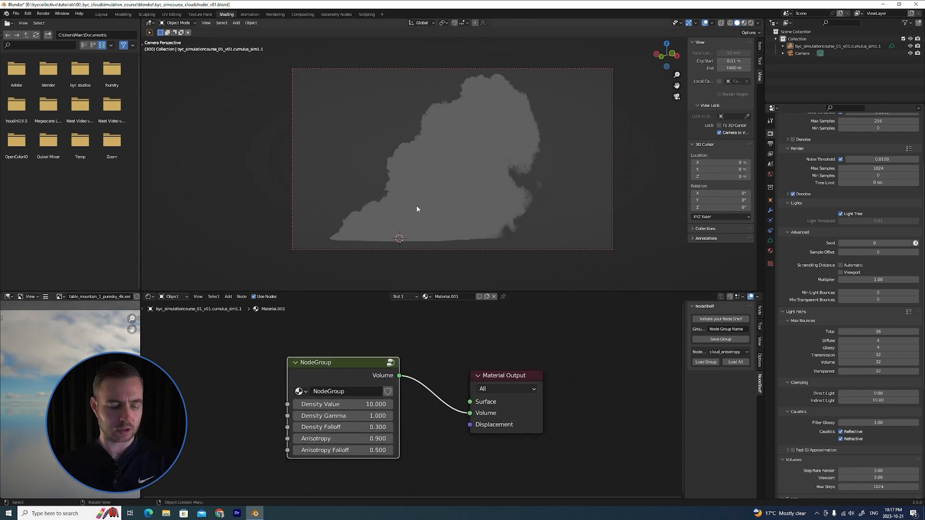
key(ctrl+s)
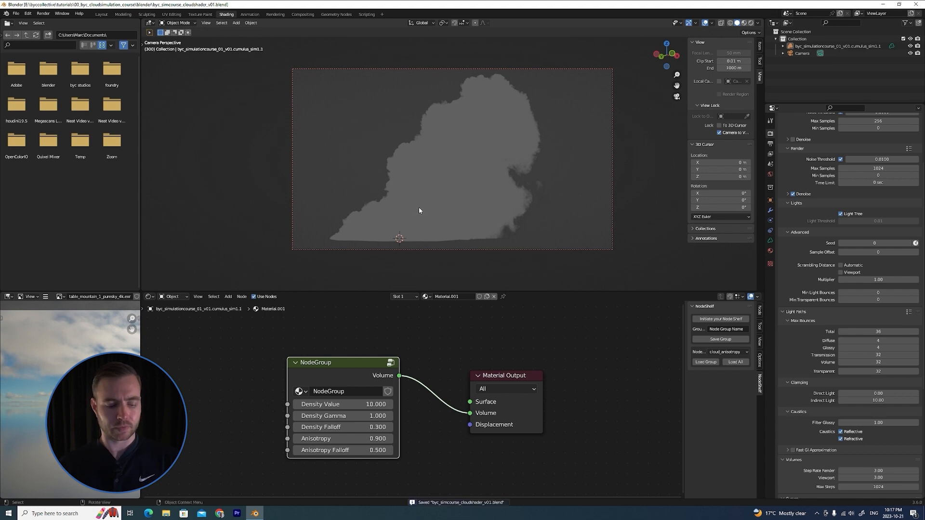
Switch the viewport to Rendered shading and view the whole cloud from a different angle.
key(z)
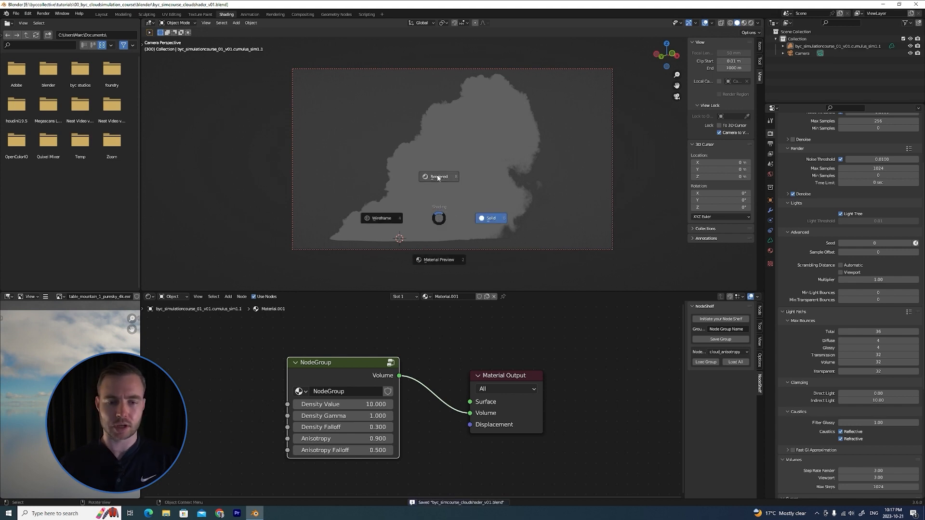
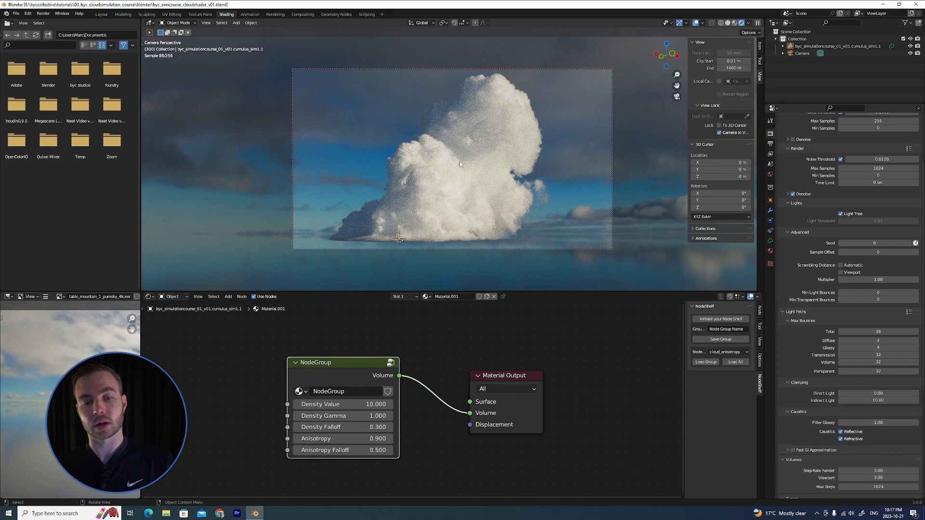
scroll(450, 172, up, 1)
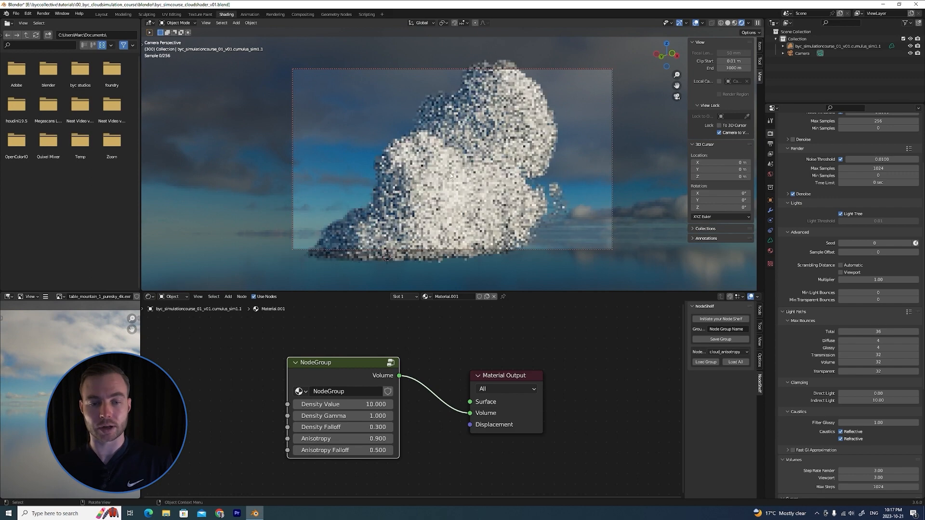
middle_drag(450, 172, 433, 176)
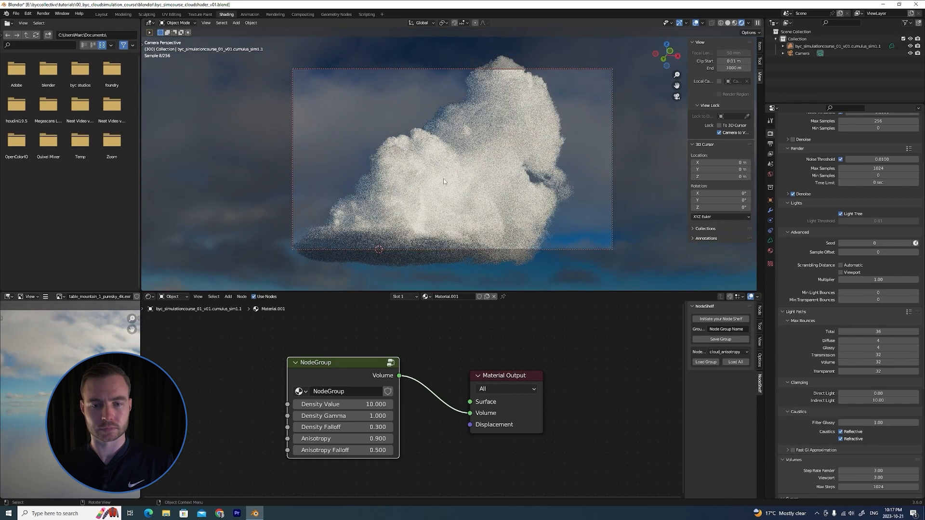
middle_drag(447, 173, 459, 212)
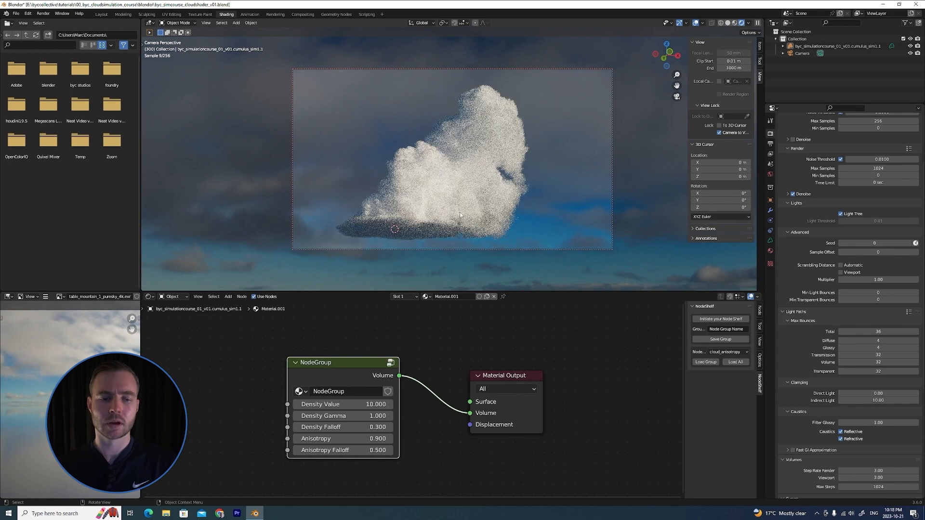
Set the node group's Density Value to 25 and its Density Gamma to 0.5.
click(378, 405)
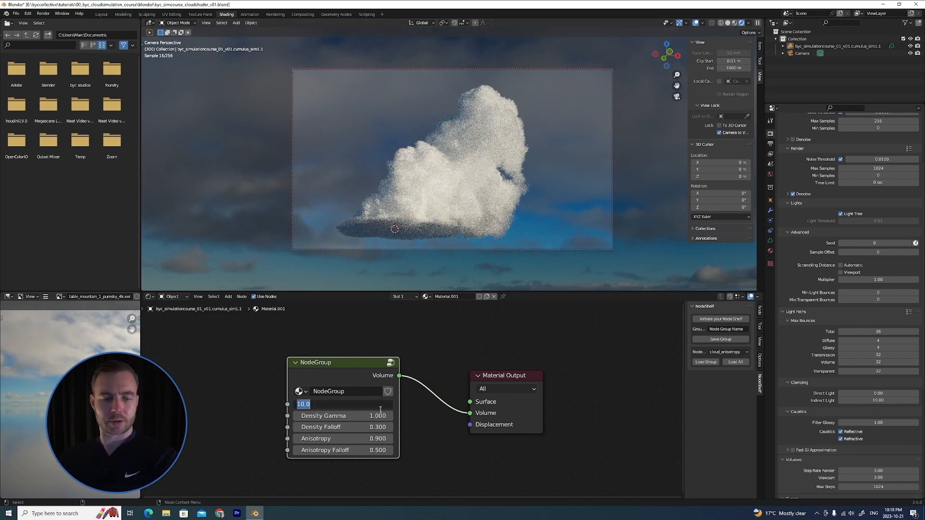
text(25)
key(Return)
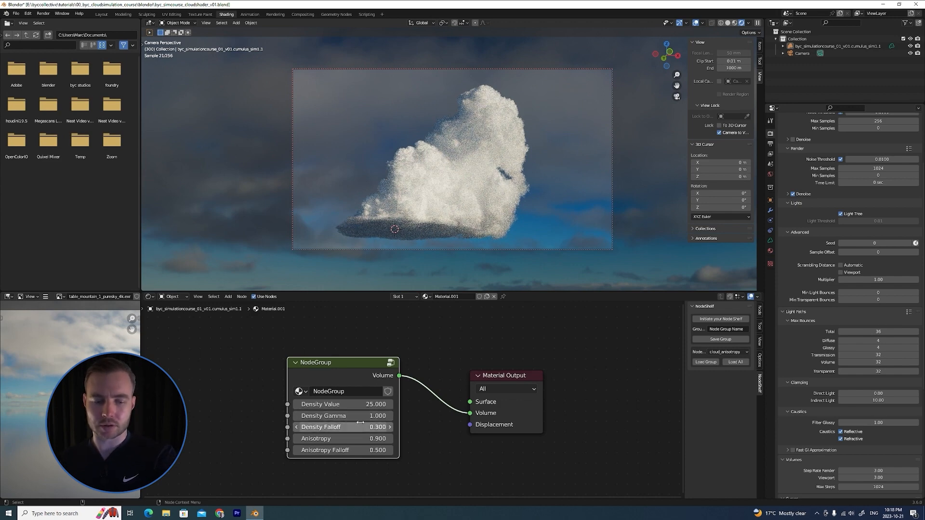
click(365, 416)
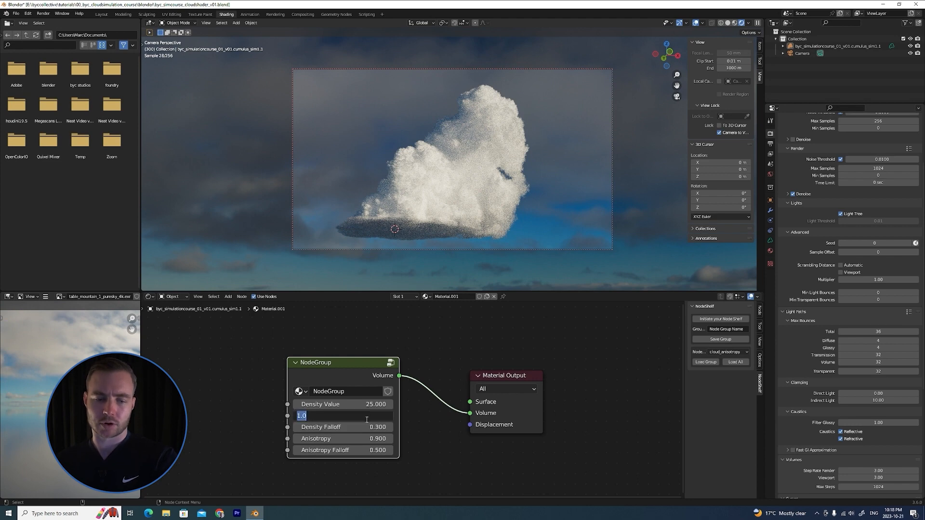
text(0.5)
key(Return)
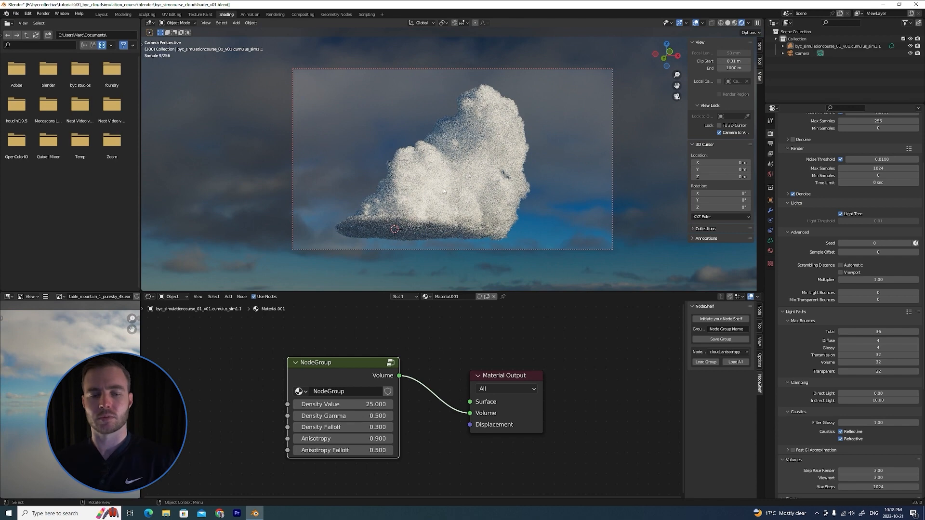
Try Density Gamma values of 0.1 and 5 on the cloud, seen against the horizon.
middle_drag(441, 217, 458, 189)
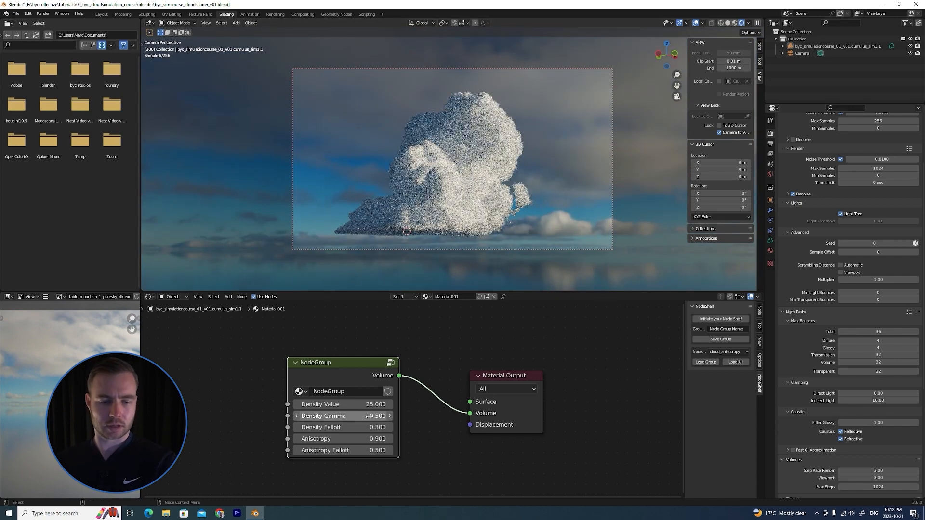
click(366, 415)
text(0.1)
key(Return)
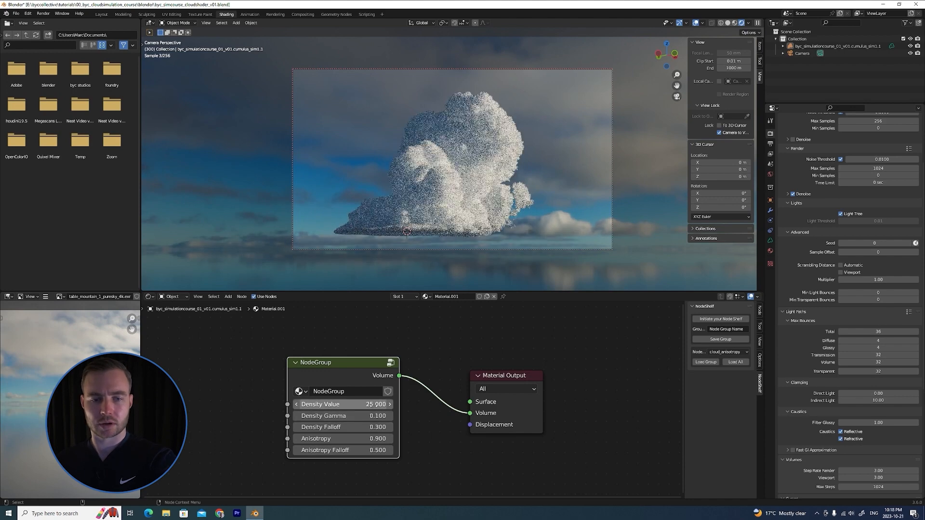
click(370, 415)
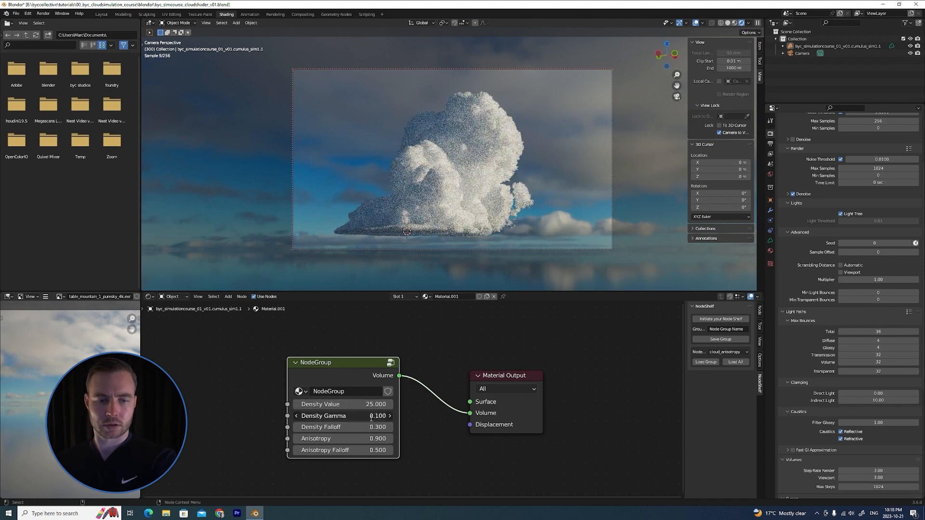
text(5)
key(Return)
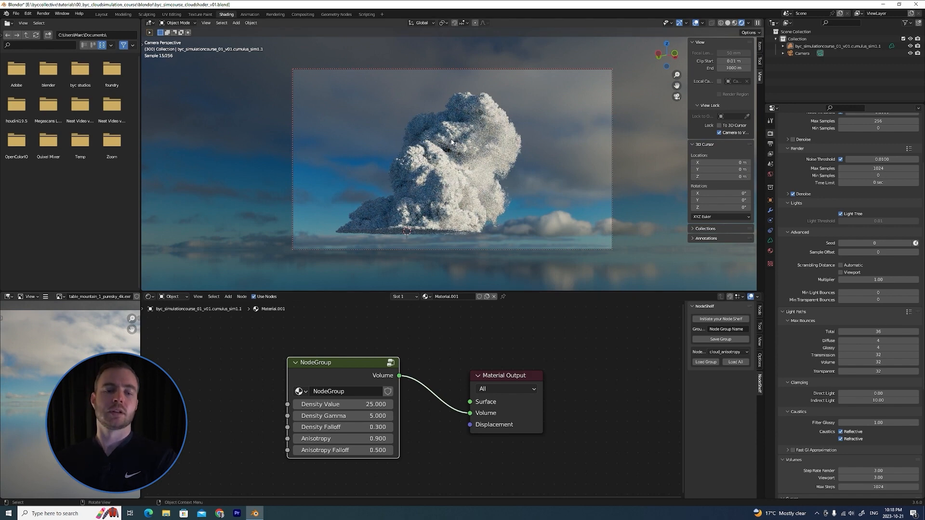
Try Density Gamma values of 2 and 3 on the node group.
double_click(371, 417)
text(2)
key(Return)
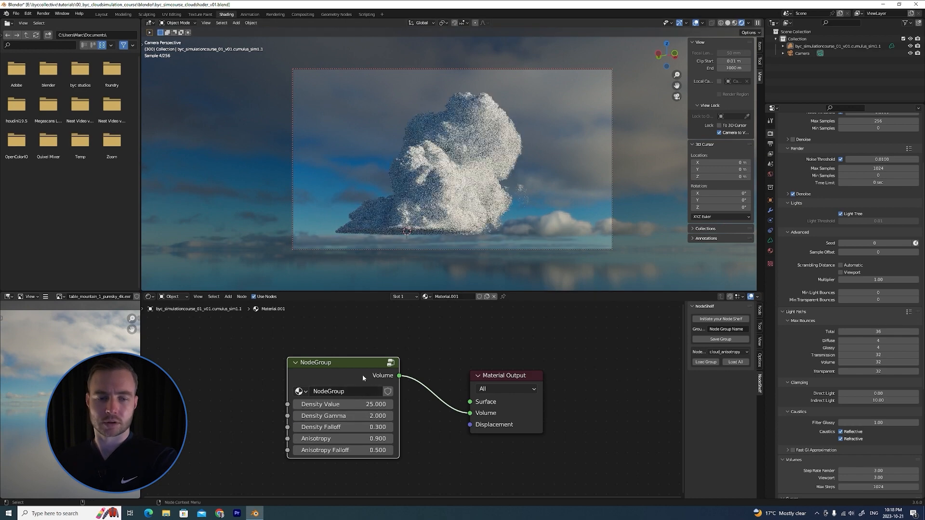
click(362, 417)
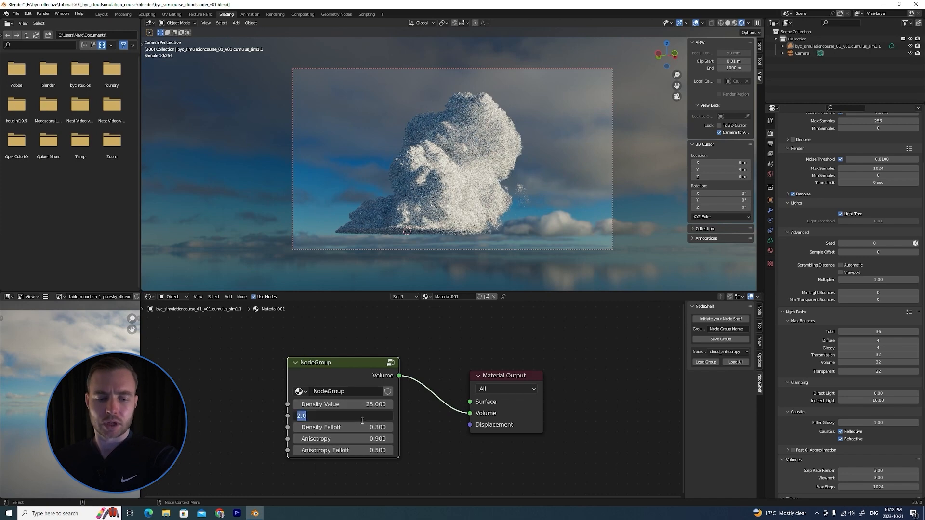
text(3)
key(Return)
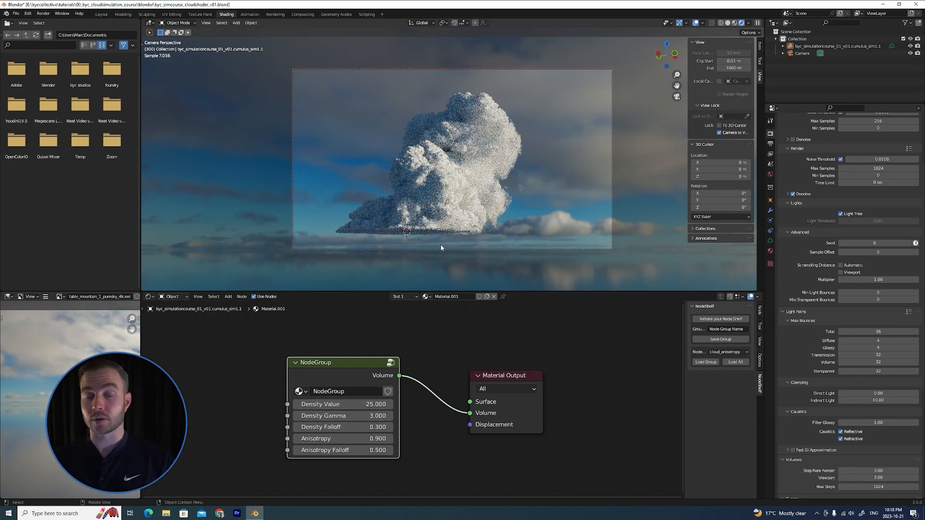
Set the node group's Density Value to 10 and its Density Gamma to 1.
ctrl+middle_drag(451, 235, 451, 153)
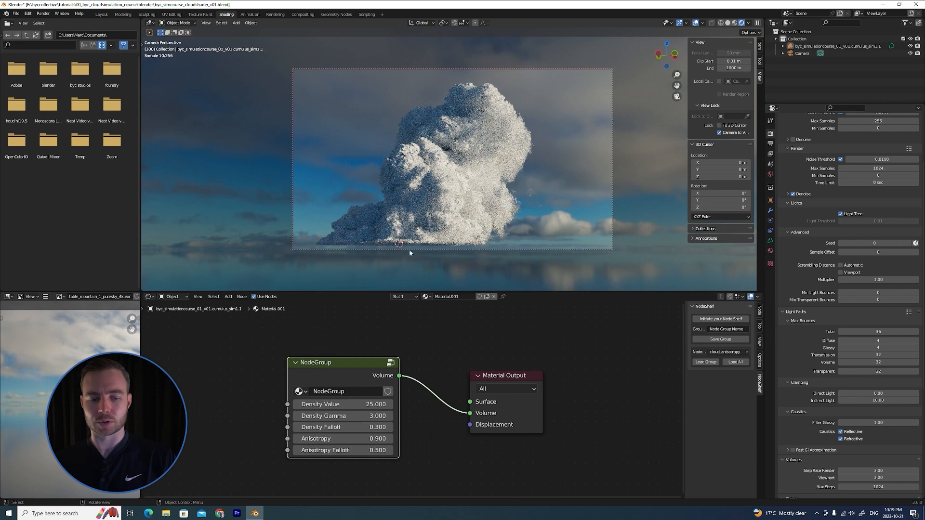
double_click(365, 409)
text(10)
key(Return)
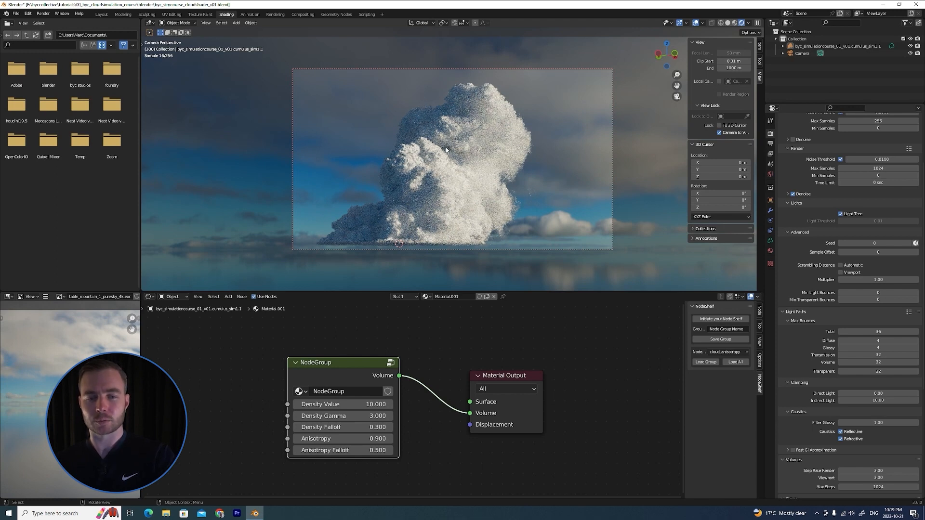
click(371, 415)
text(1)
key(Return)
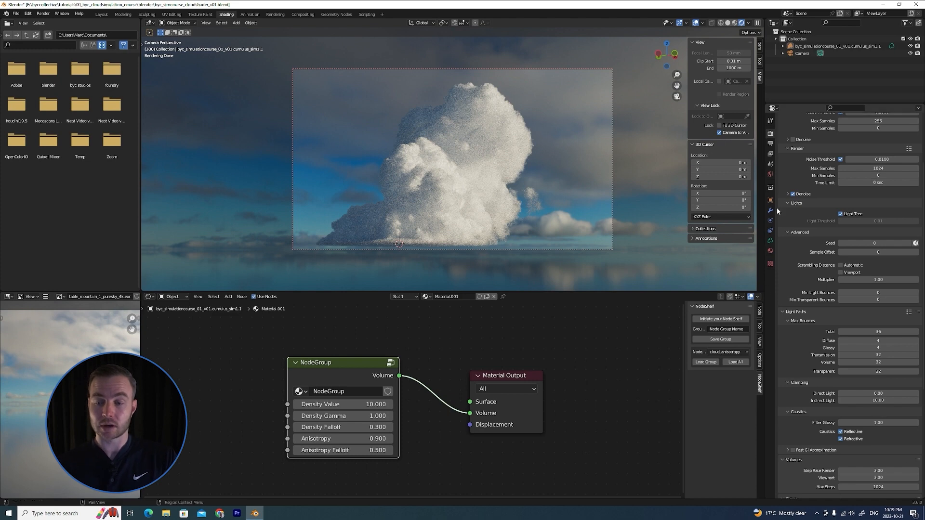
Examine the view layer's render passes, Shader AOV and Light Groups settings.
click(770, 144)
click(771, 155)
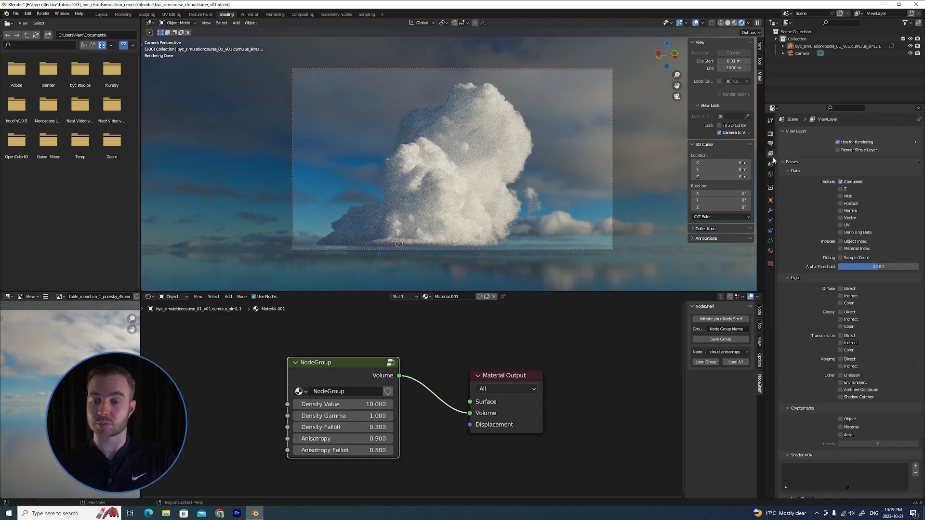
scroll(915, 212, down, 3)
scroll(921, 207, down, 1)
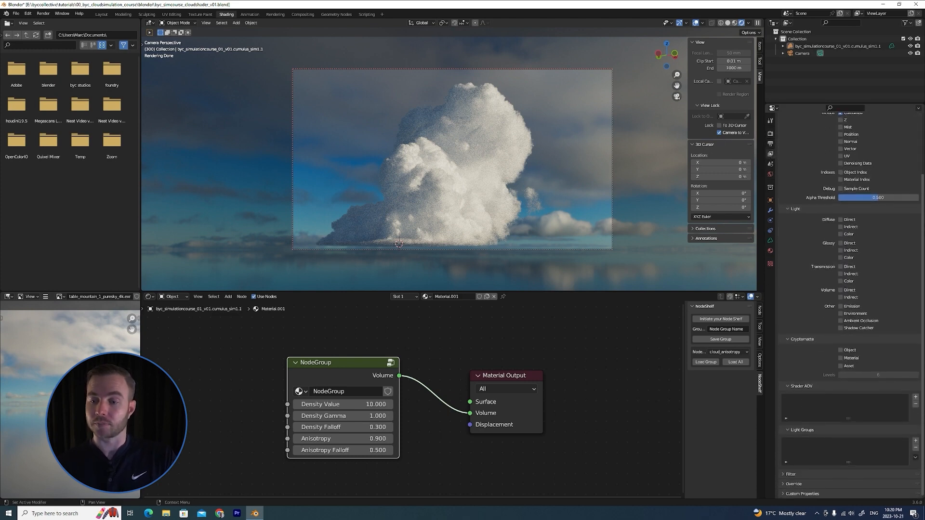
scroll(920, 202, up, 3)
scroll(919, 200, down, 2)
scroll(919, 199, up, 1)
scroll(918, 198, down, 2)
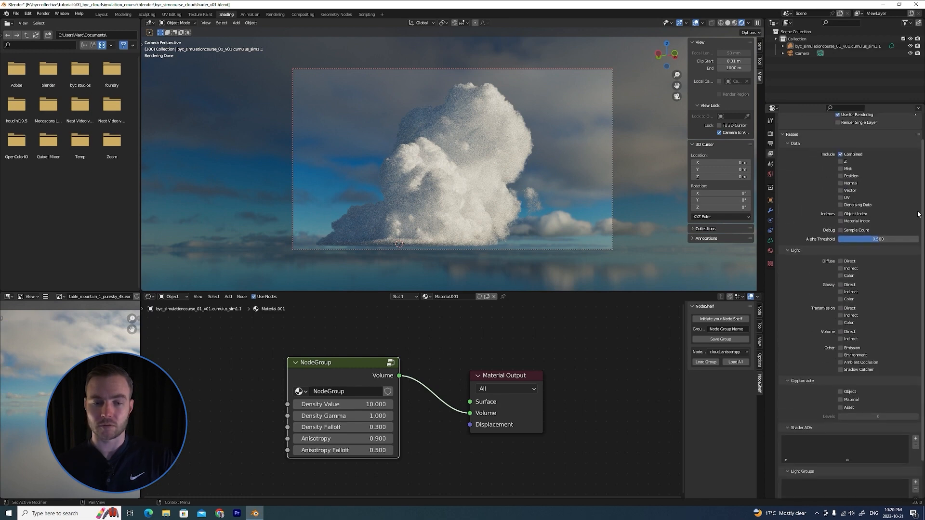